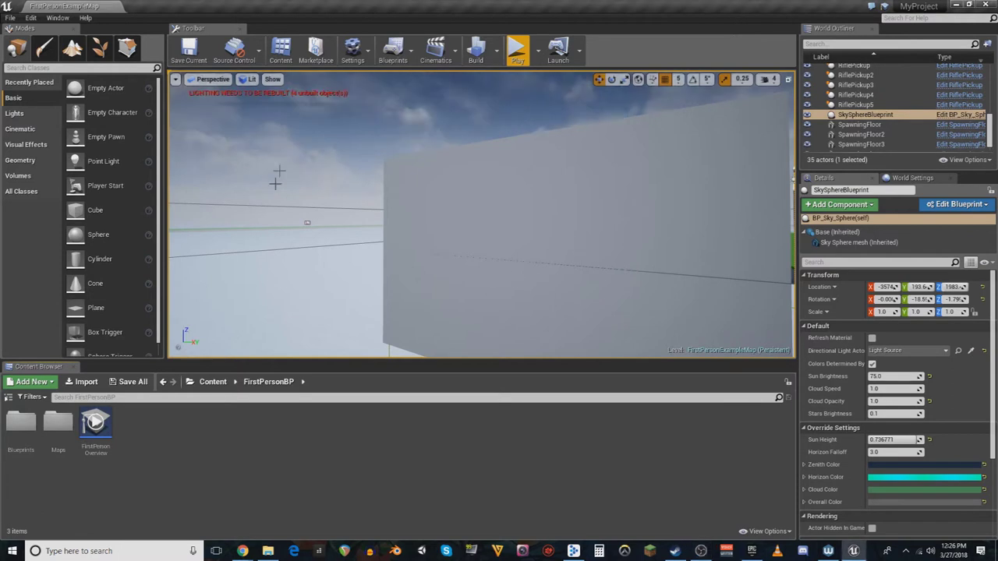
Playtest the level by walking towards the distant robot and shooting at it, and end the play session
click(516, 54)
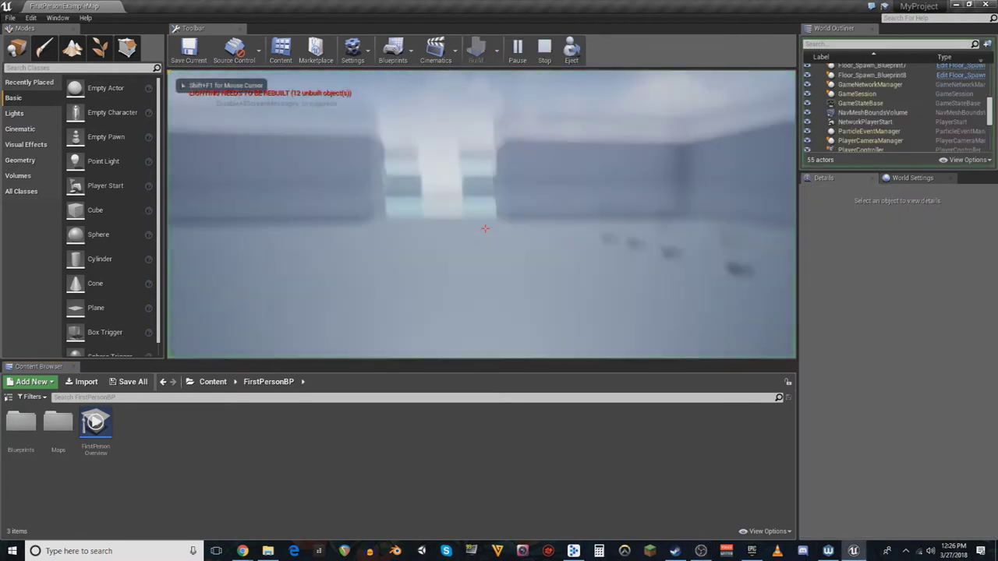
key(w)
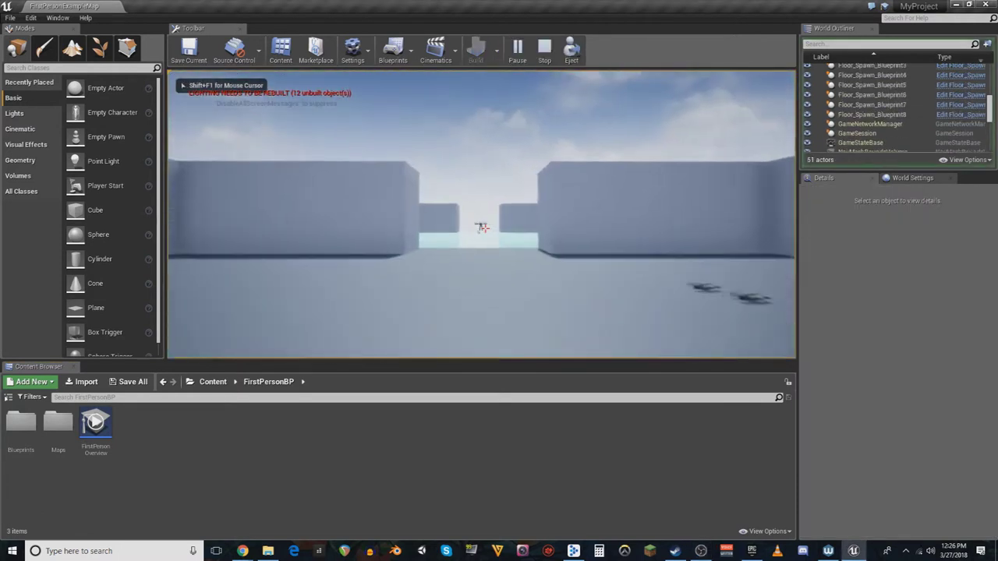
click(485, 230)
key(w)
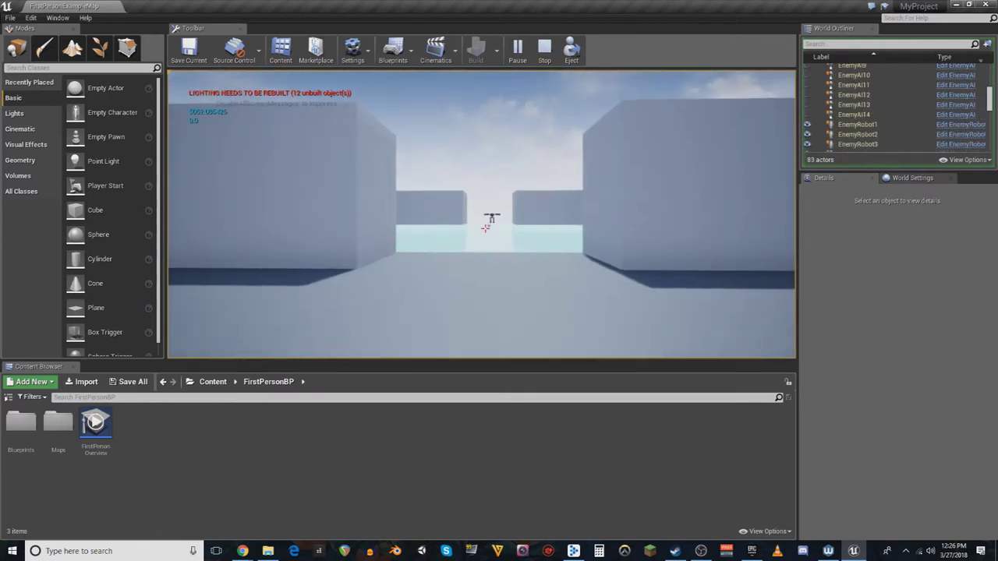
key(w)
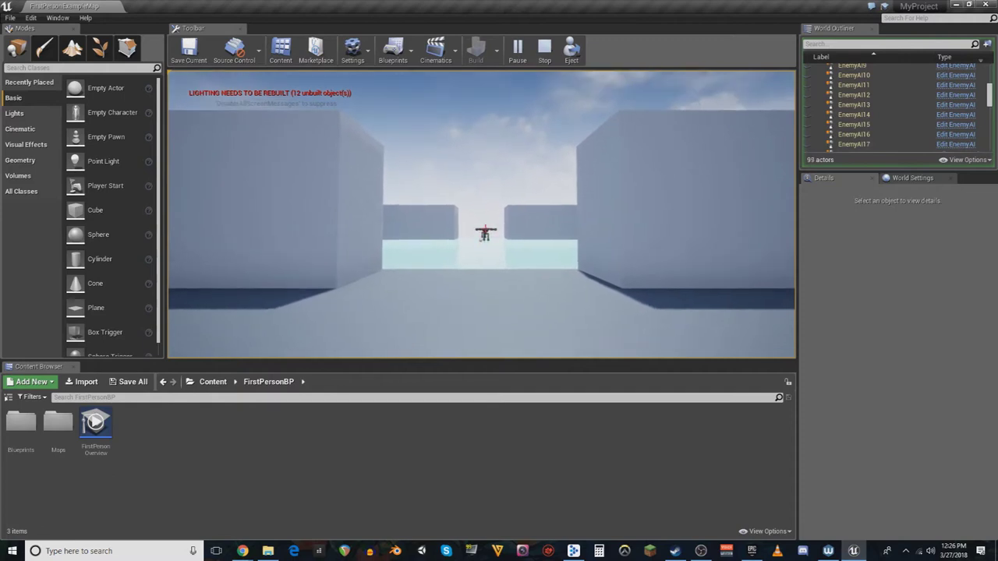
key(w)
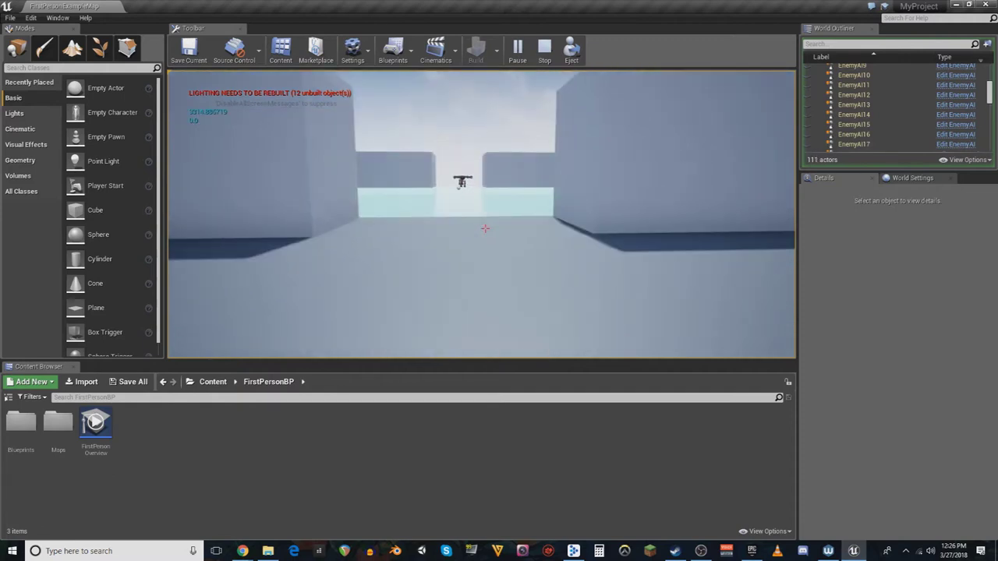
key(Escape)
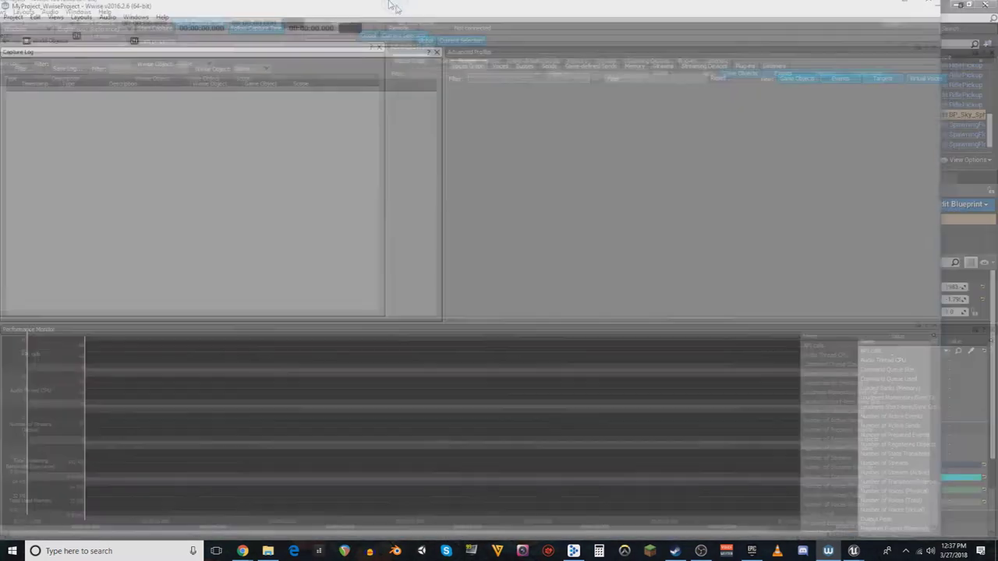
In Wwise, switch to the Designer layout and show the AmbientObjectsDistance and EnemyDistance attenuations in the ShareSets
click(81, 16)
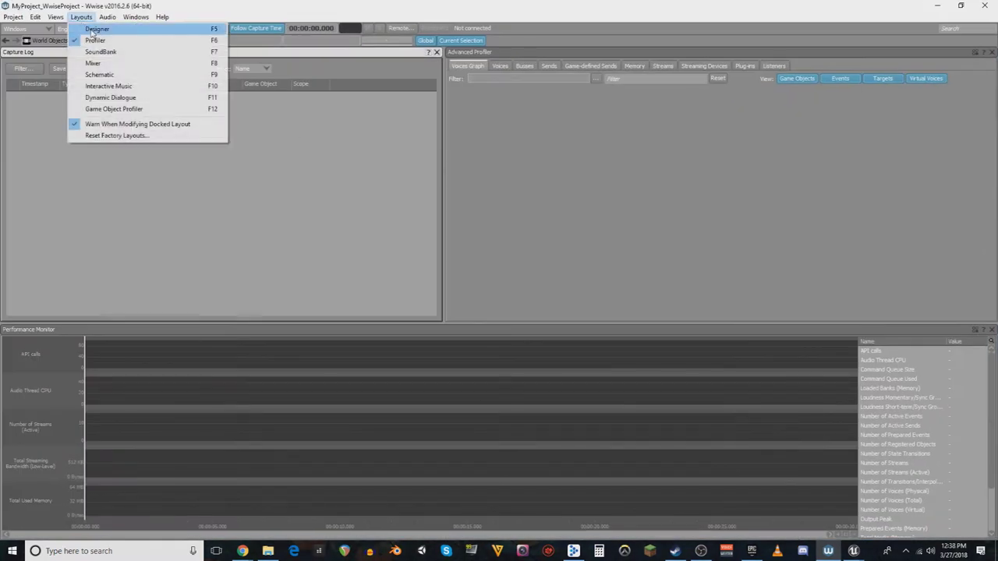
click(102, 28)
click(144, 66)
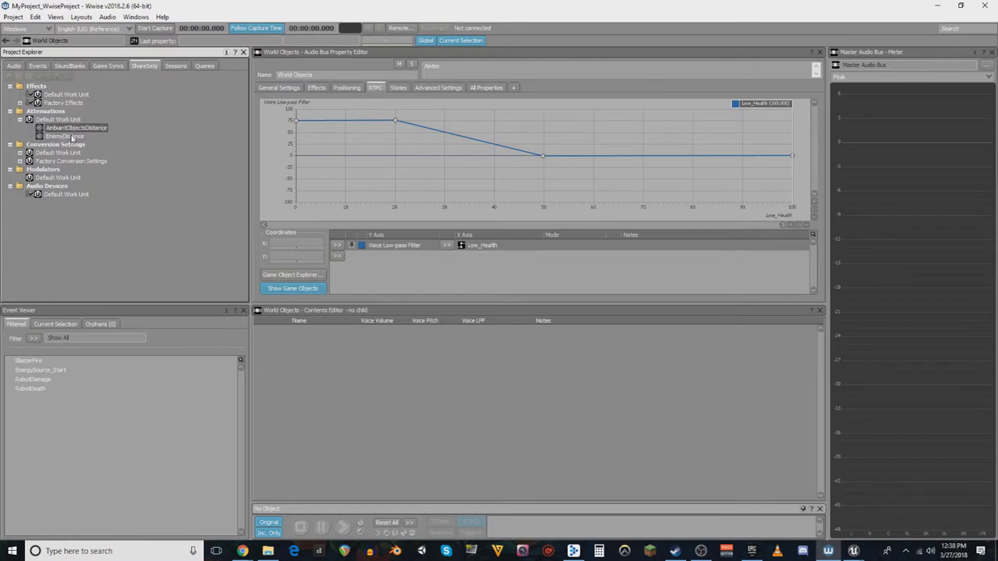
click(61, 129)
Switch to Unreal Editor, open the EnemyRobot blueprint and examine the Distance to player nodes in its event graph
drag(342, 5, 997, 10)
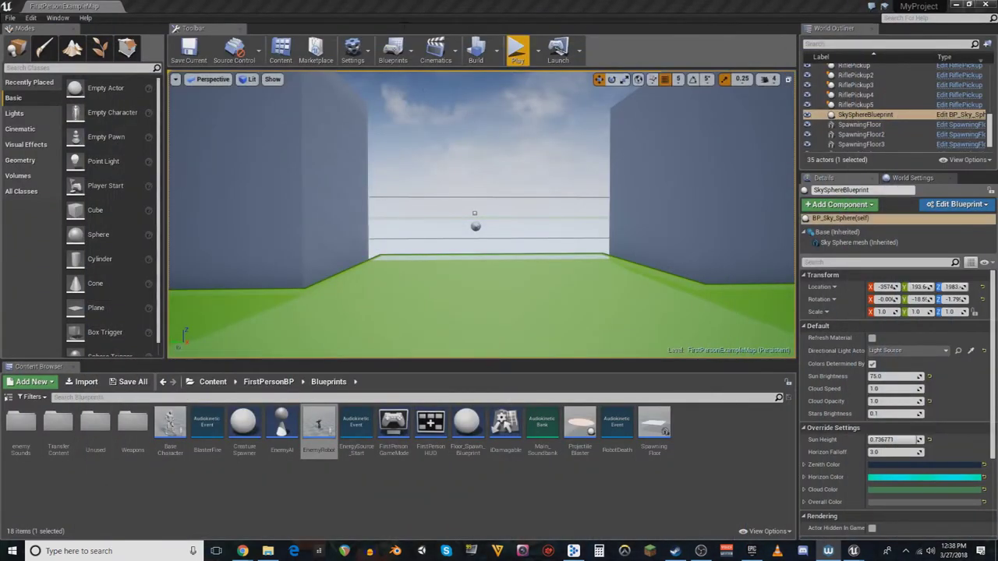
click(420, 5)
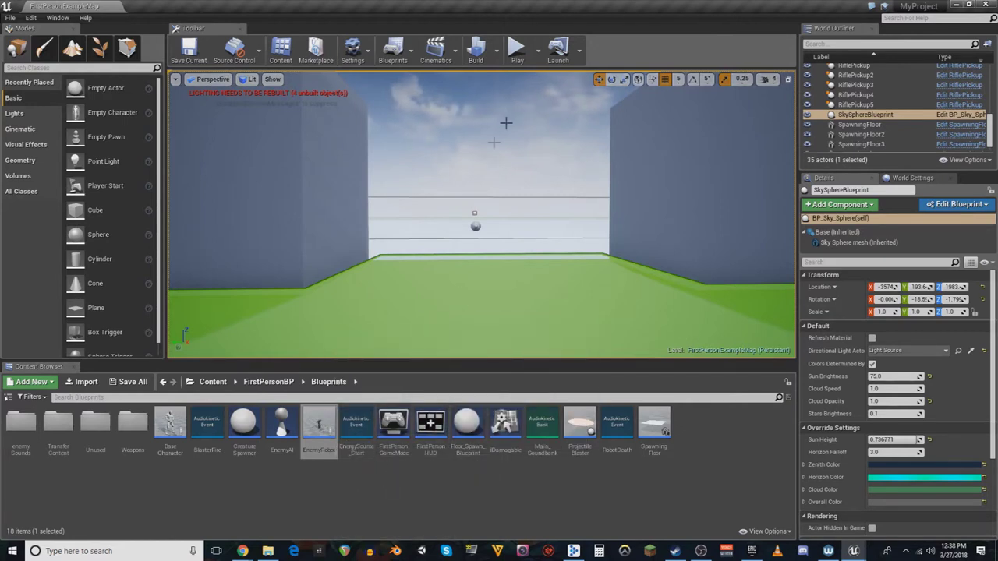
double_click(319, 425)
scroll(507, 267, up, 2)
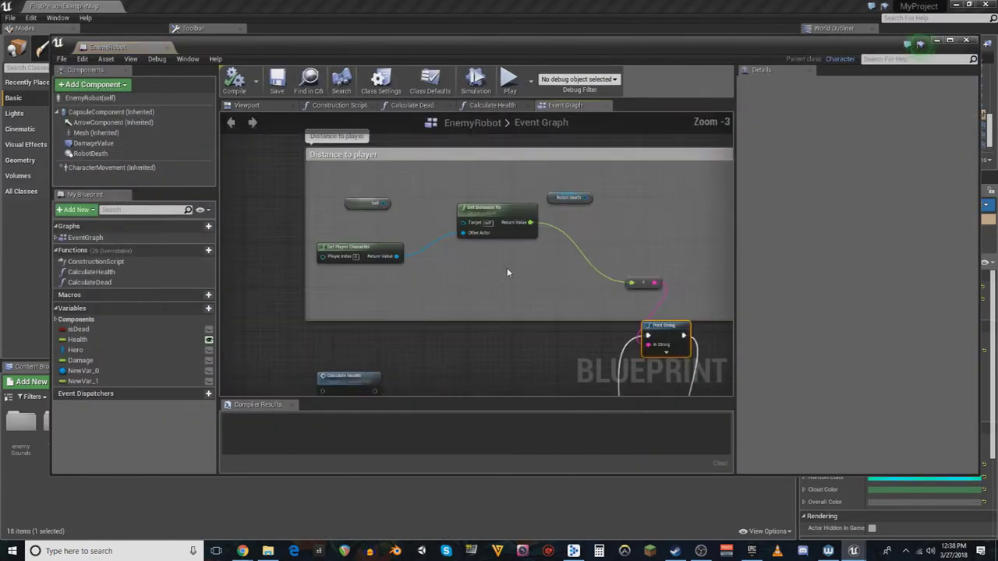
right_drag(519, 272, 465, 251)
scroll(466, 261, down, 3)
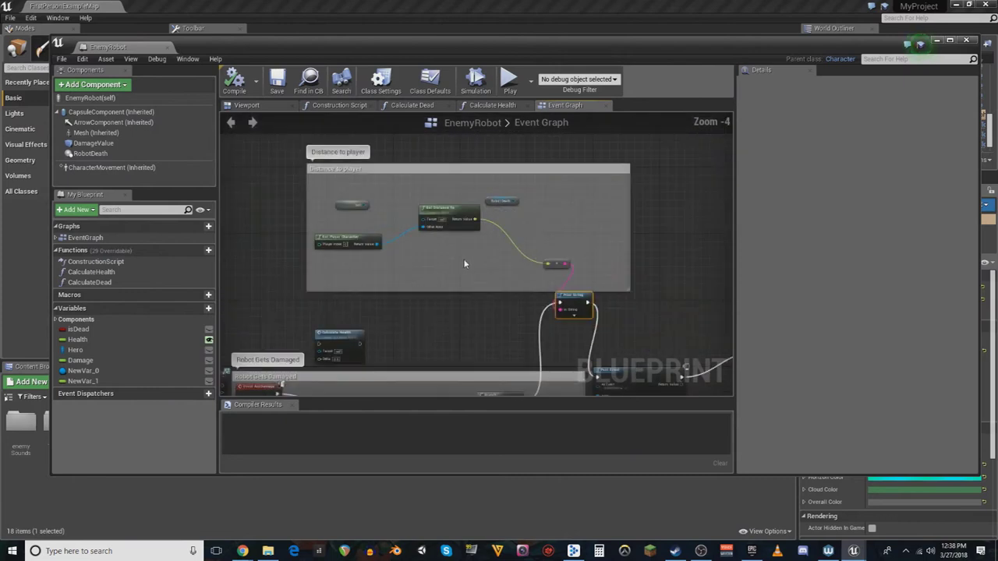
scroll(475, 260, up, 2)
right_drag(558, 233, 477, 267)
right_drag(305, 328, 395, 318)
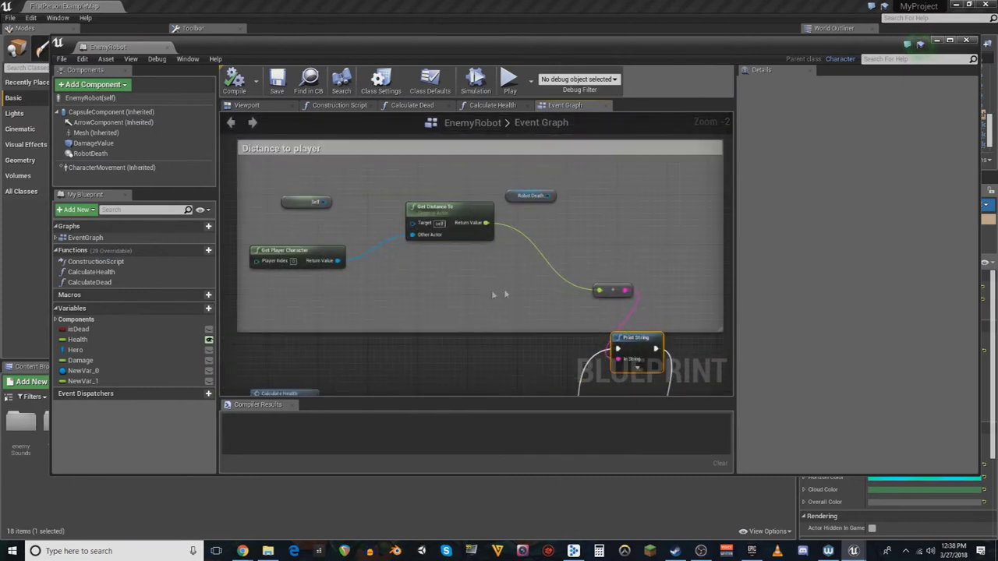
right_drag(428, 282, 405, 274)
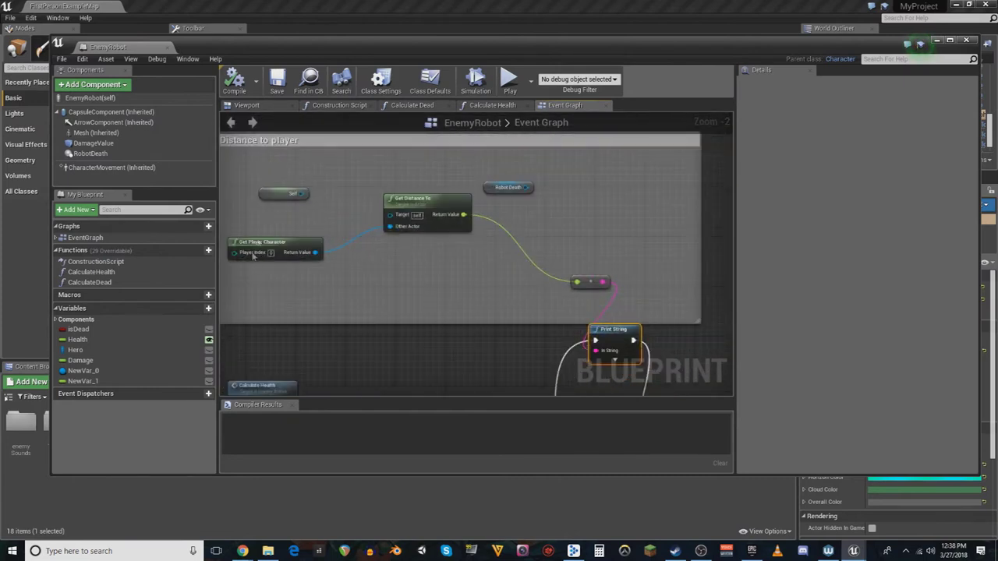
Move the Get Player Character and Get Distance To nodes slightly closer together in the Distance to player group
click(259, 244)
drag(259, 244, 272, 250)
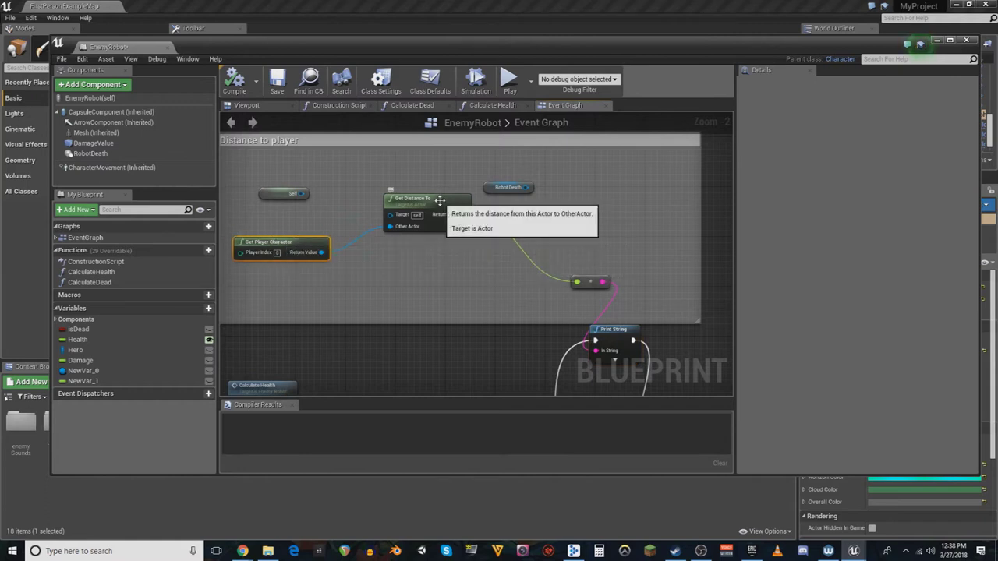
drag(402, 224, 395, 224)
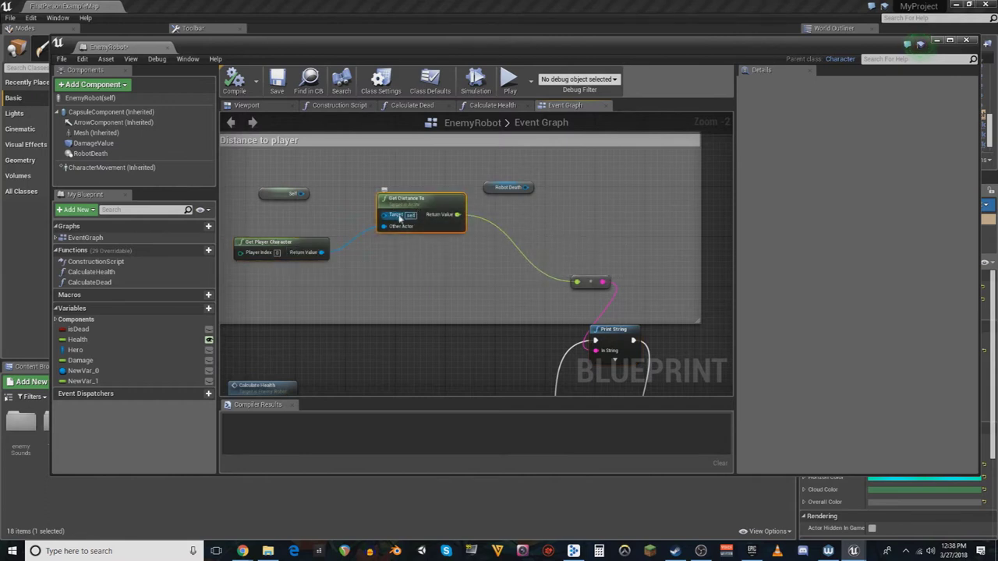
Add a Set RTPCValue (RobotDeath) node and connect the Return Value of Get Distance To to its Value input
right_drag(513, 280, 468, 295)
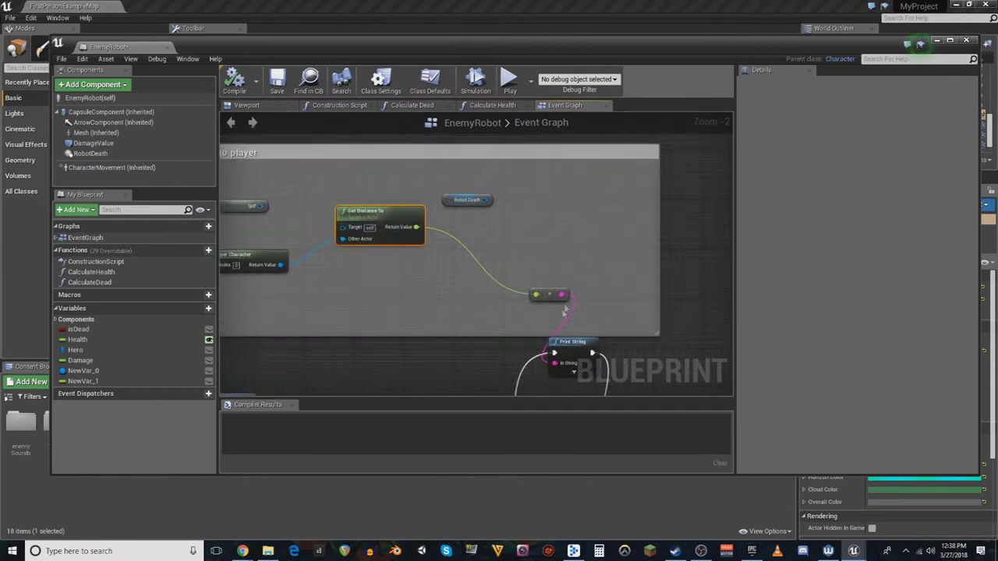
right_drag(565, 311, 569, 365)
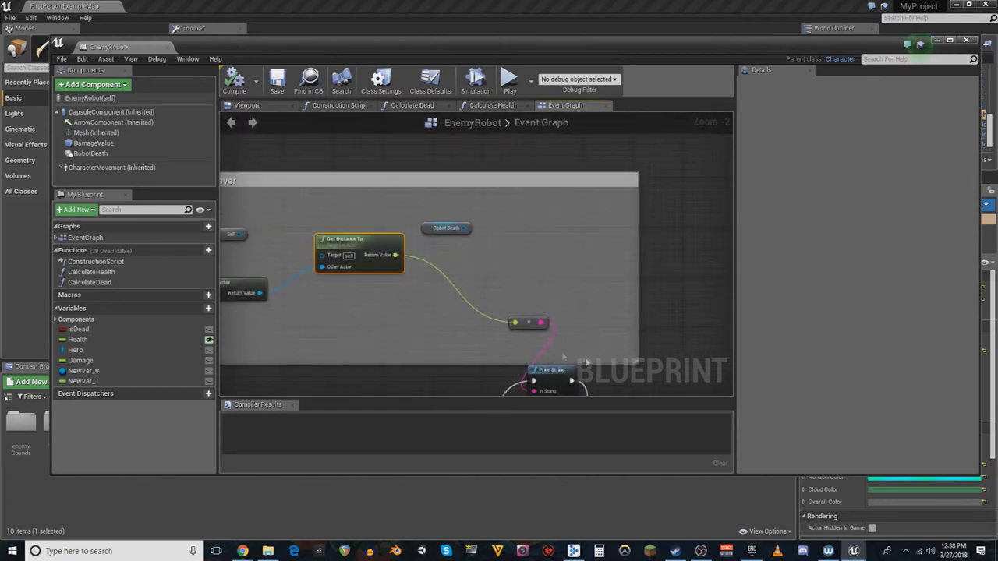
mouse_move(556, 226)
right_down()
mouse_move(557, 255)
mouse_move(551, 231)
right_up()
right_click(541, 237)
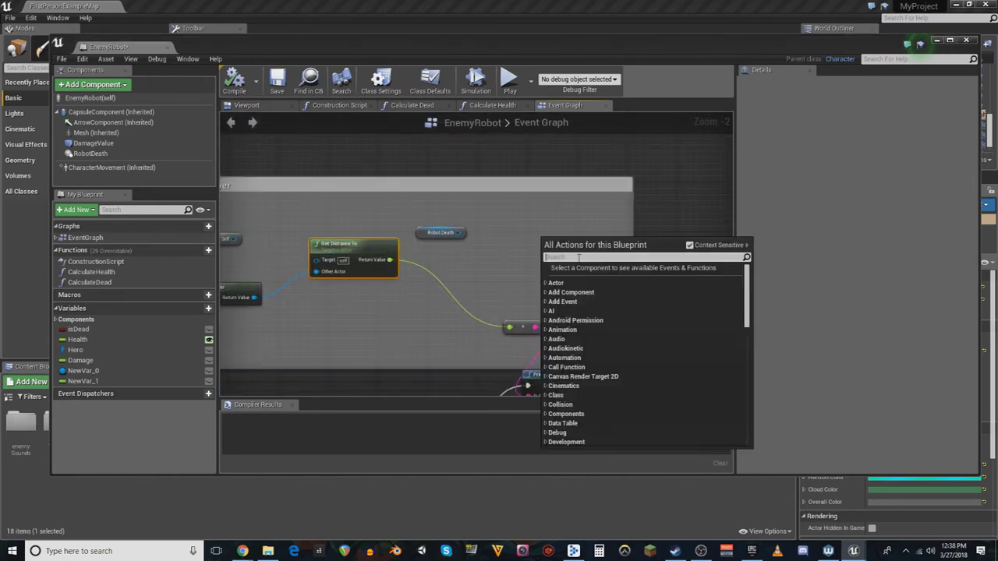
text(rtpc)
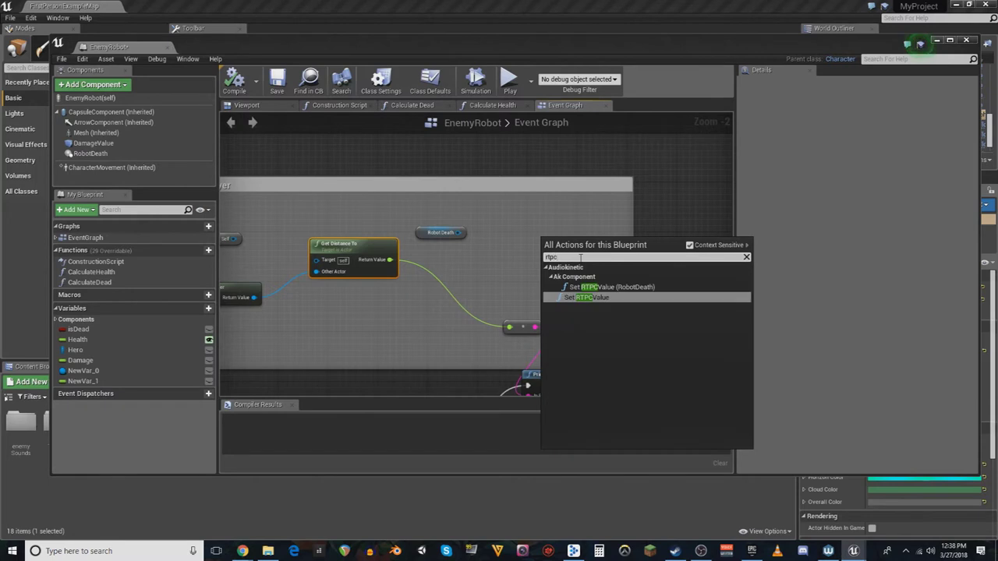
click(591, 287)
drag(602, 254, 610, 236)
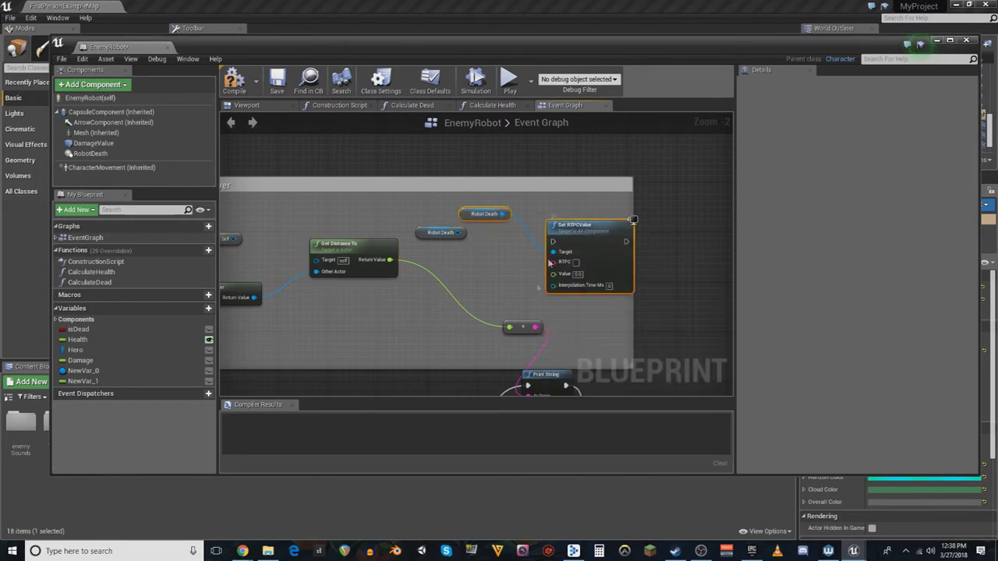
drag(394, 263, 554, 274)
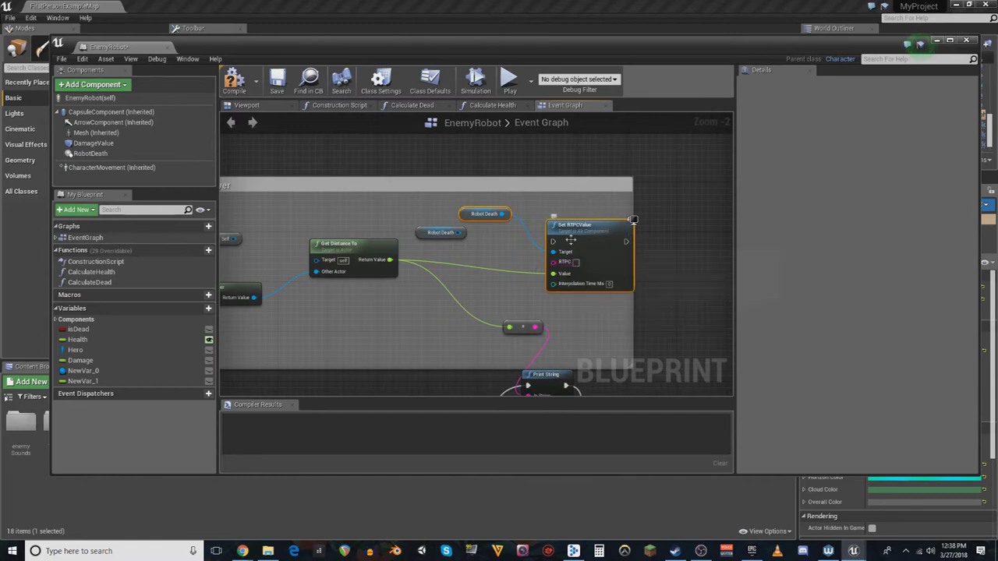
drag(503, 213, 553, 251)
Delete the Set RTPCValue node and both Robot Death references from the Distance to player group, and save the blueprint
drag(658, 178, 491, 293)
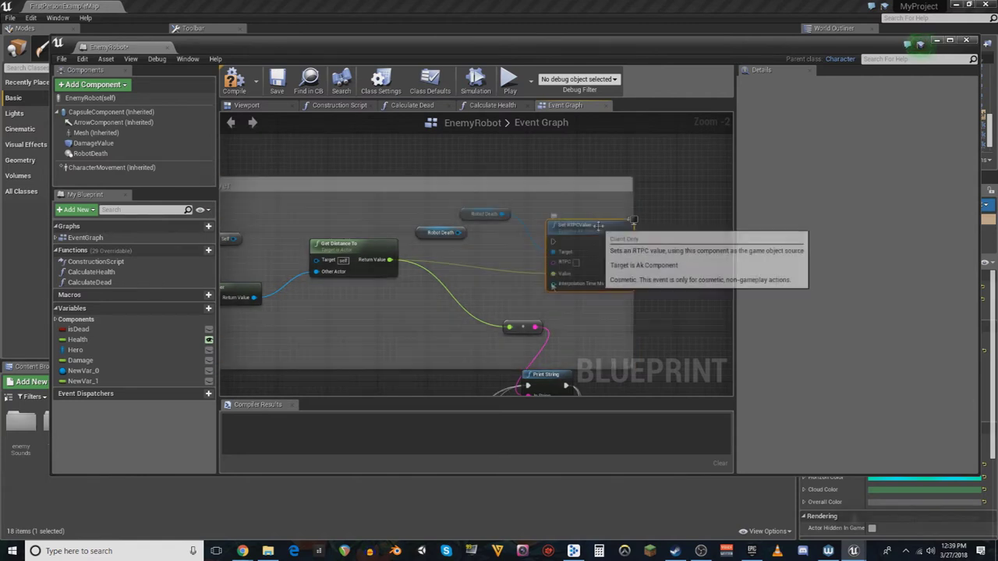
key(Delete)
key(Delete)
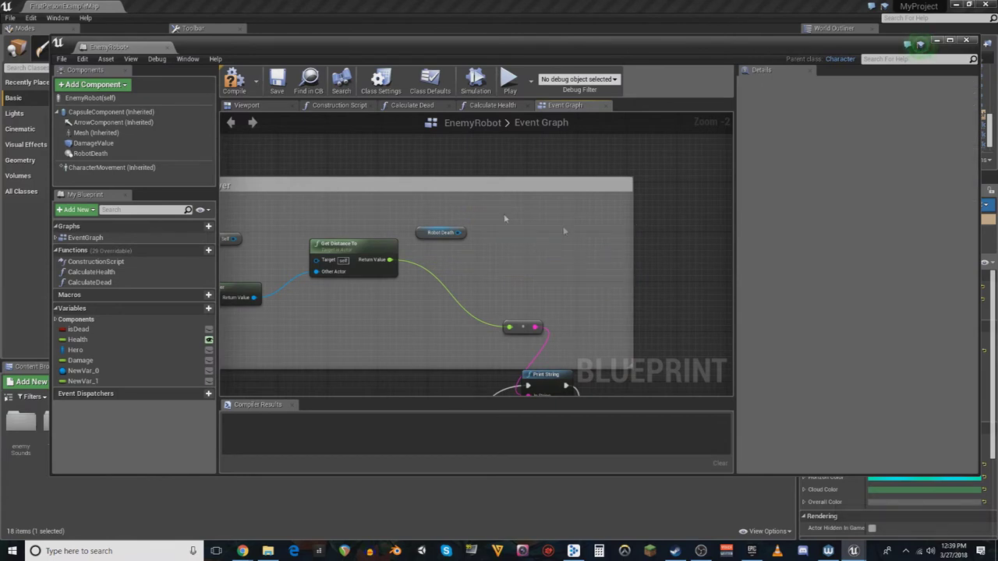
click(448, 236)
key(Delete)
right_drag(388, 194, 468, 187)
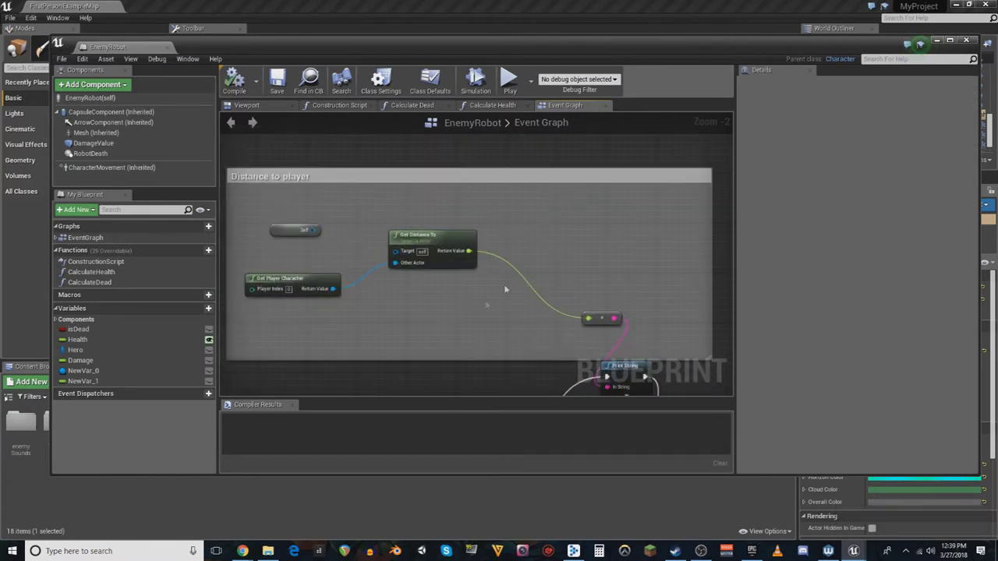
right_drag(550, 147, 553, 171)
key(ctrl+s)
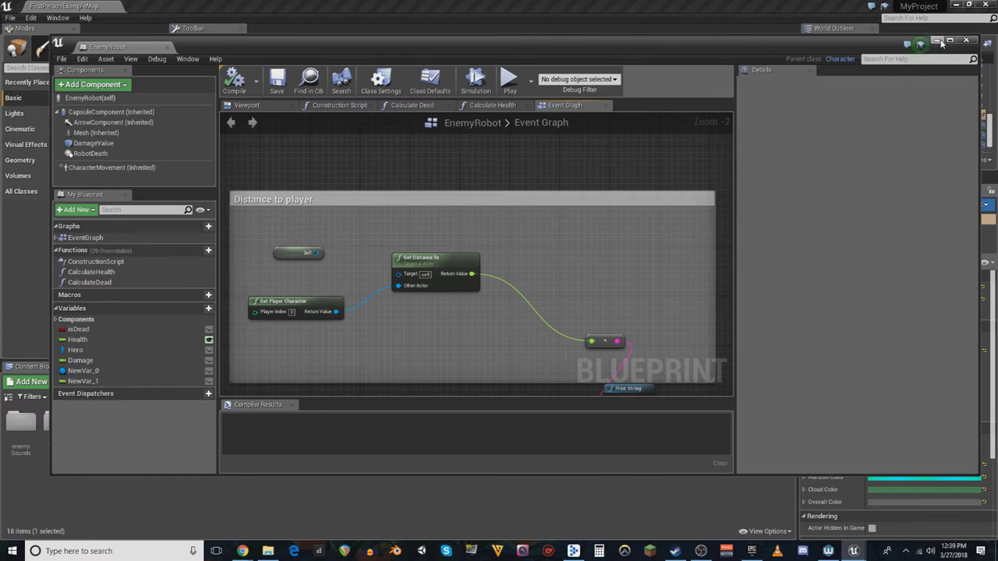
Examine how the Print String node gets the distance value and sits between the Branch and Post Event nodes
mouse_move(630, 161)
right_down()
mouse_move(627, 134)
mouse_move(629, 150)
right_up()
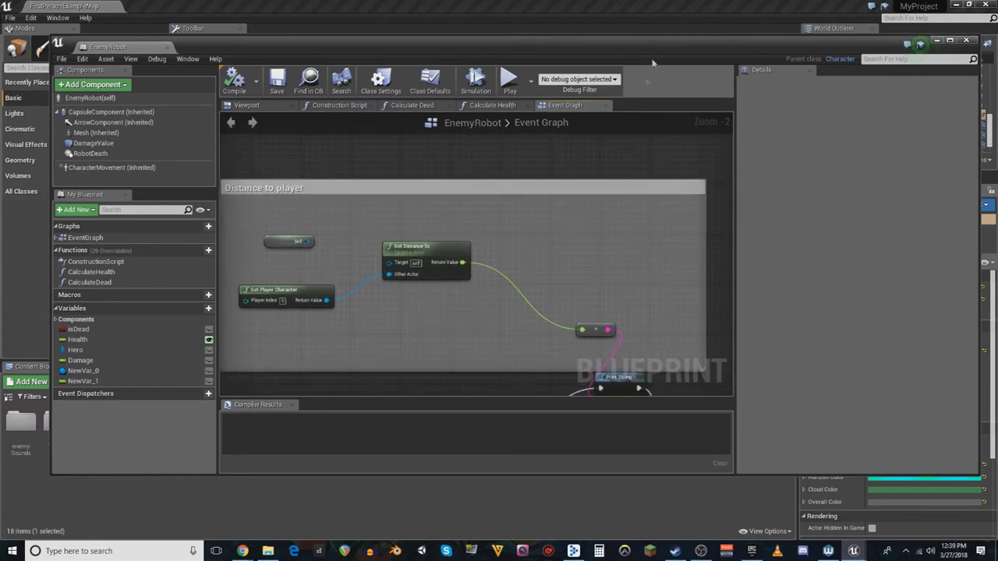
drag(657, 38, 639, 50)
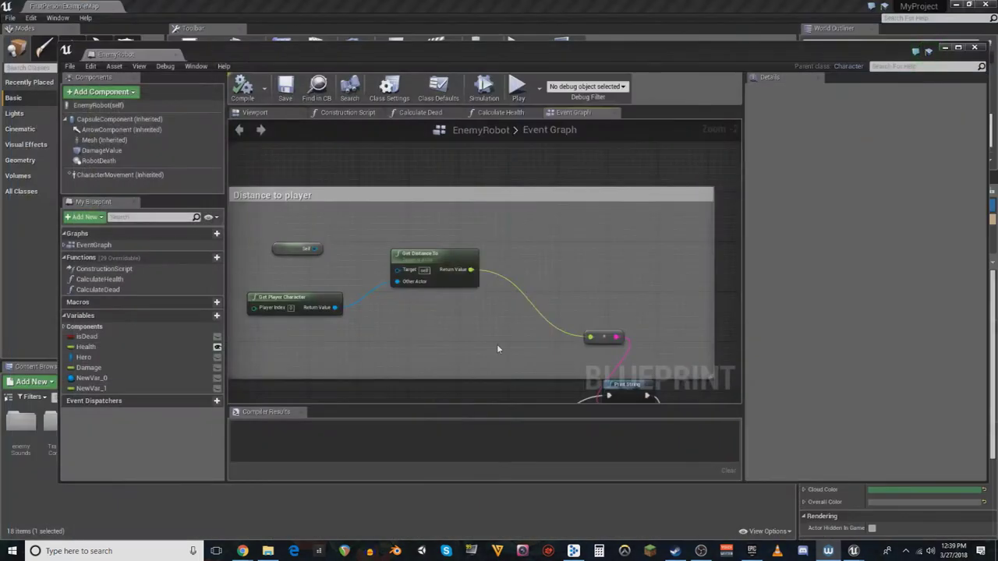
scroll(554, 312, down, 3)
right_drag(662, 302, 601, 169)
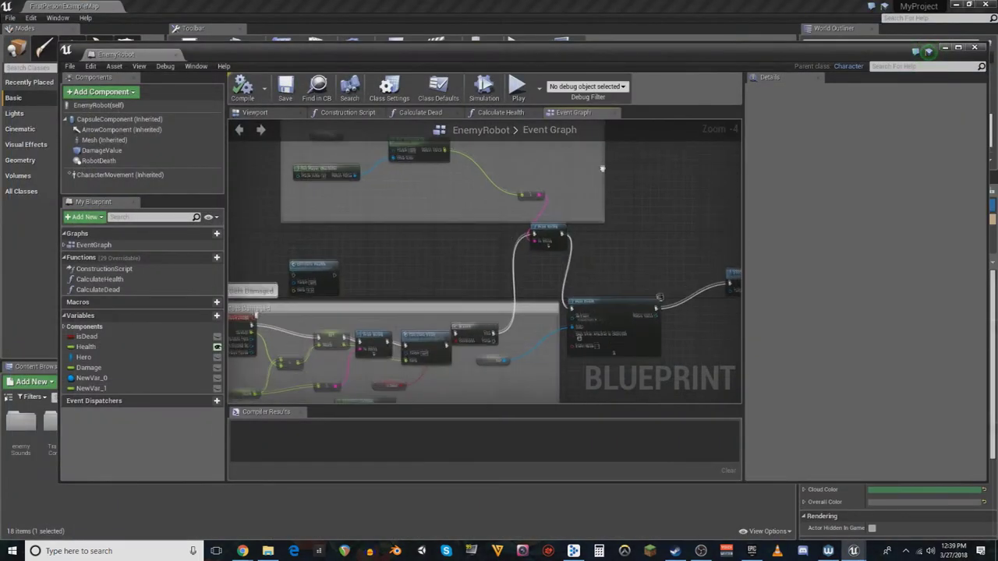
scroll(585, 290, up, 2)
click(525, 192)
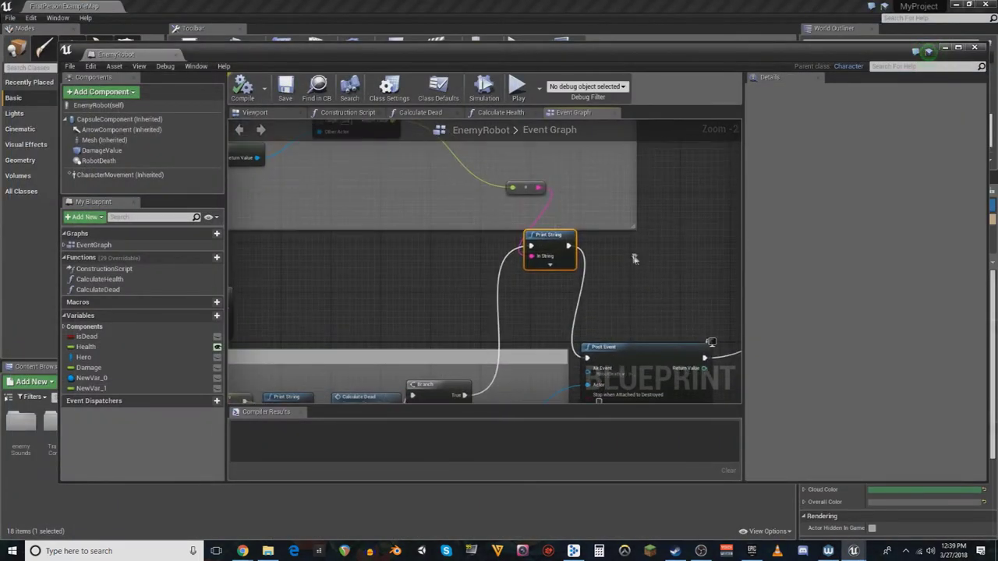
Minimize the EnemyRobot blueprint and playtest the level, shooting the distant robot to print its distance to the player
click(958, 47)
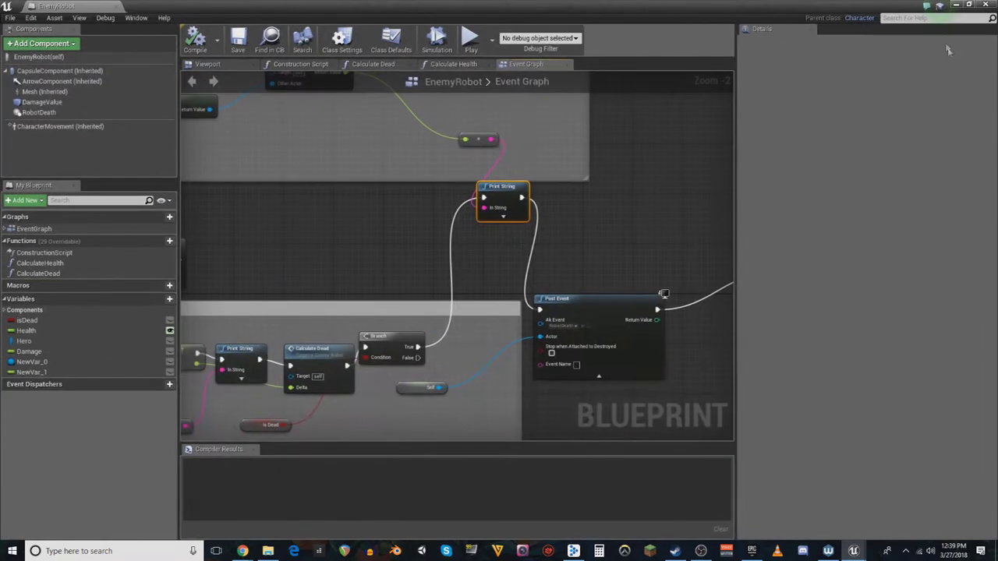
click(967, 5)
click(945, 49)
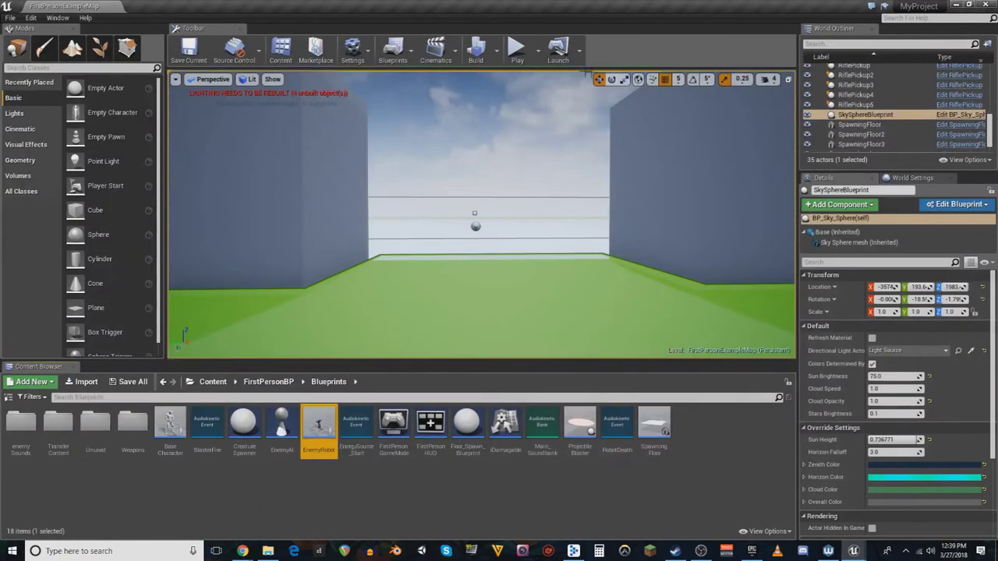
click(517, 49)
key(w)
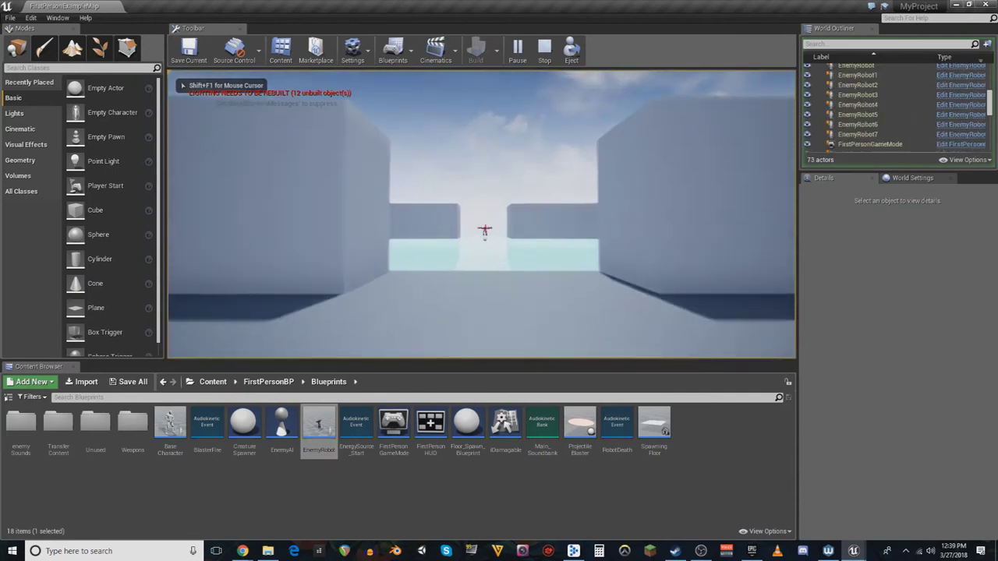
key(w)
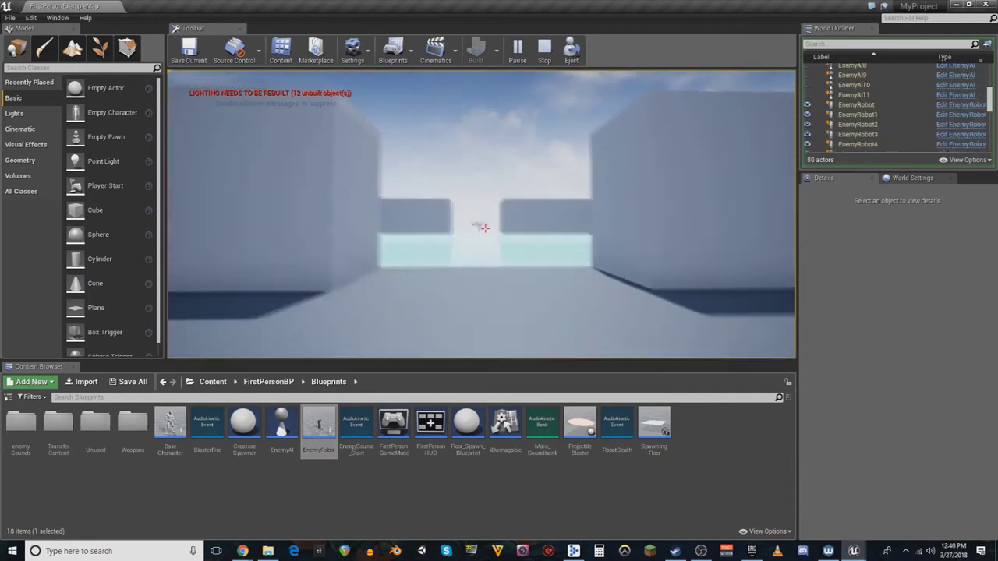
key(w)
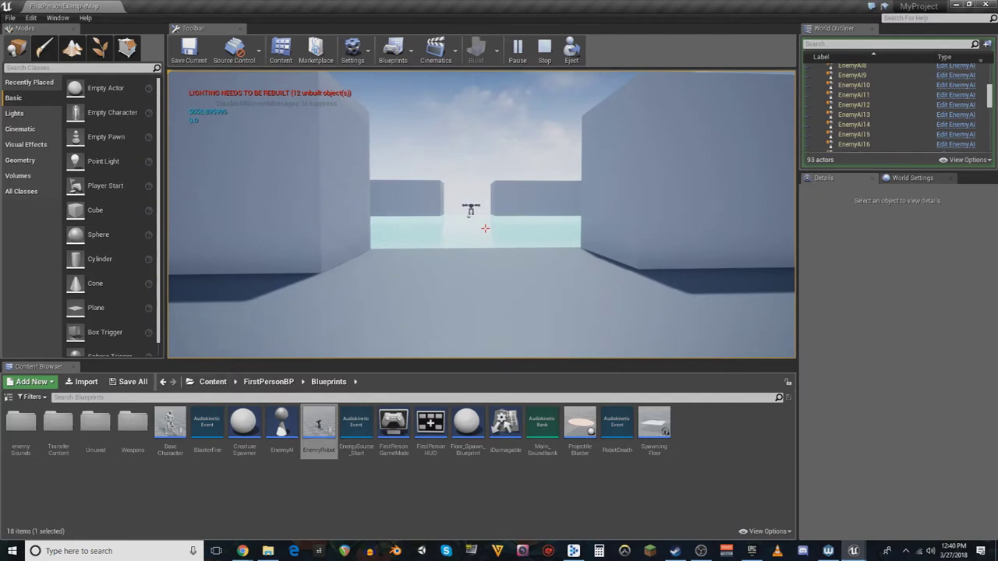
Back away from the distant robot in the playtest and stop the play session
key(s)
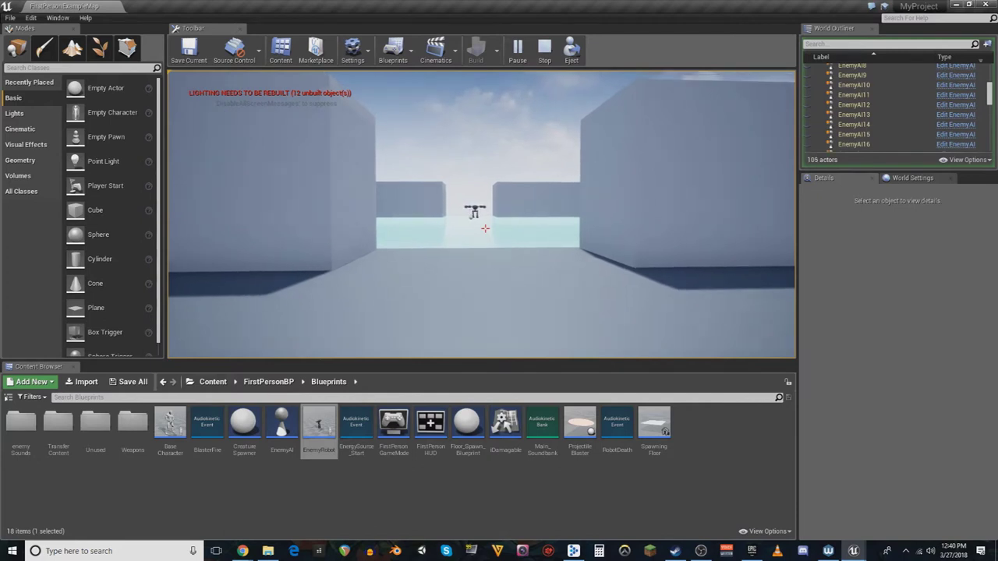
key(s)
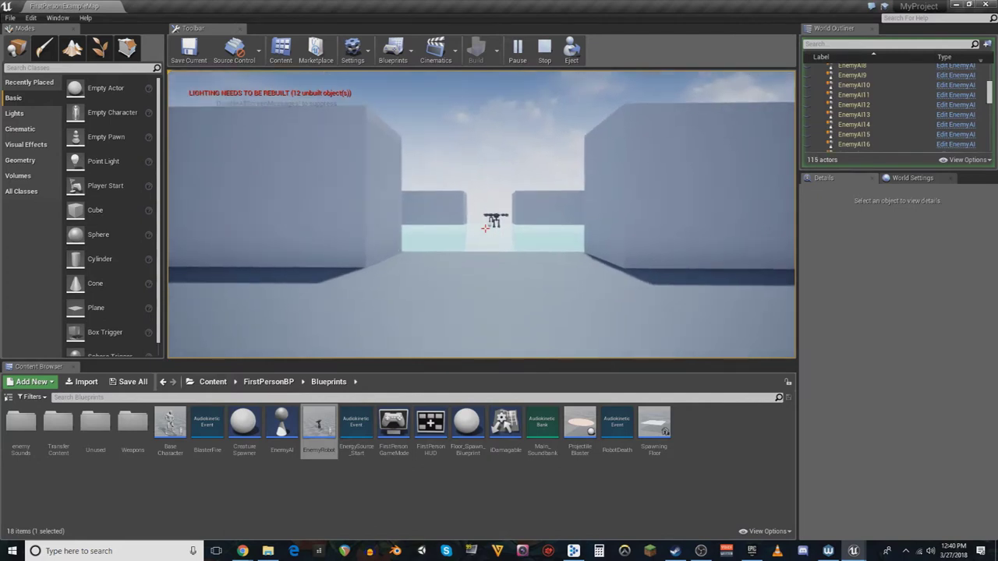
key(Escape)
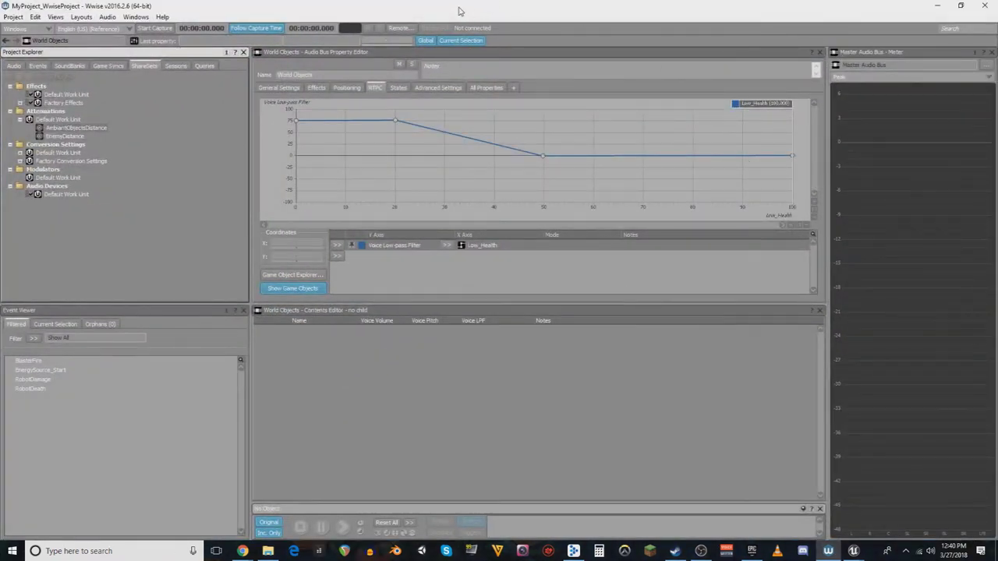
Switch to Wwise and review the EnemyDistance attenuation's low-pass filter curve, output bus volume curve and max distance
drag(462, 12, 510, 15)
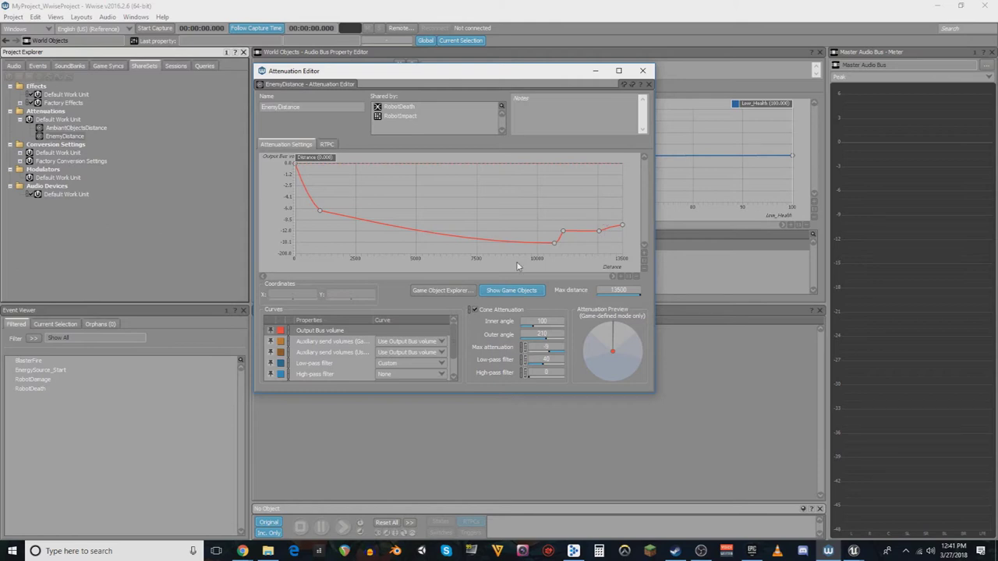
click(313, 364)
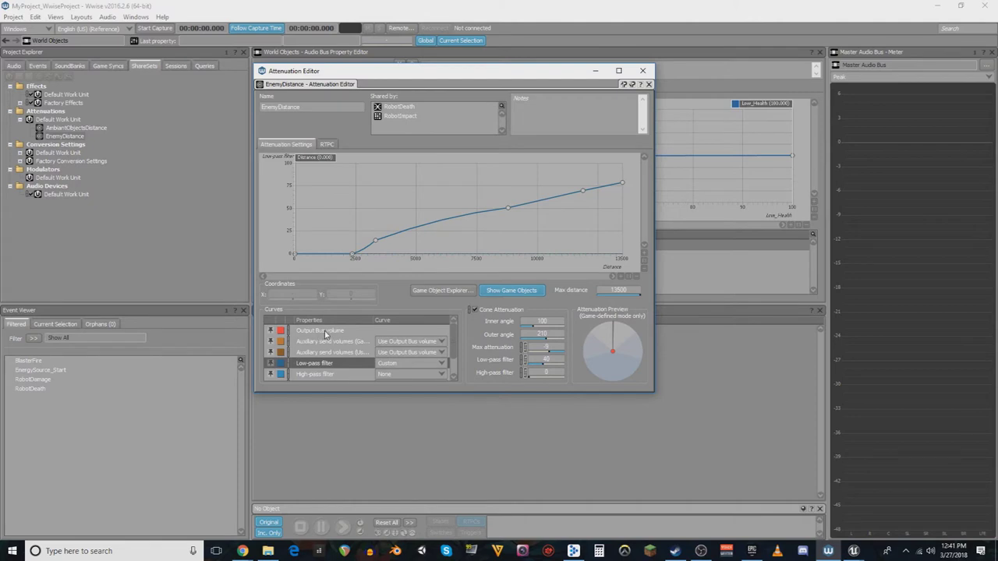
click(322, 331)
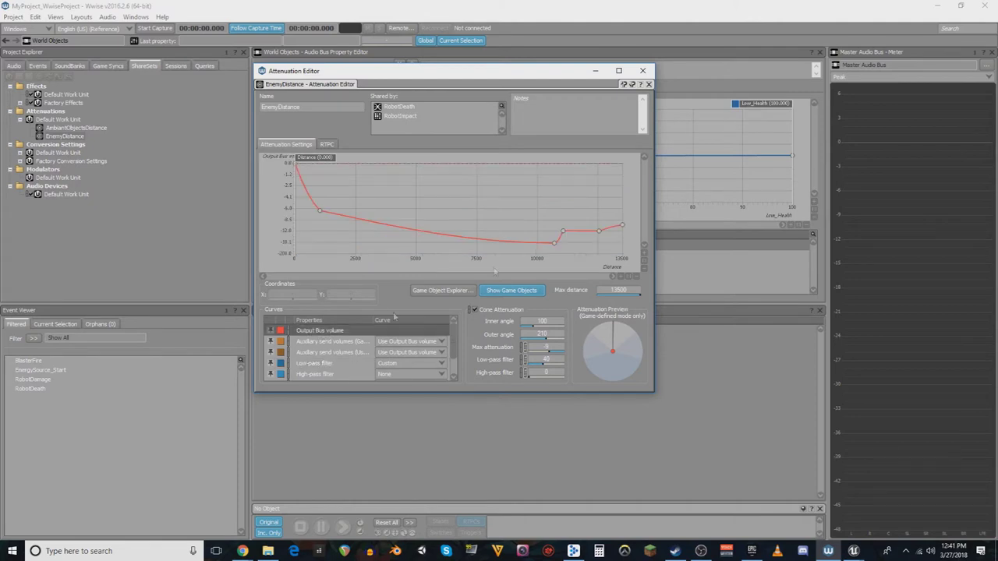
click(621, 291)
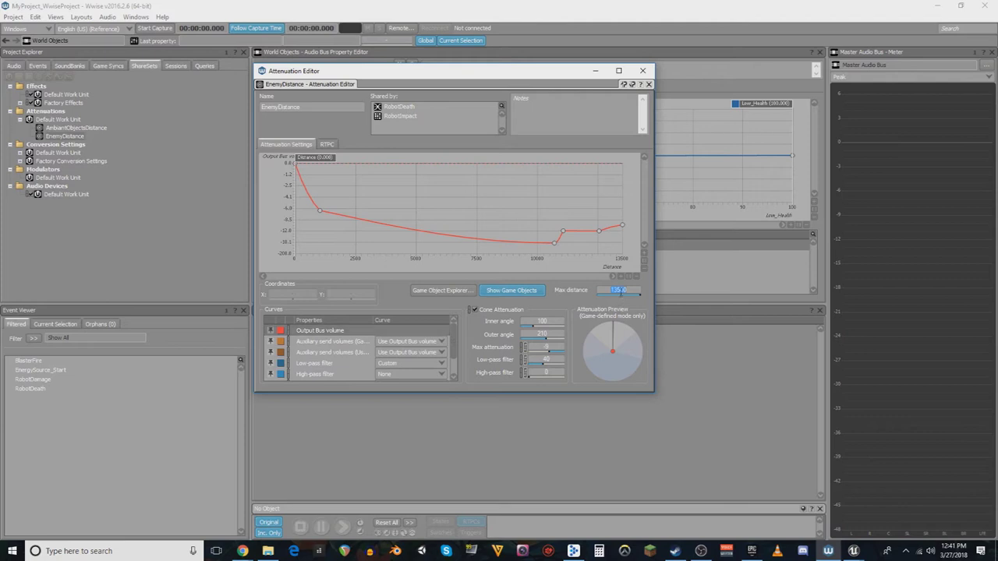
click(608, 291)
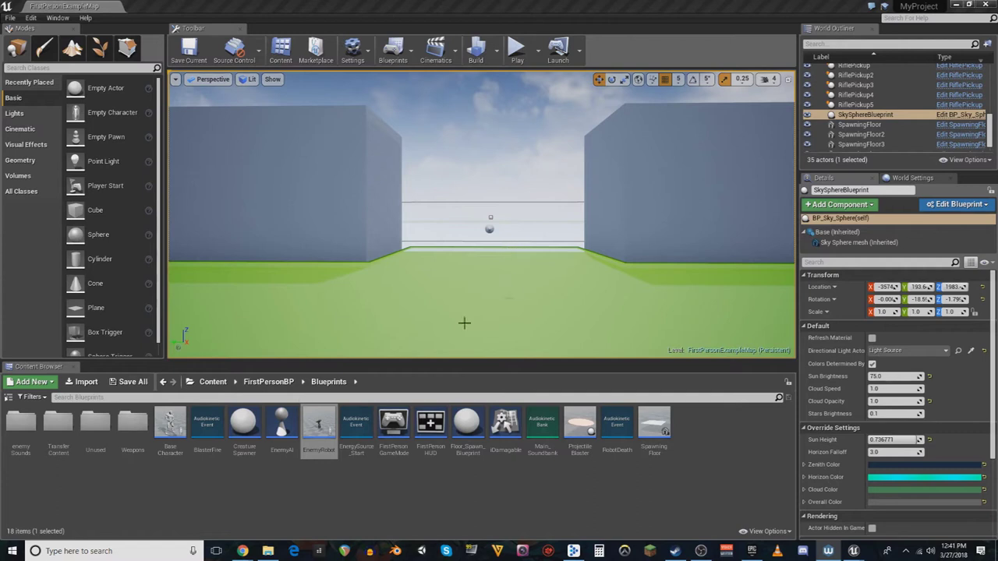
Return to Unreal, open the EnemyRobot blueprint's viewport and select the RobotDeath component
mouse_move(320, 423)
double_click(321, 423)
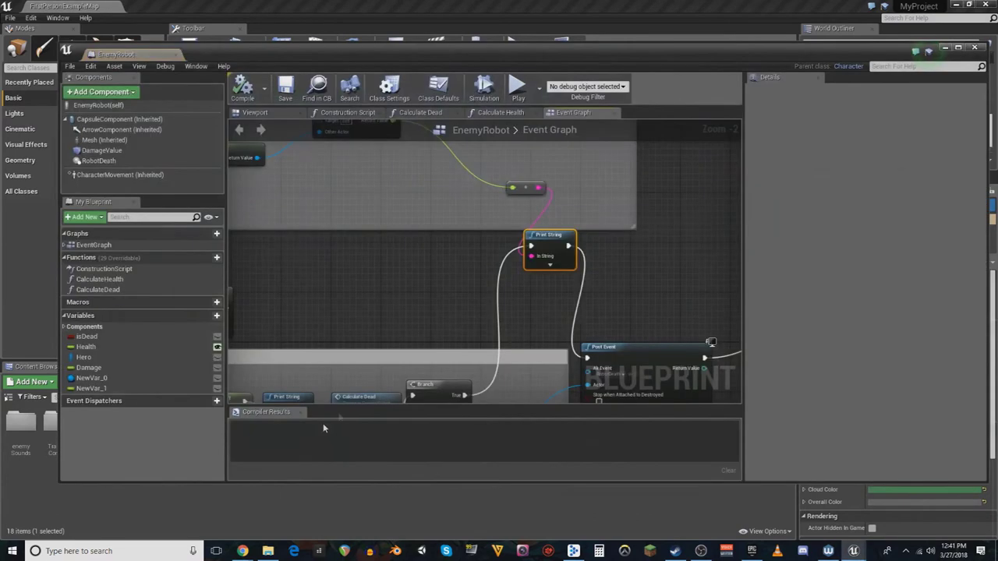
click(255, 113)
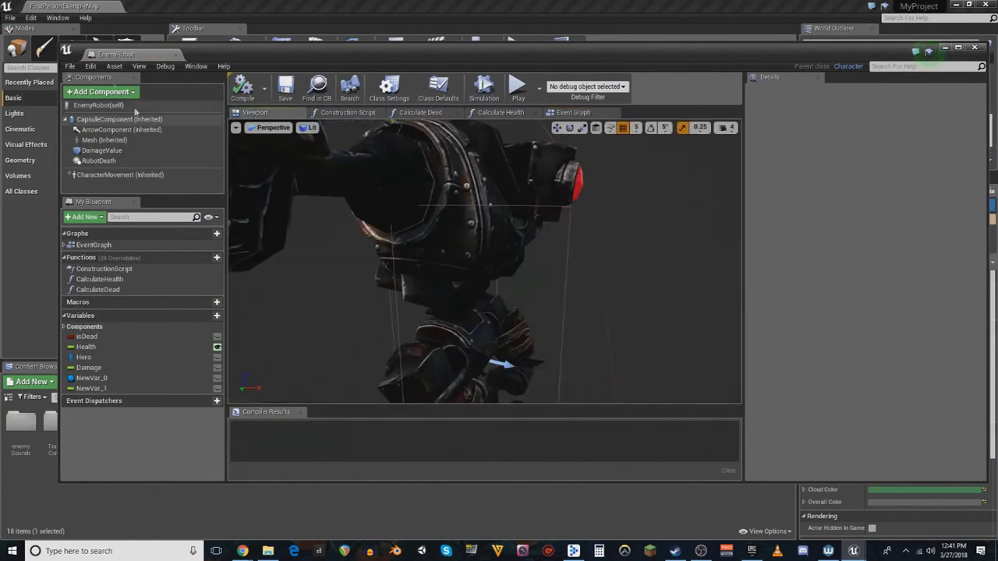
click(125, 160)
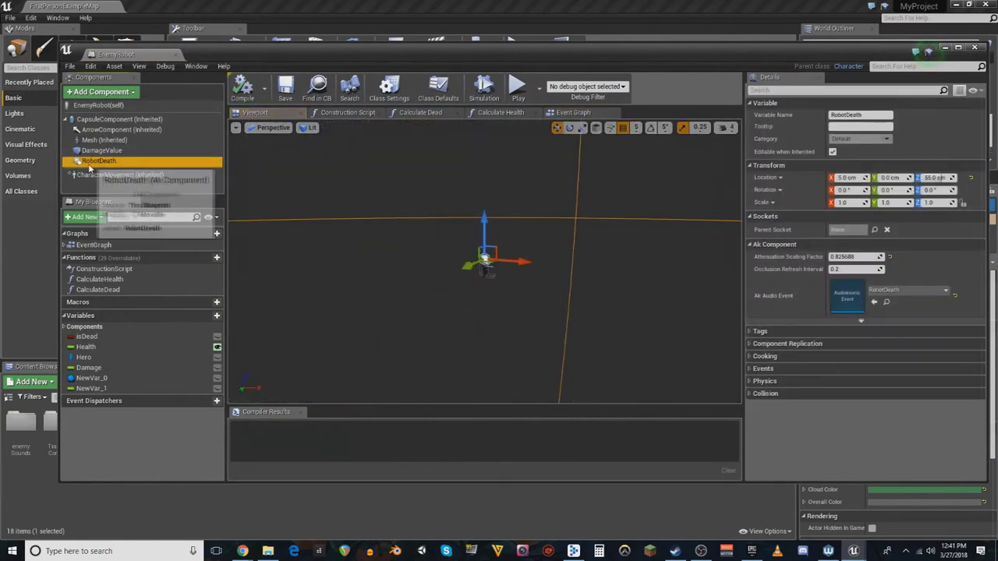
drag(479, 54, 469, 32)
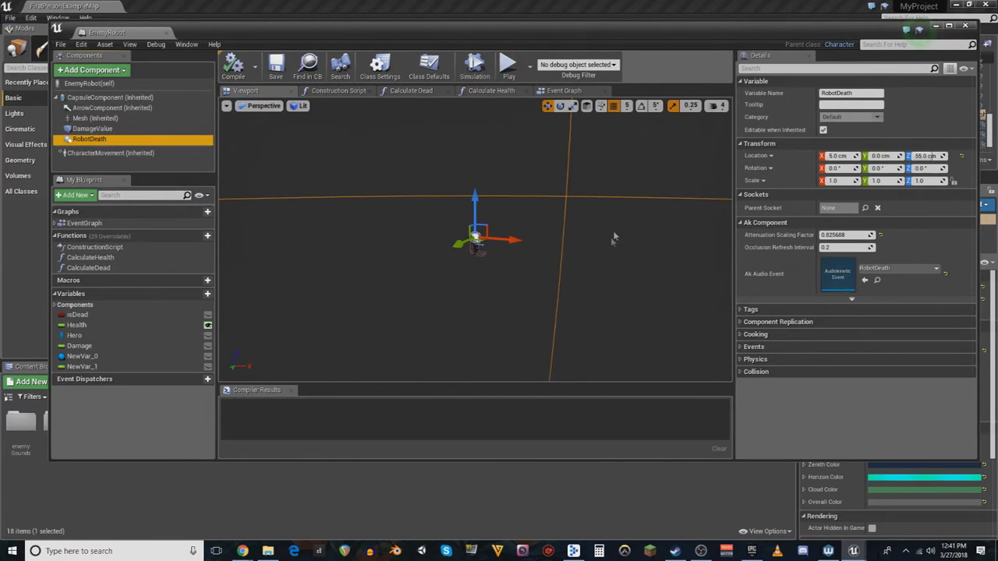
Inspect the attenuation sphere around the RobotDeath component and its Attenuation Scaling Factor
scroll(563, 268, down, 6)
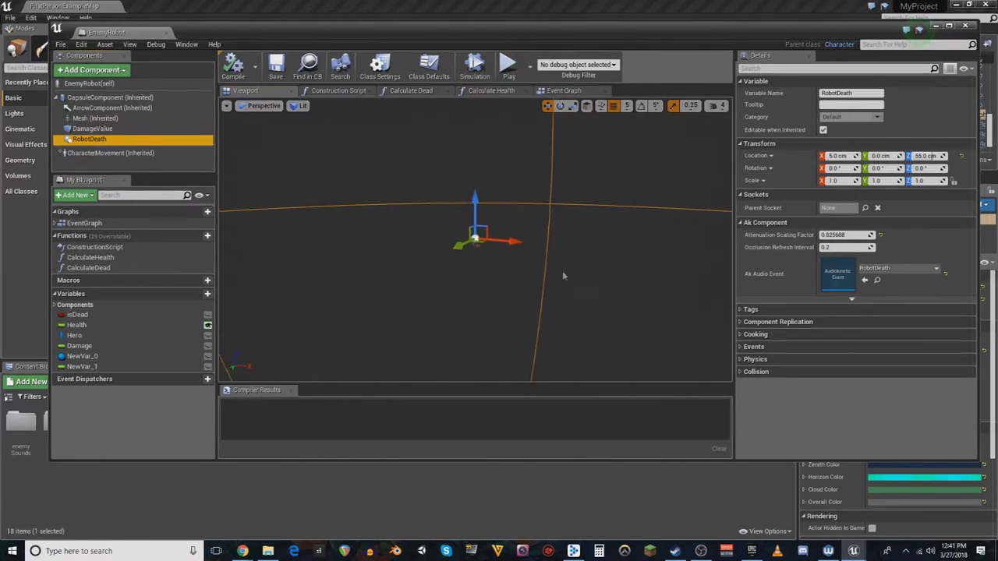
right_drag(562, 270, 531, 270)
drag(515, 271, 545, 264)
mouse_move(545, 264)
right_down()
mouse_move(709, 264)
mouse_move(538, 273)
right_up()
mouse_move(566, 261)
mouse_down()
mouse_move(592, 262)
mouse_move(572, 264)
mouse_move(582, 264)
mouse_up()
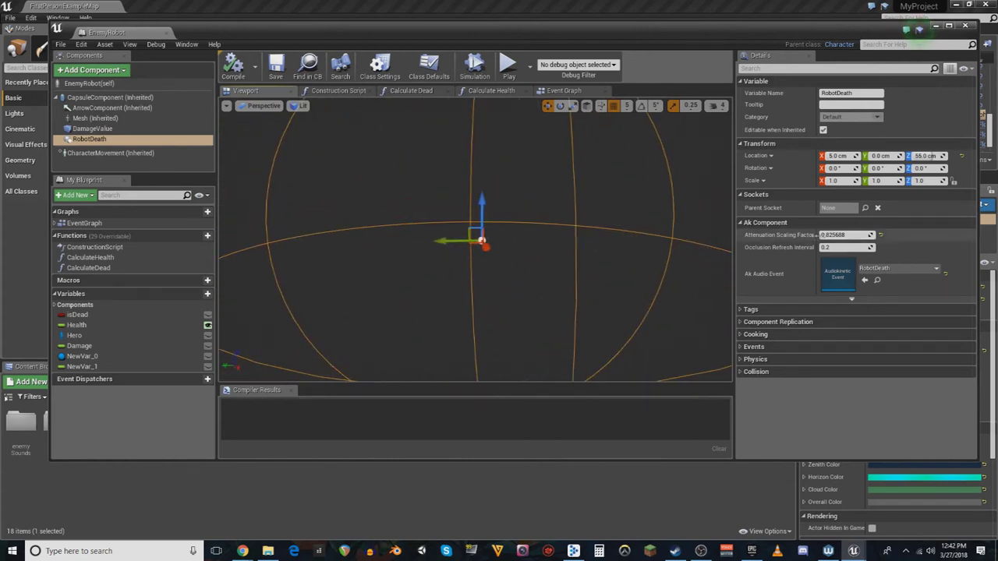
click(850, 234)
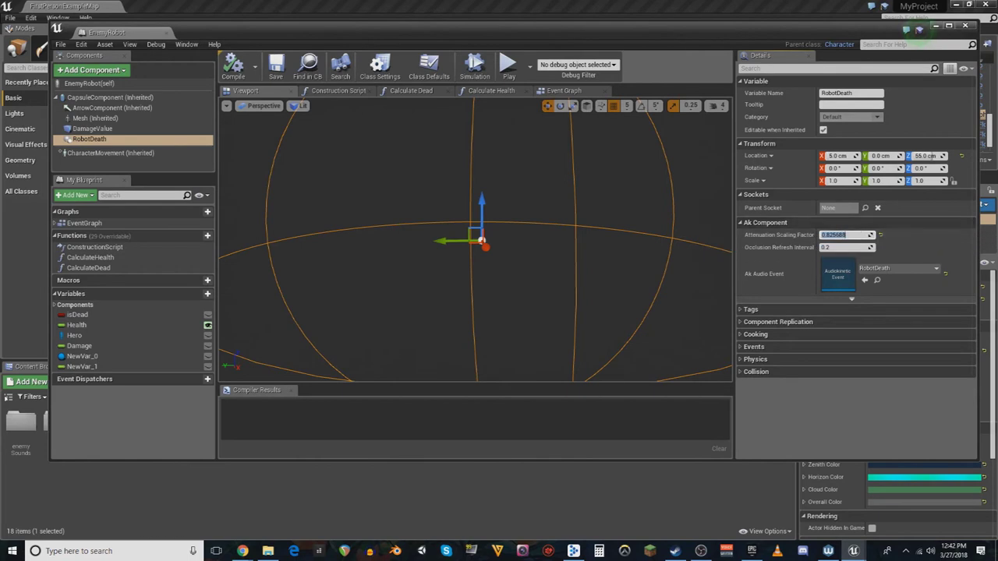
Bring Wwise back and view the EnemyDistance and AmbiantObjectsDistance attenuations in the Attenuation Editor
drag(997, 47, 493, 2)
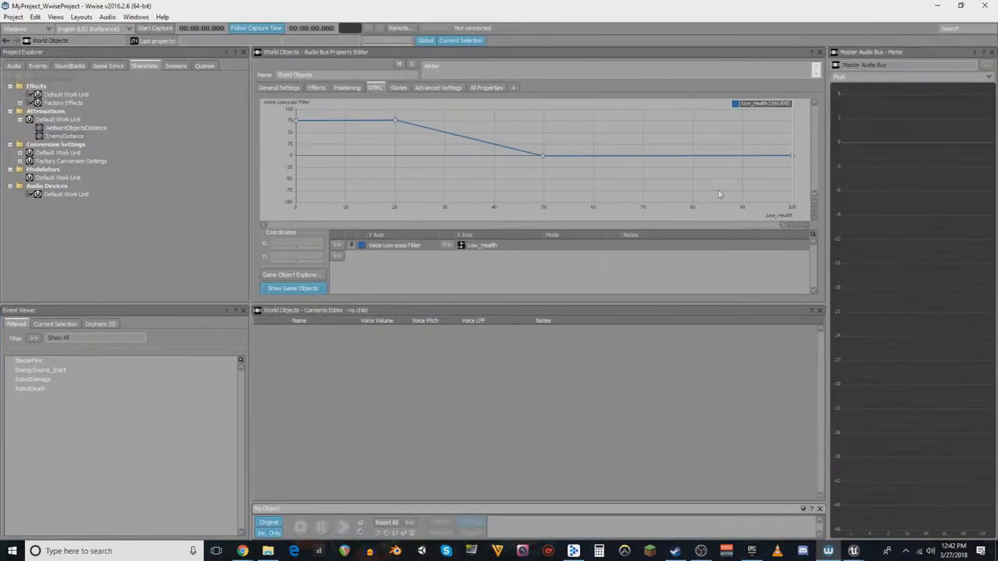
double_click(77, 137)
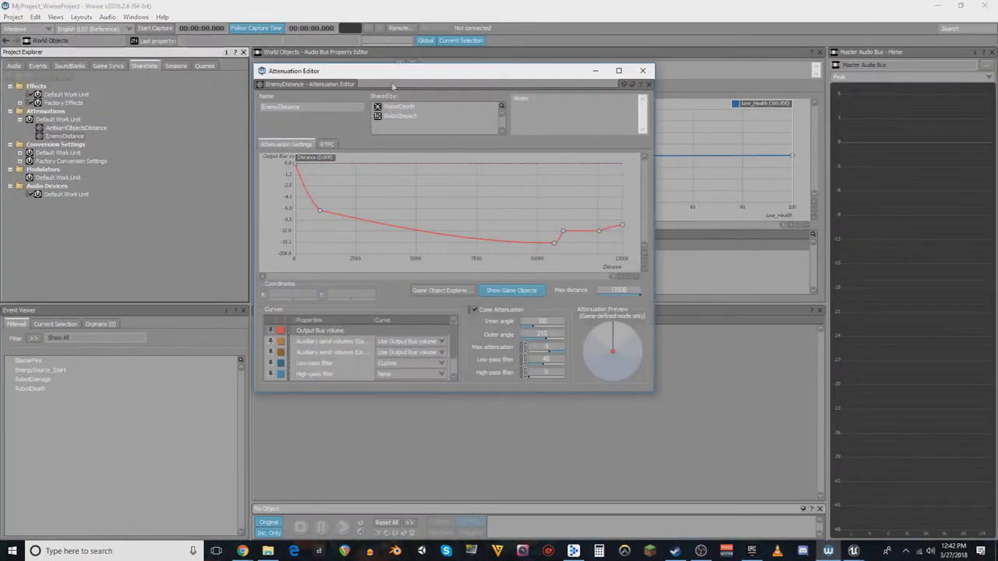
drag(407, 81, 376, 92)
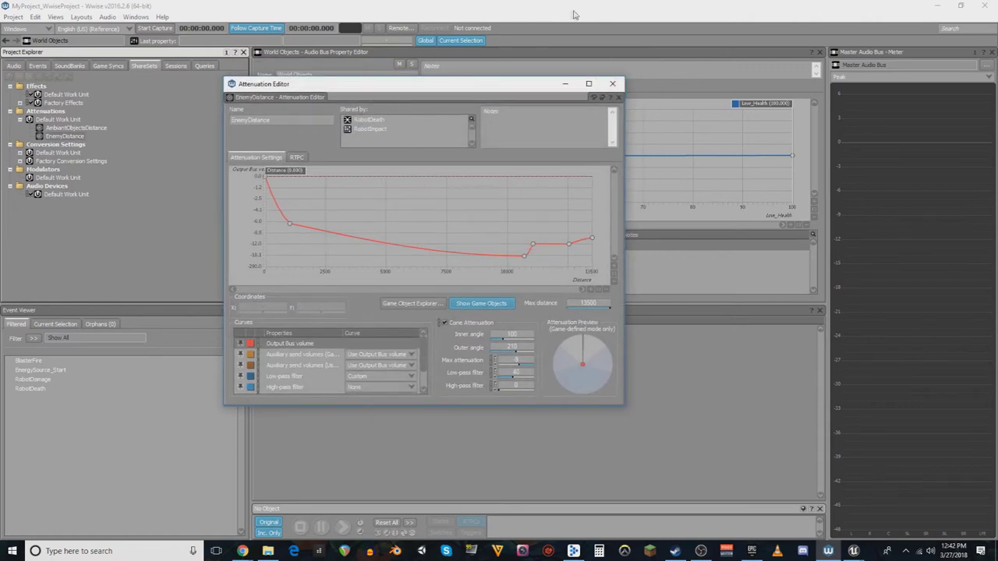
click(74, 127)
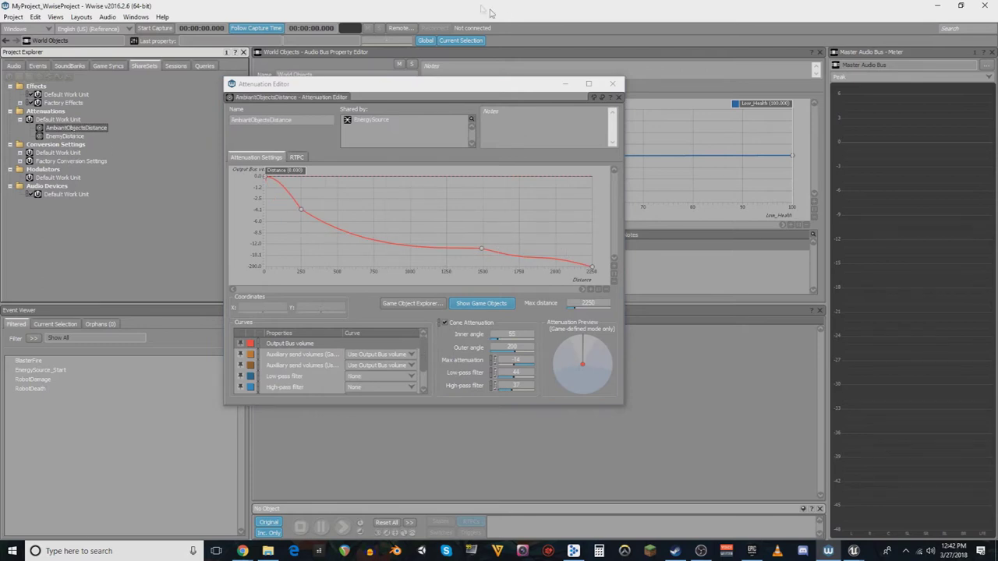
View the Attenuation Editor alongside the EnemyRobot blueprint's Attenuation Scaling Factor and close the editor
drag(484, 7, 997, 21)
drag(924, 19, 711, 62)
drag(775, 59, 997, 16)
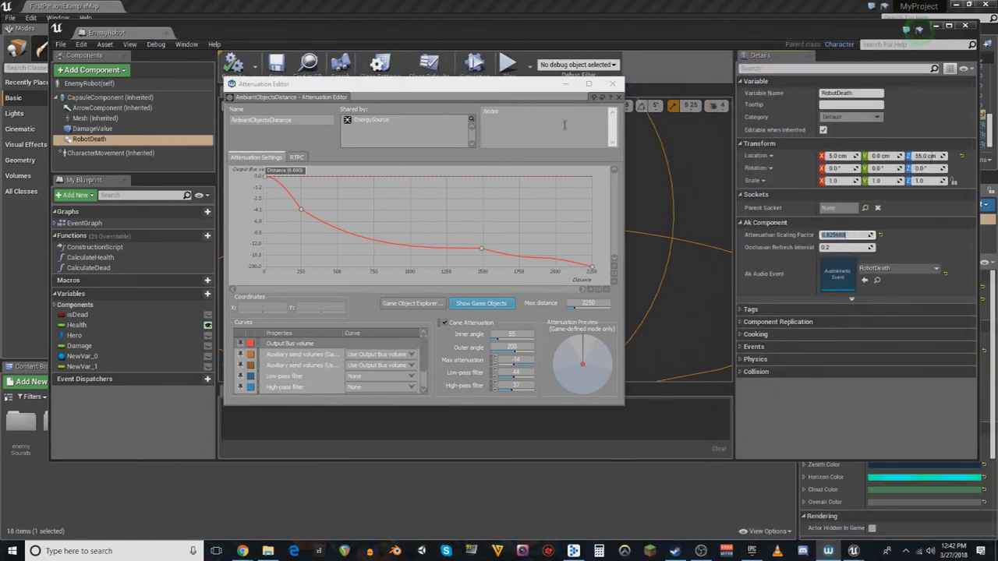
drag(545, 85, 573, 102)
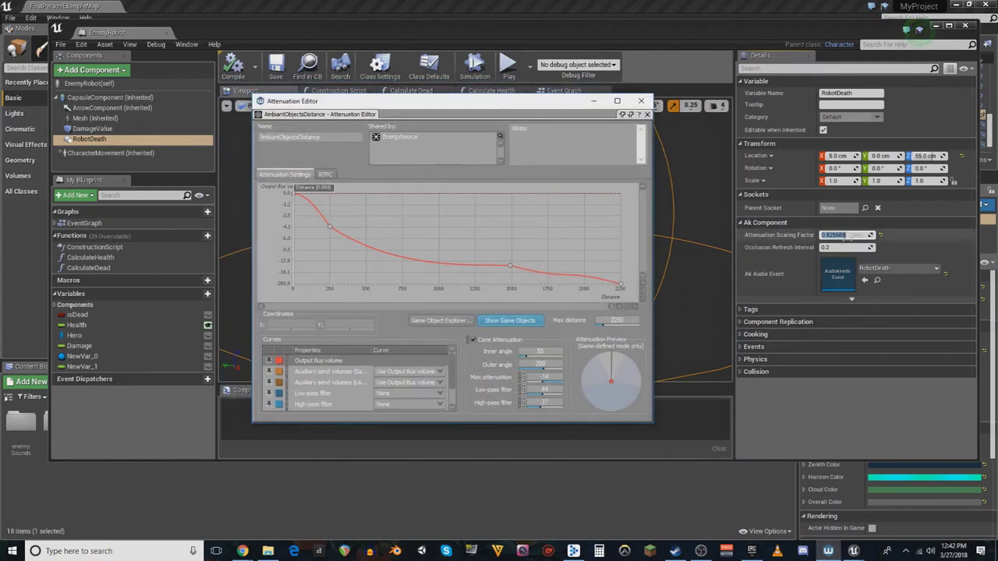
click(641, 101)
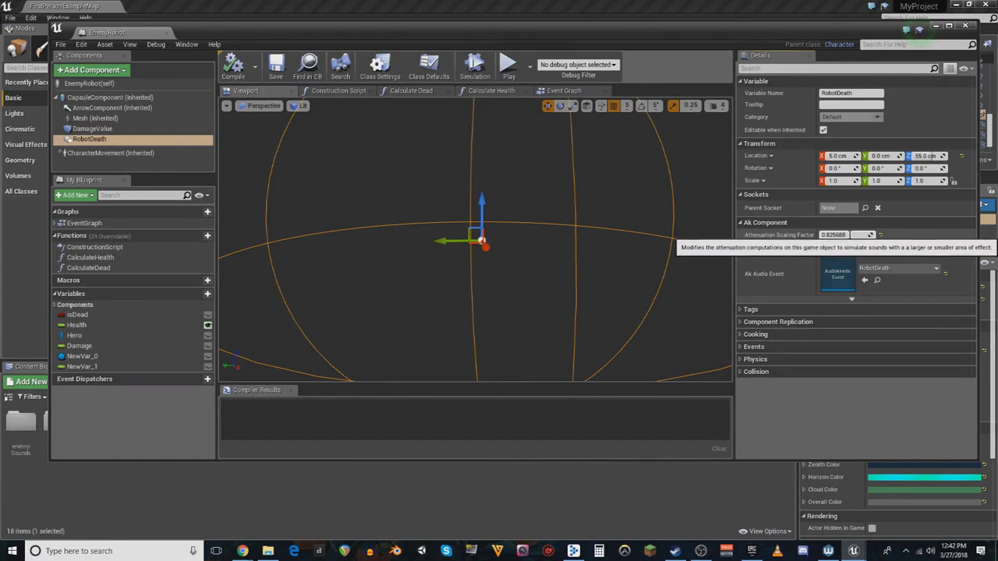
Set the RobotDeath component's Attenuation Scaling Factor to 1 and compile the EnemyRobot blueprint
drag(851, 233, 793, 240)
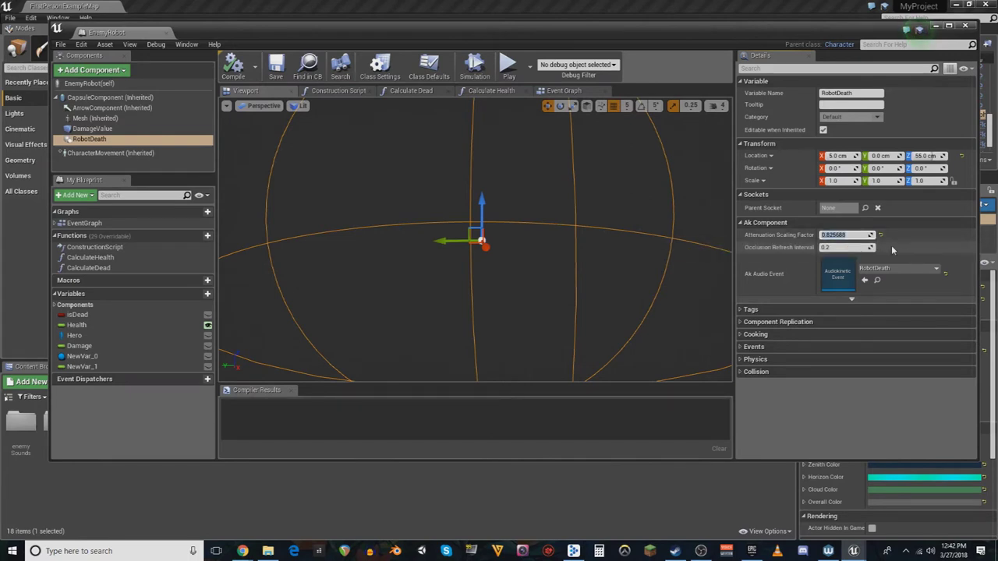
text(1)
key(Return)
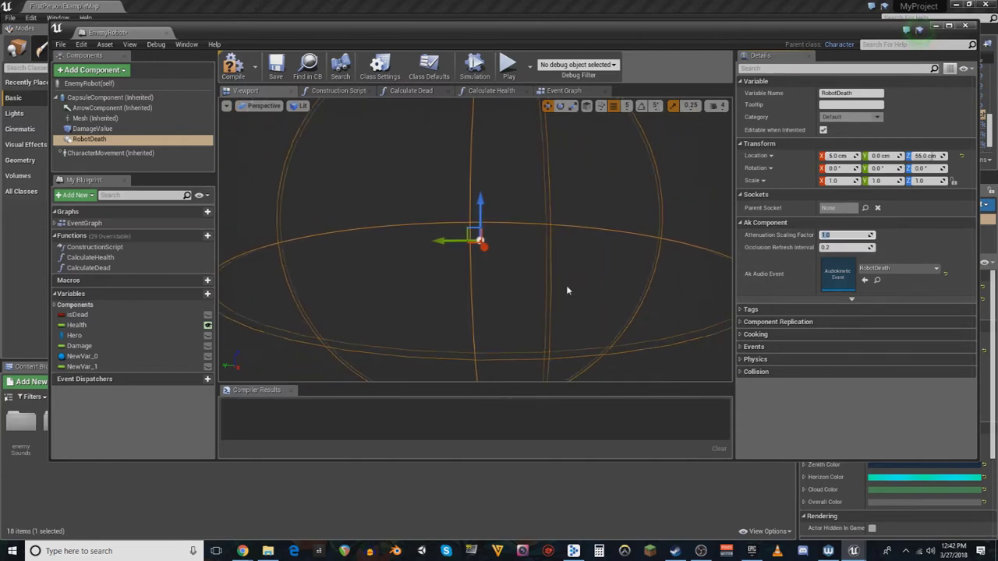
click(233, 68)
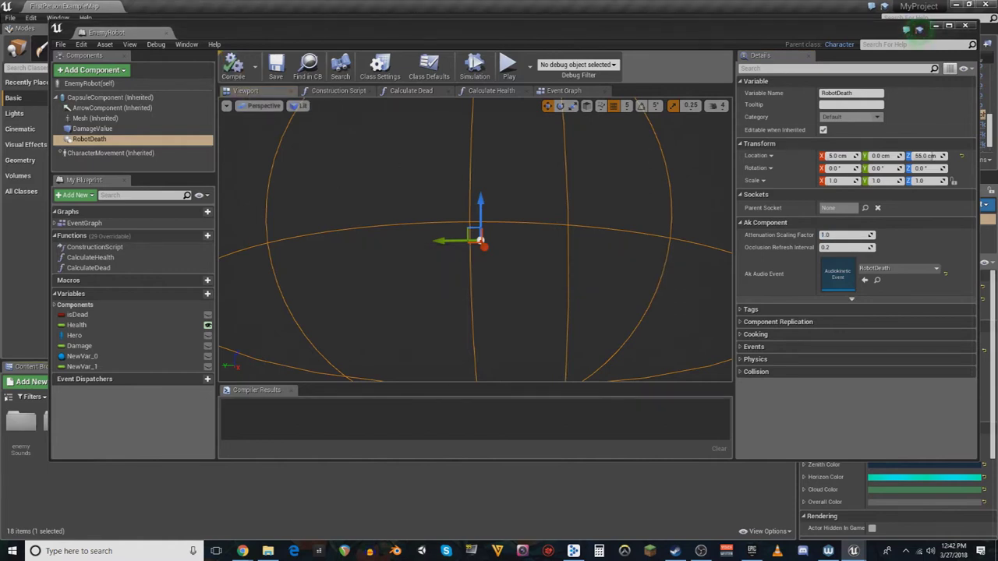
Set the EnemyDistance attenuation's max distance to 9000 in Wwise and return to the EnemyRobot blueprint
click(828, 551)
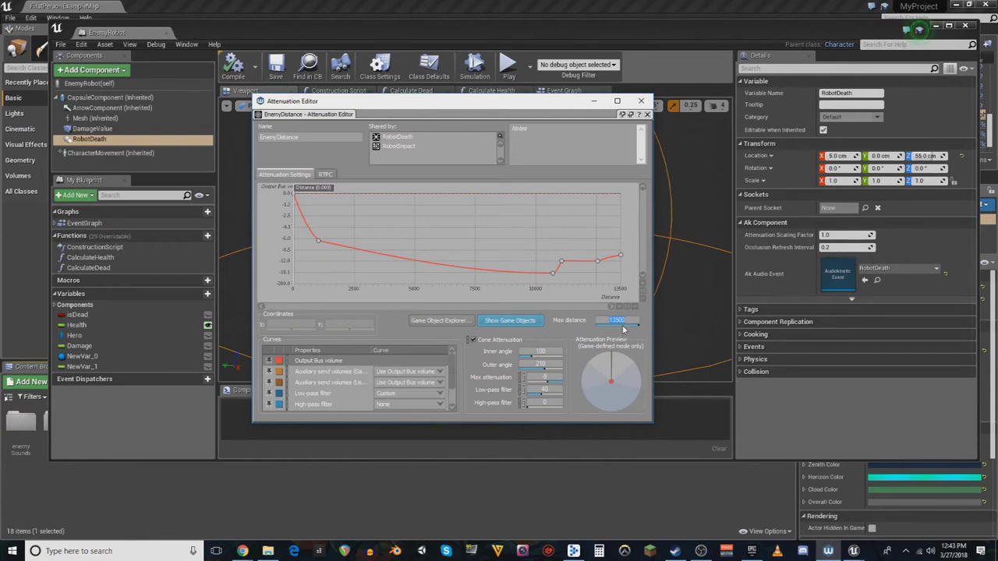
text(50)
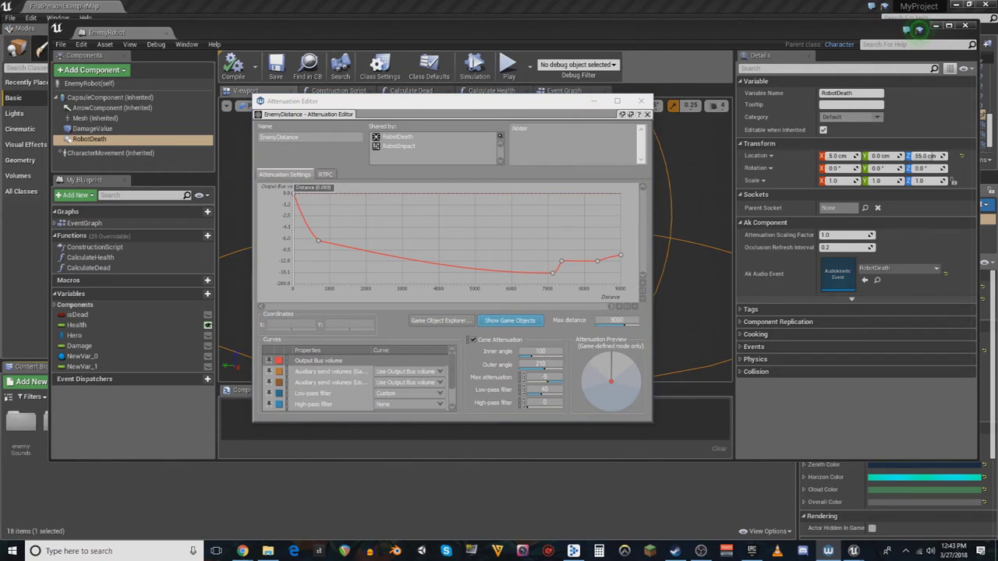
click(585, 37)
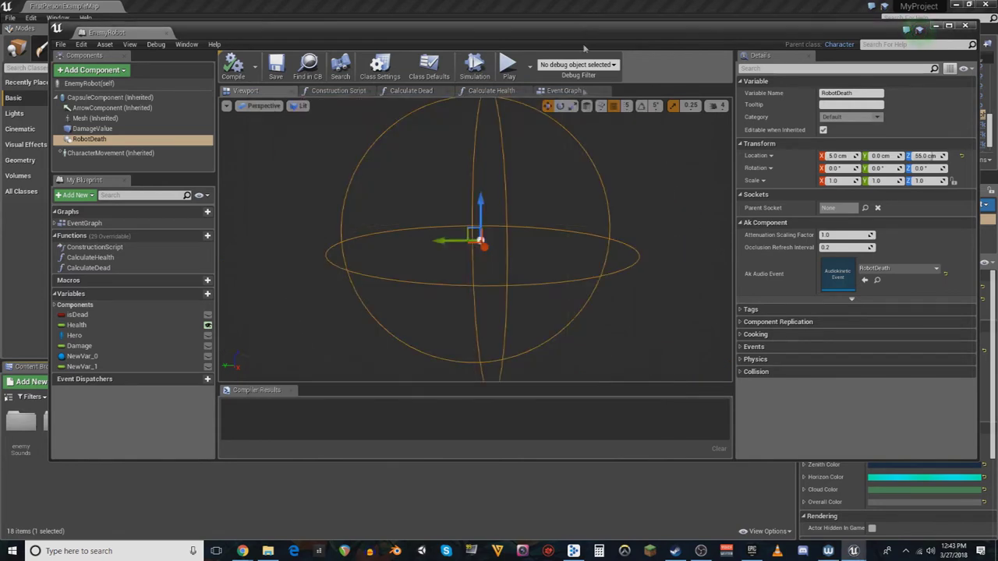
Examine how the RobotDeath attenuation sphere surrounds the robot in the blueprint viewport
scroll(487, 255, up, 3)
scroll(487, 255, up, 5)
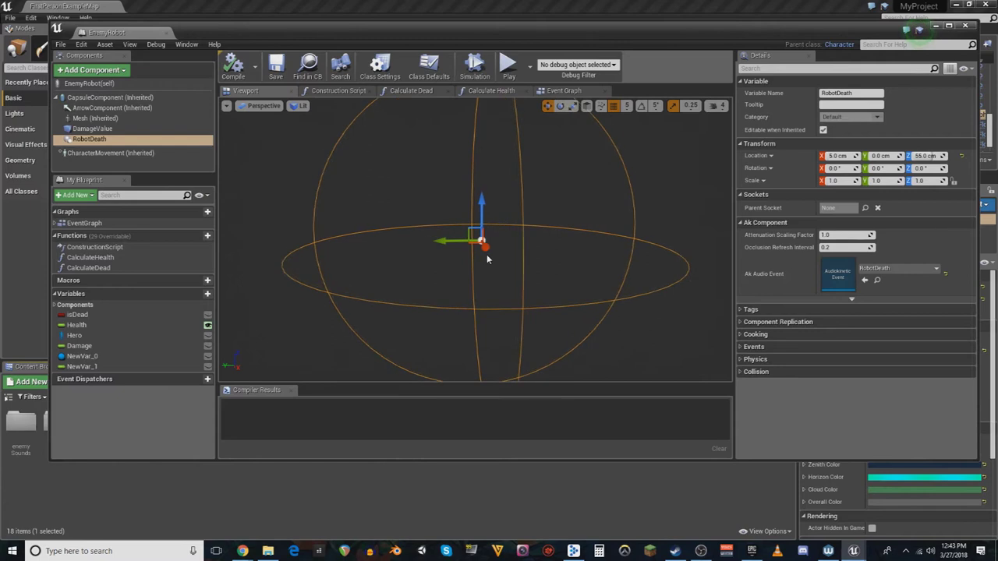
scroll(486, 254, up, 1)
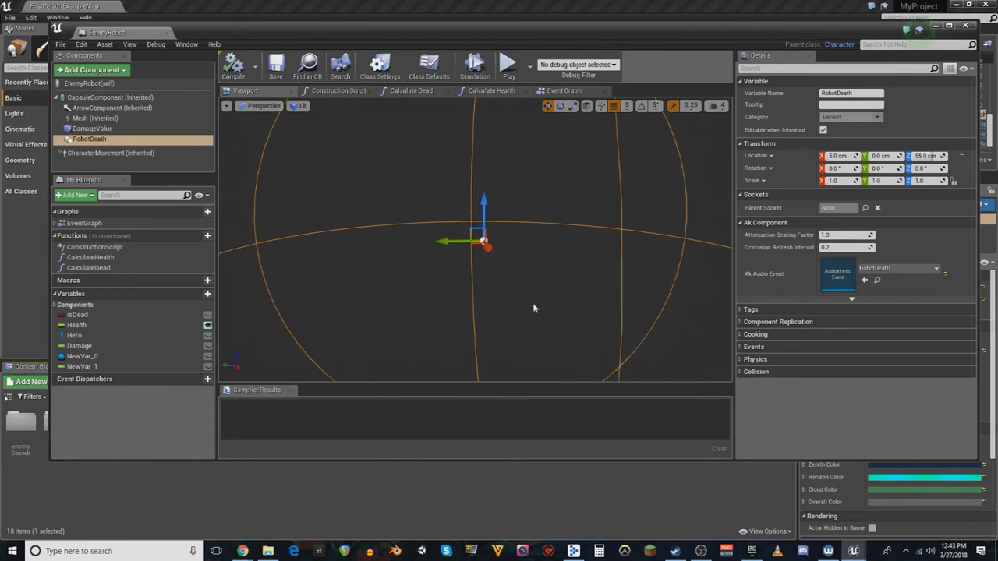
right_drag(535, 309, 507, 296)
drag(474, 23, 502, 34)
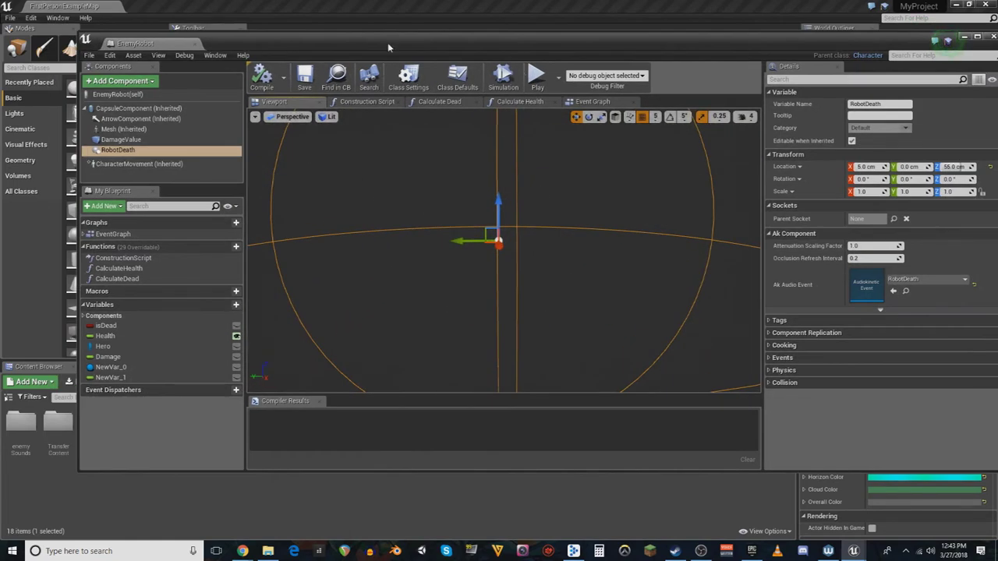
drag(388, 46, 342, 42)
click(72, 148)
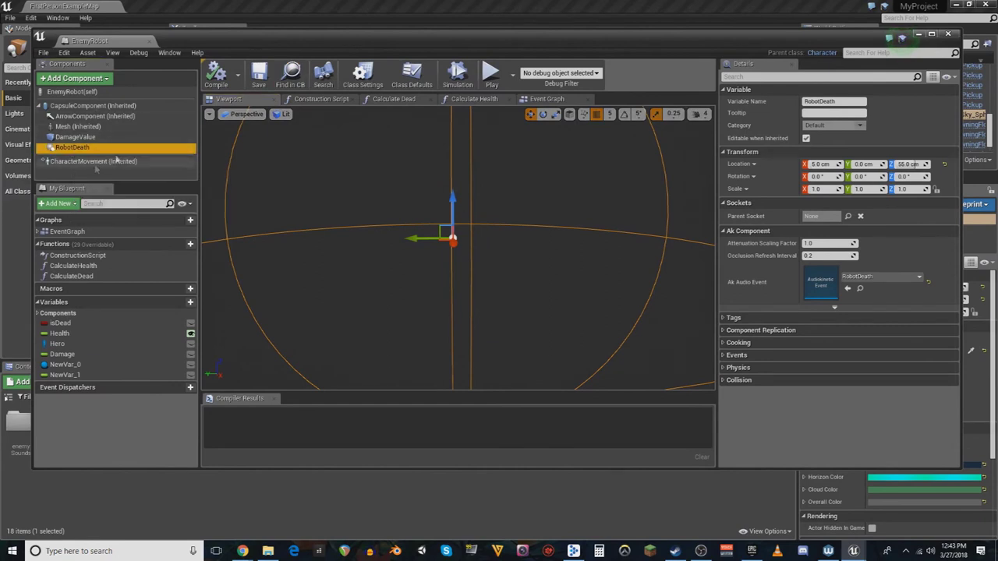
mouse_move(459, 248)
right_down()
mouse_move(458, 336)
mouse_move(460, 254)
right_up()
right_drag(580, 314, 599, 303)
right_drag(466, 246, 554, 322)
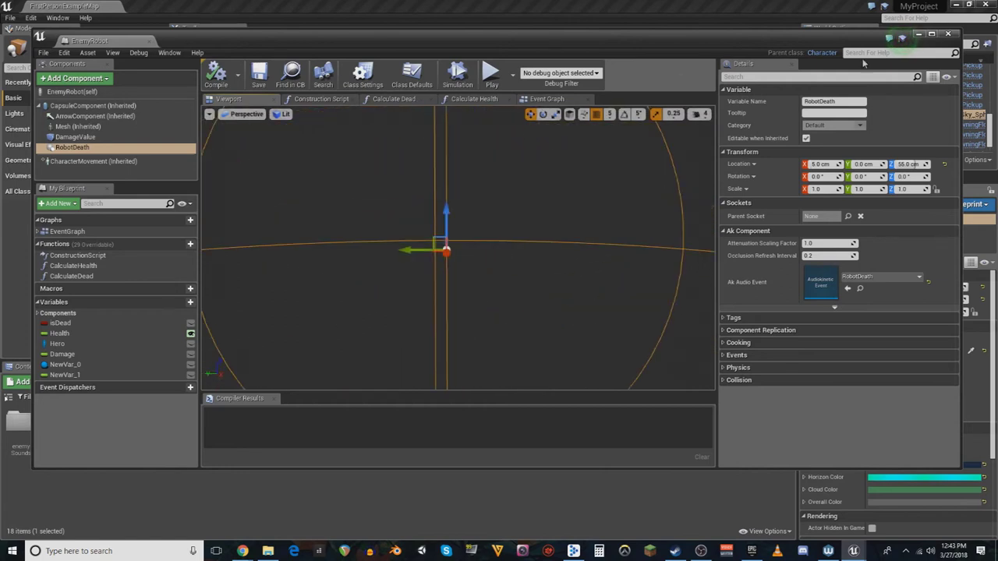
Start a playtest of the level, walk toward the gap between the walls and shoot the distant robot
click(934, 36)
click(517, 47)
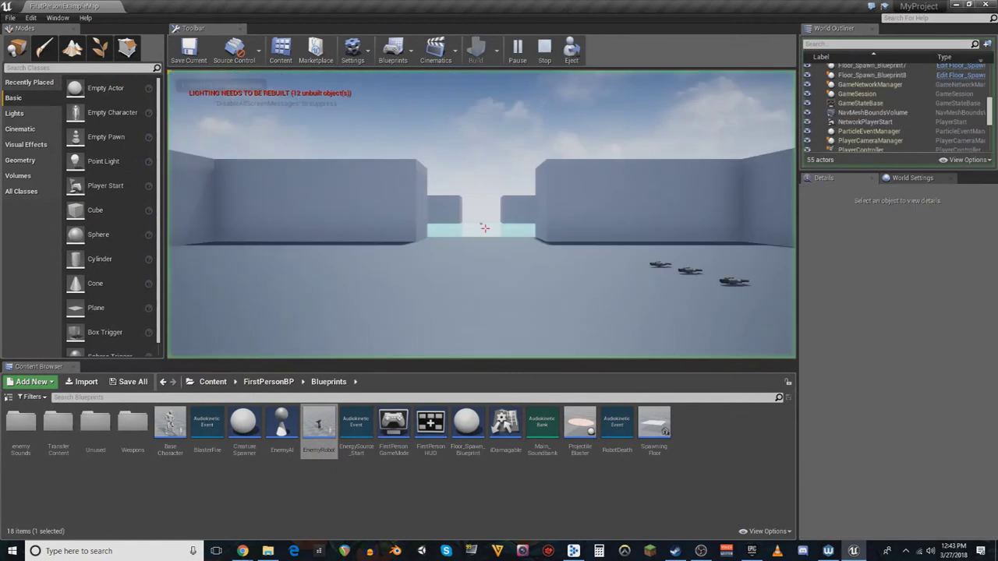
key(w)
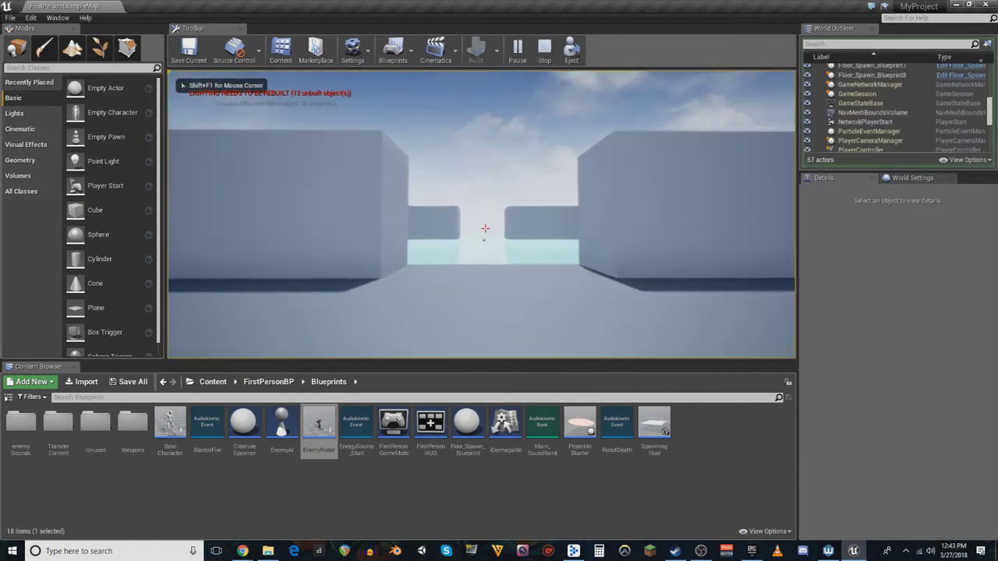
key(w)
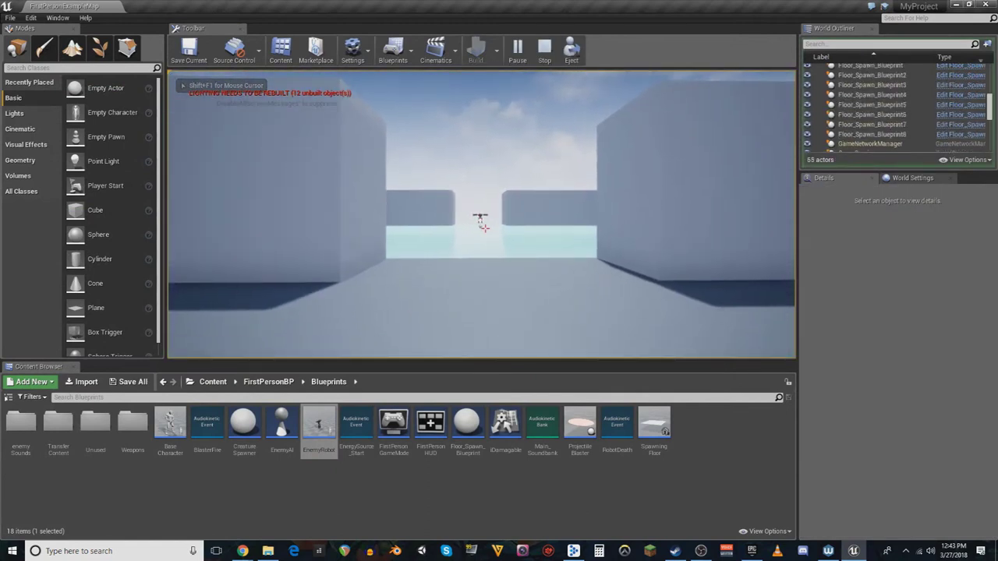
click(485, 229)
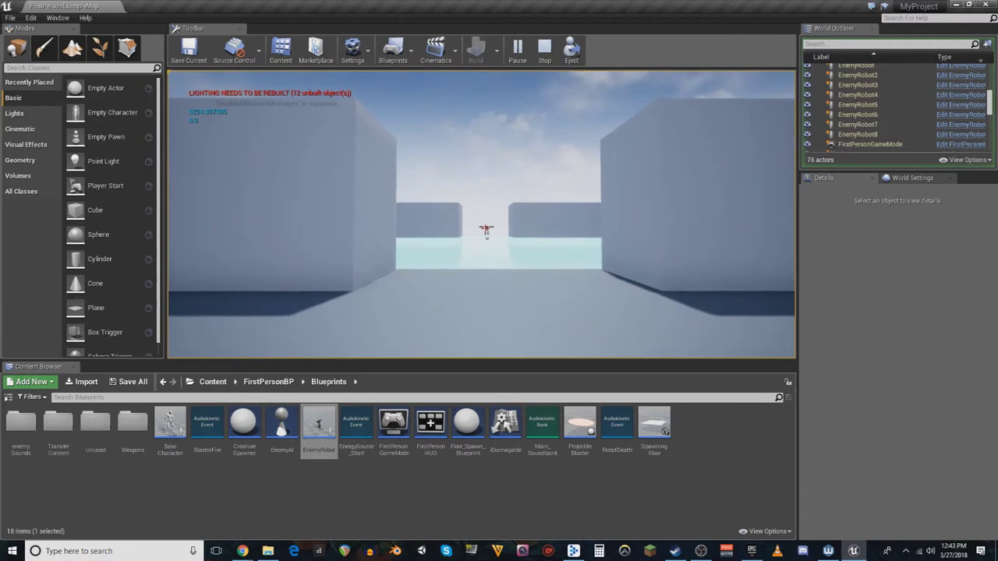
click(485, 229)
Back away across the map while shooting robots to compare the death sound at greater distances
key(s)
key(s)
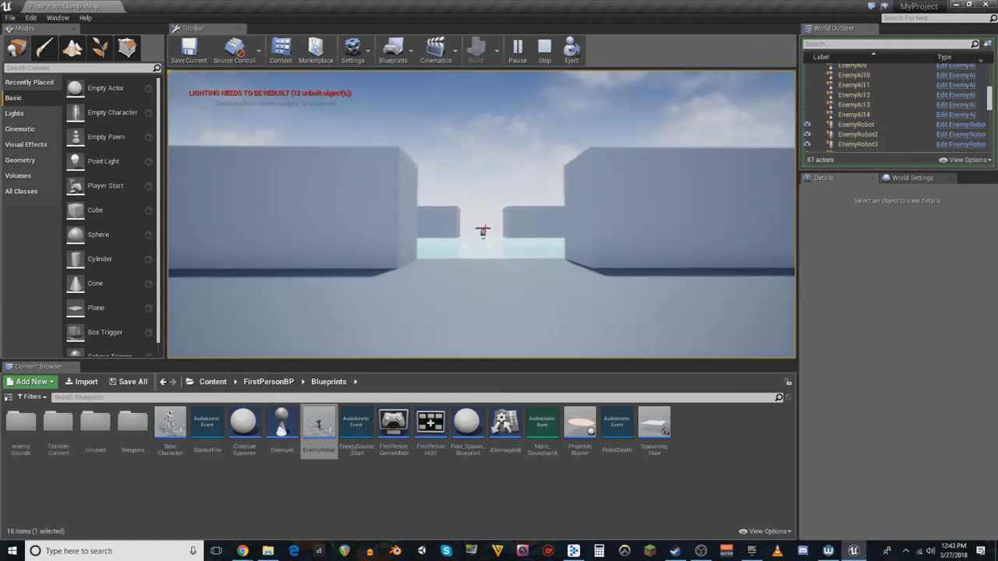
key(s)
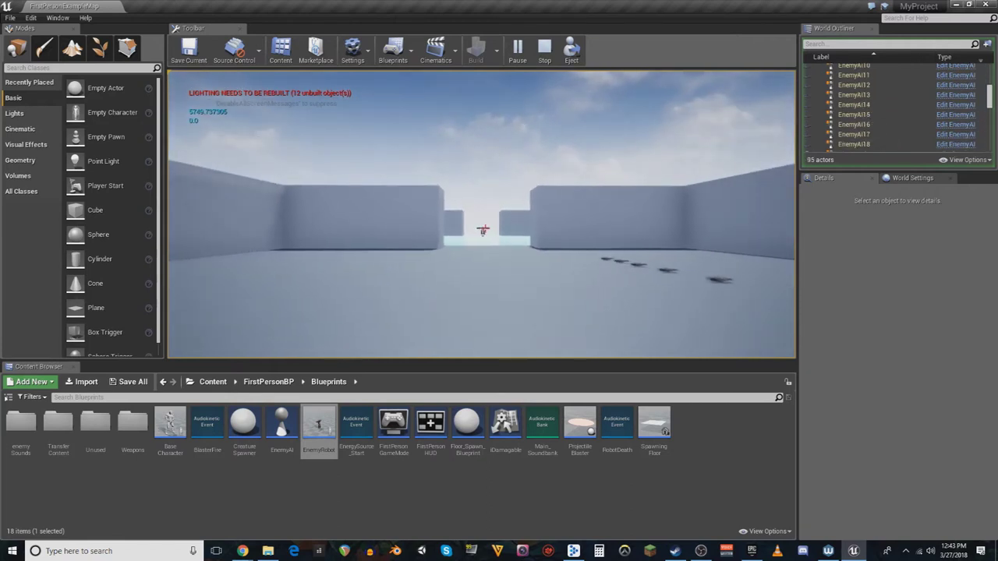
click(484, 230)
key(s)
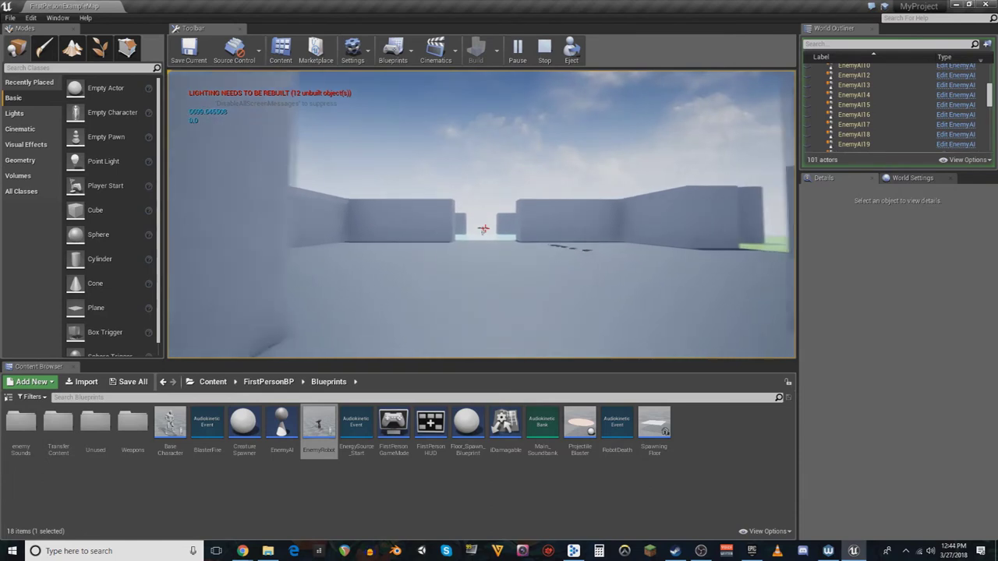
key(s)
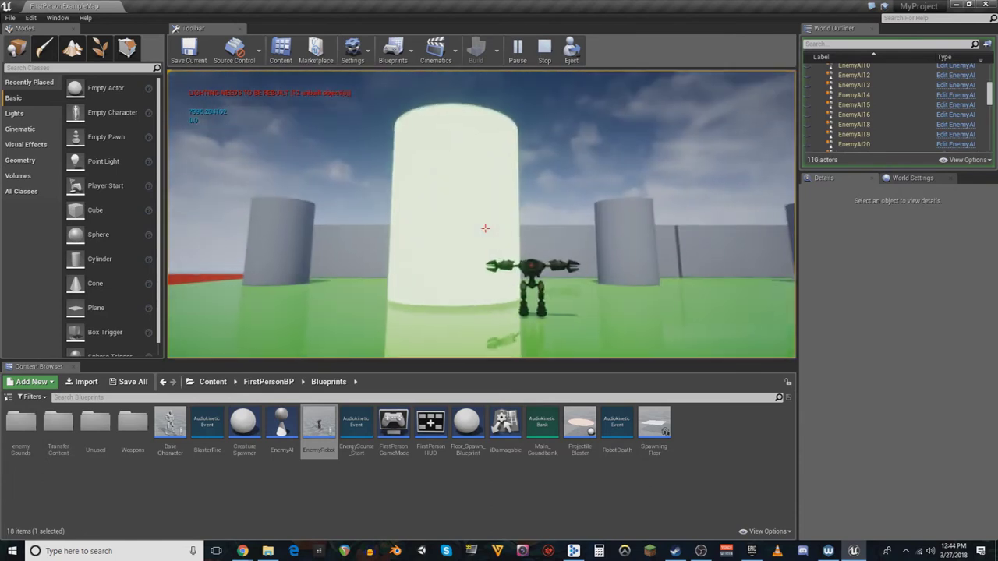
key(s)
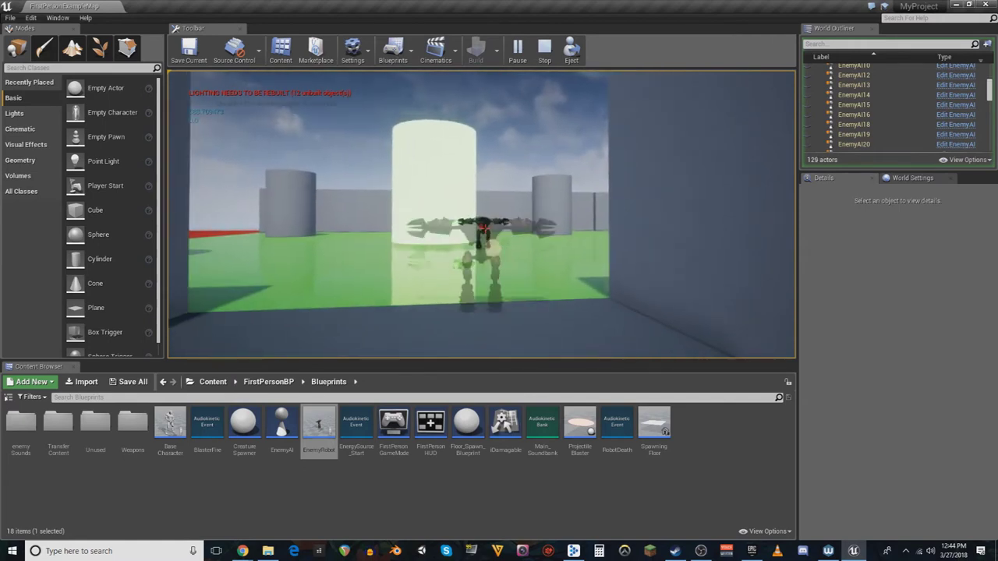
Walk around the green room's glowing cylinder and the red floor among the robots to hear their sounds up close
key(w)
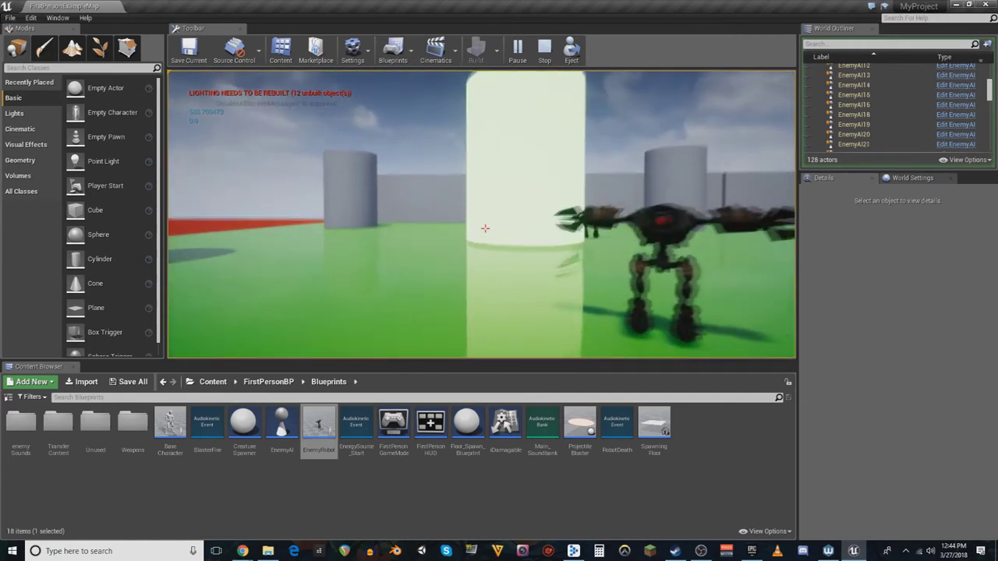
key(s)
key(w)
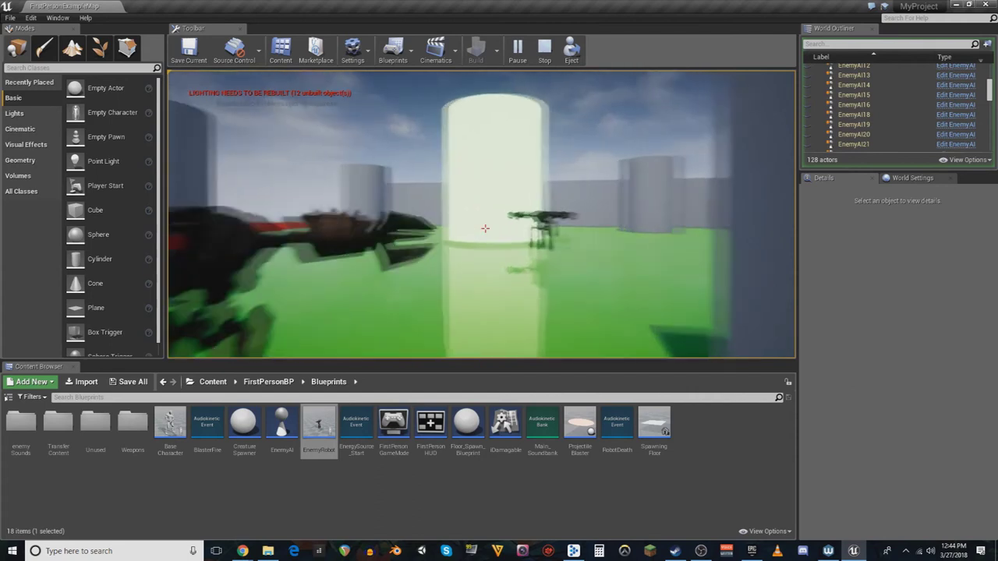
key(w)
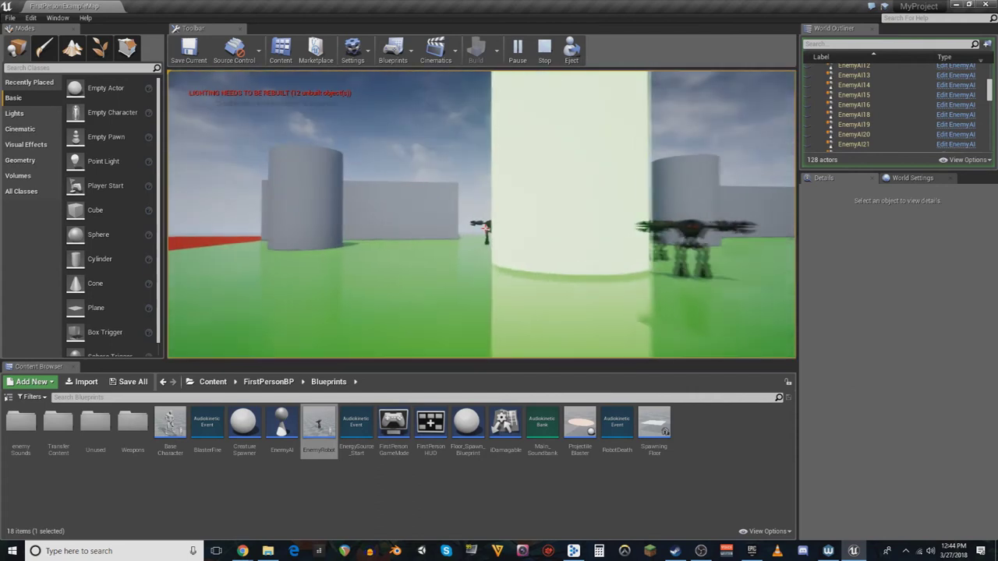
key(w)
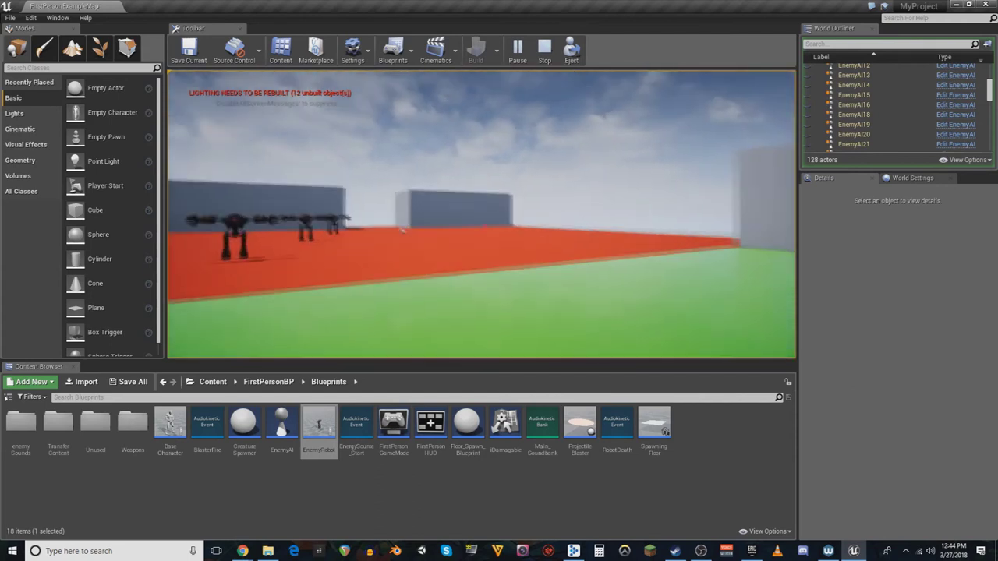
key(w)
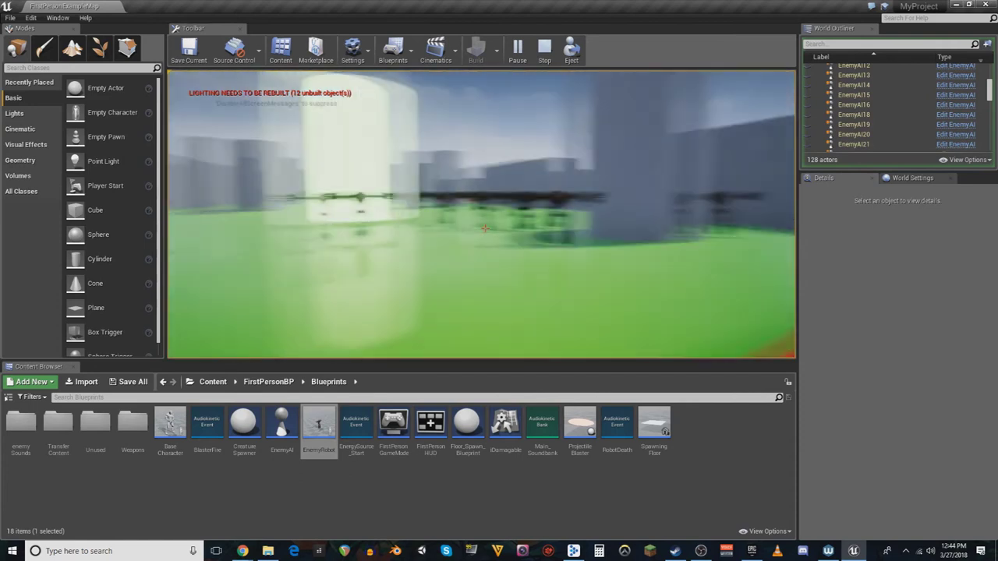
key(s)
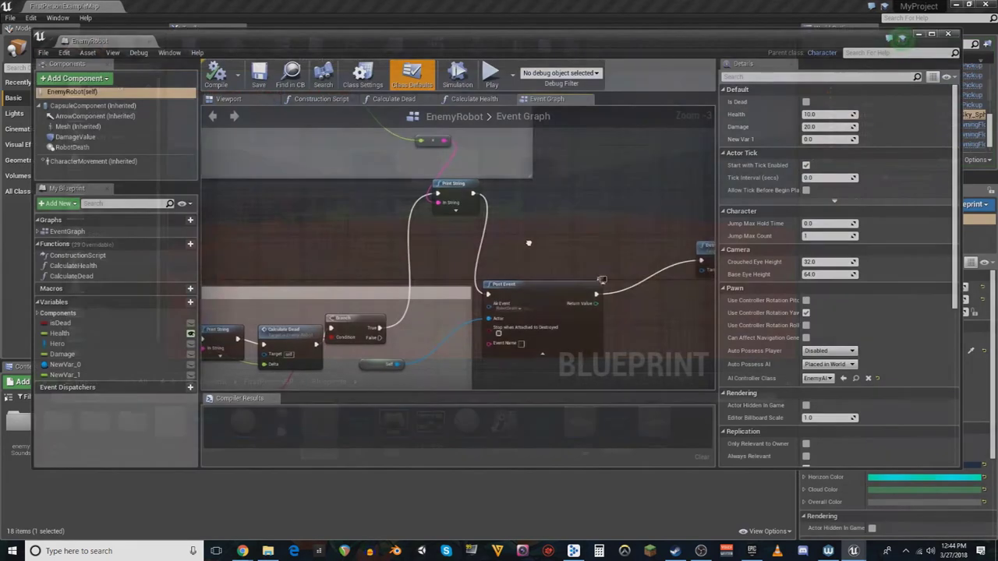
Reposition the Get Player Character, Get Distance To and Print String nodes slightly in the EnemyRobot event graph
right_drag(531, 246, 561, 336)
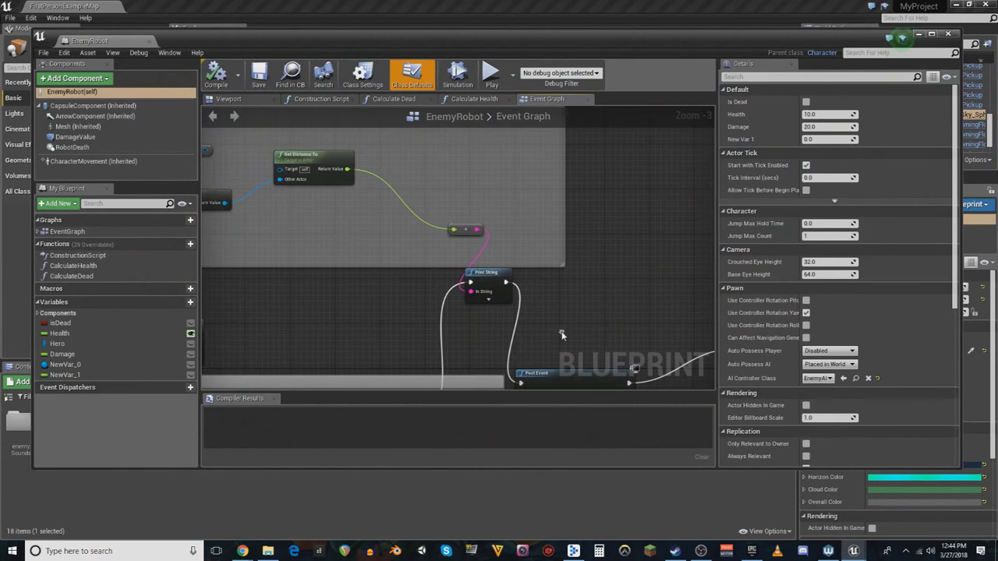
drag(527, 39, 504, 53)
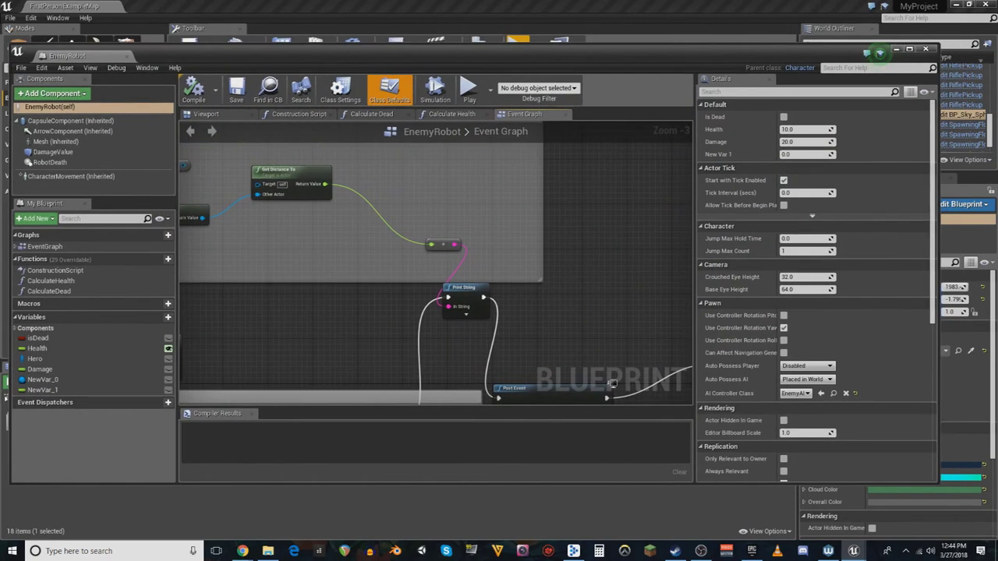
right_drag(282, 312, 365, 311)
drag(241, 206, 241, 195)
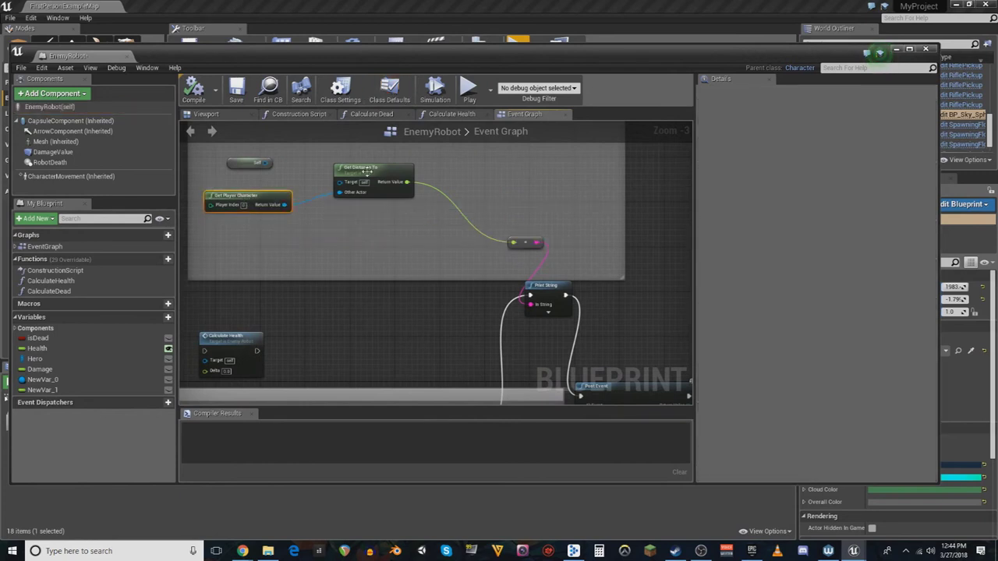
drag(368, 171, 379, 165)
drag(567, 284, 578, 277)
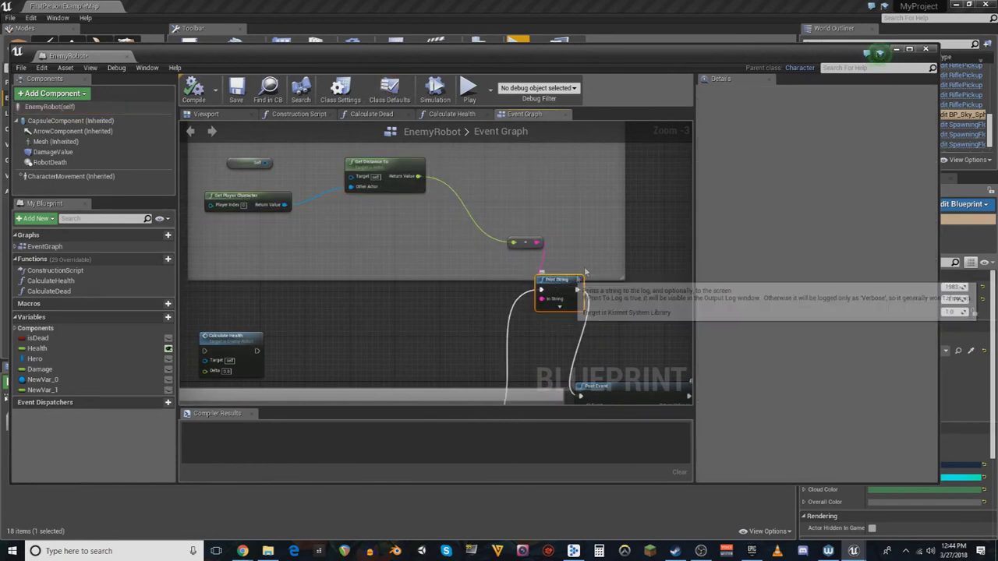
Move the Post Event node up beside Print String and shift the DestroyActor node closer to it
right_drag(640, 287, 537, 222)
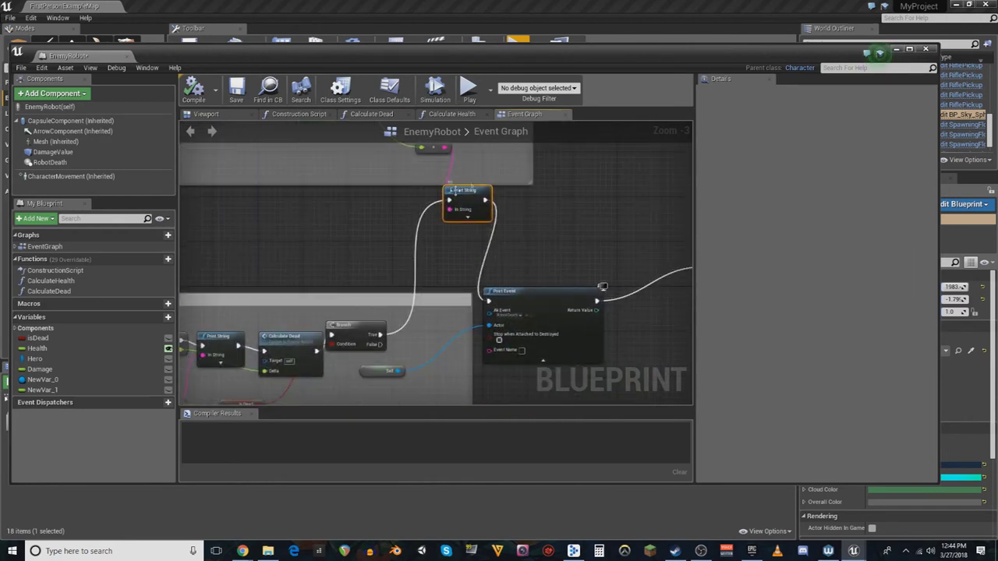
drag(508, 50, 502, 38)
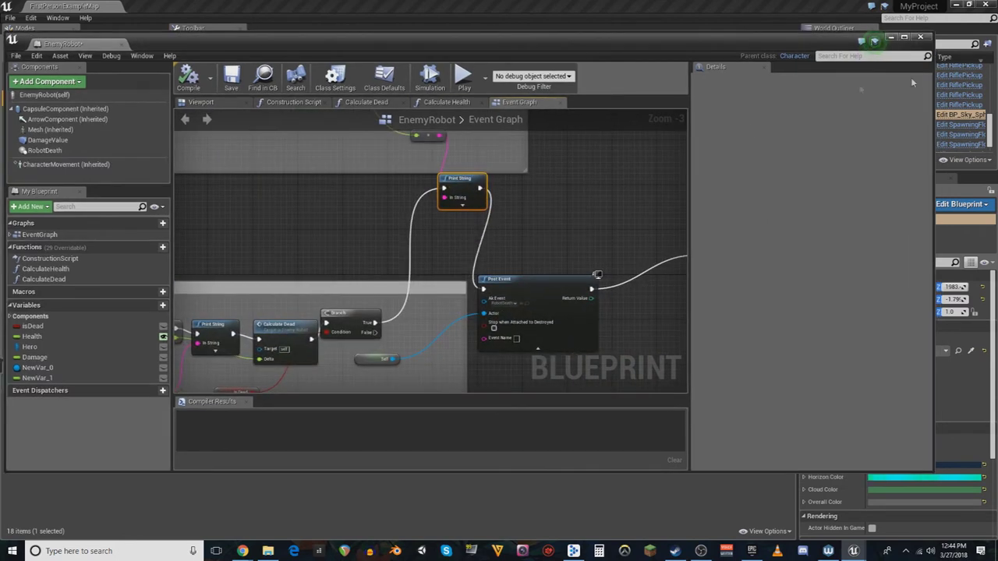
right_drag(590, 231, 563, 212)
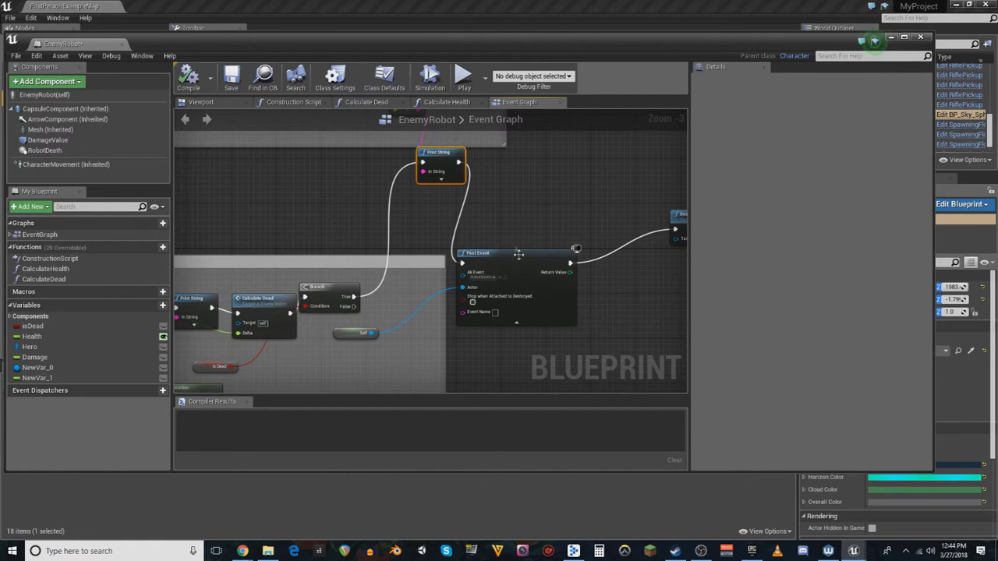
scroll(557, 343, up, 1)
right_drag(284, 352, 291, 310)
right_drag(402, 205, 363, 269)
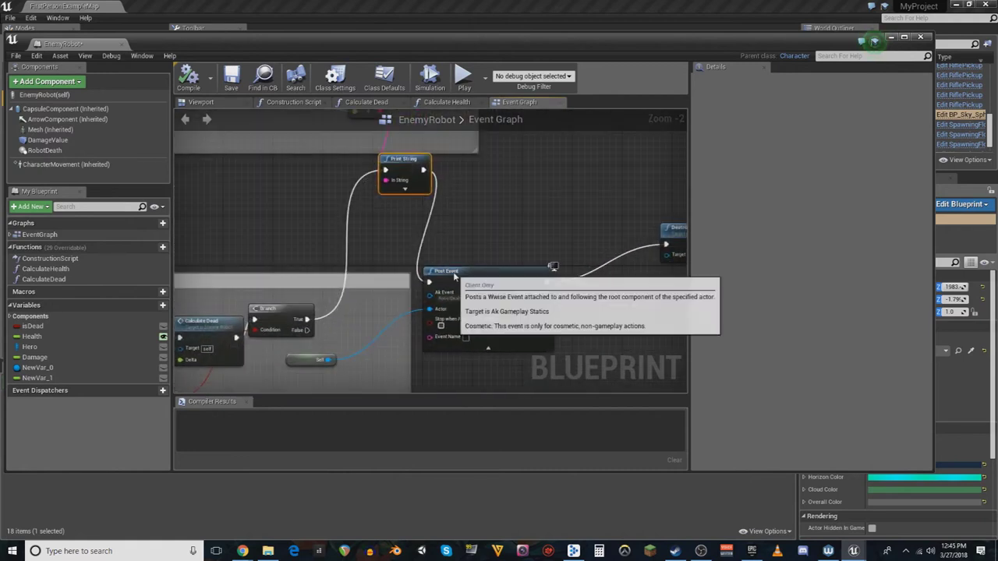
drag(431, 264, 473, 233)
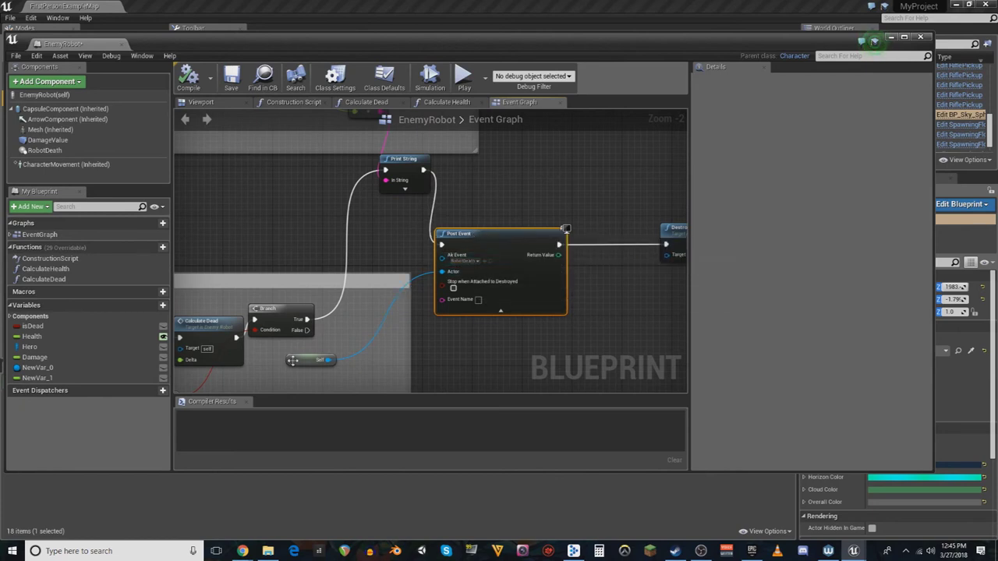
right_drag(501, 235, 404, 224)
drag(591, 220, 564, 227)
Review the node chain from Print String through Post Event to DestroyActor, and close the EnemyRobot blueprint
right_drag(334, 126, 393, 216)
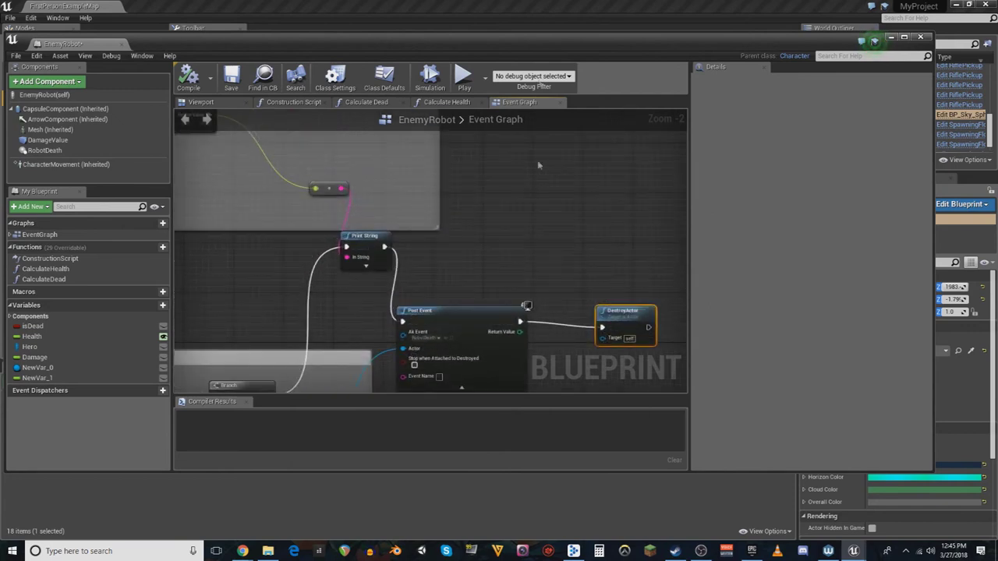
mouse_move(534, 50)
mouse_down()
mouse_move(509, 48)
mouse_move(552, 52)
mouse_up()
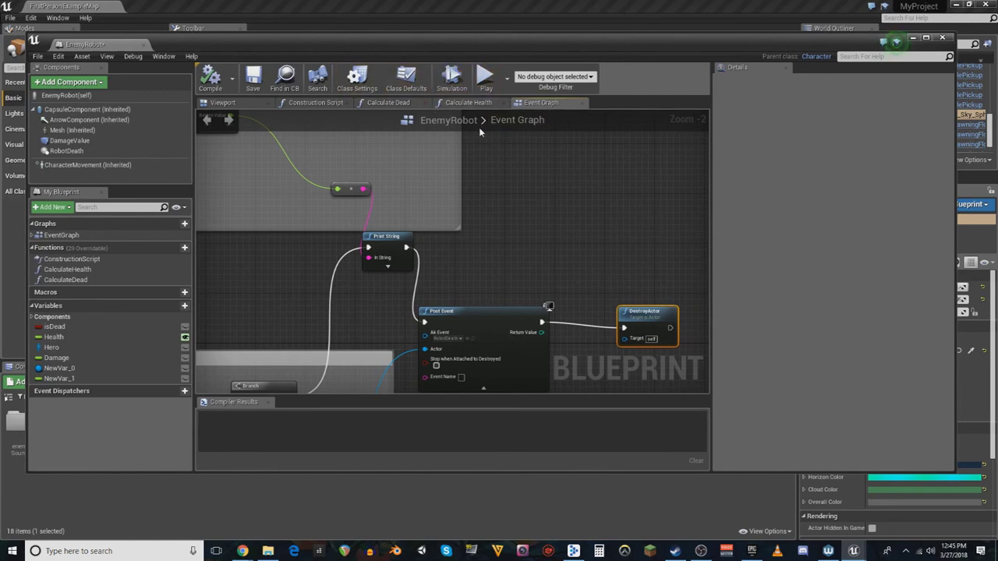
drag(429, 46, 449, 87)
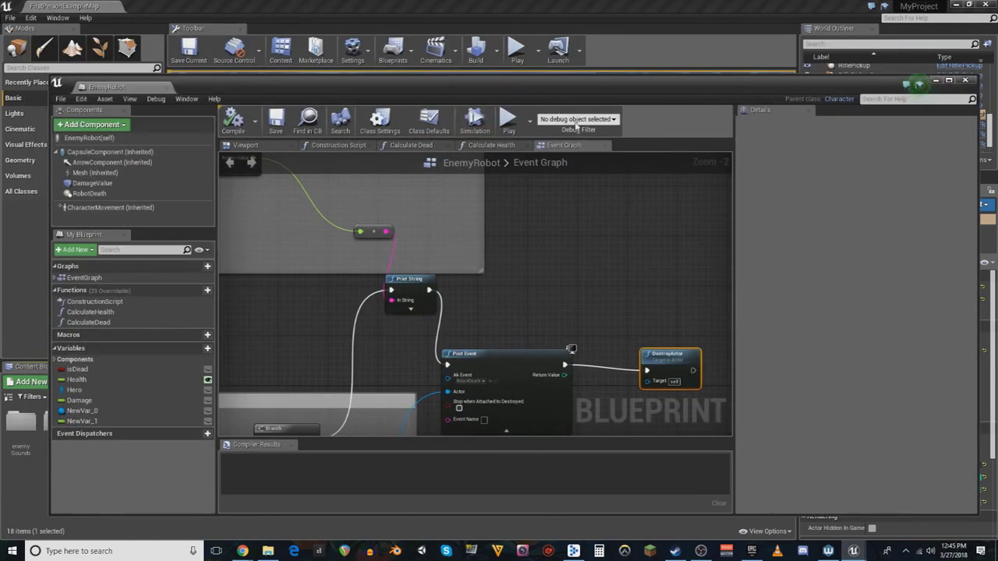
mouse_move(580, 91)
mouse_down()
mouse_move(586, 267)
mouse_move(567, 95)
mouse_up()
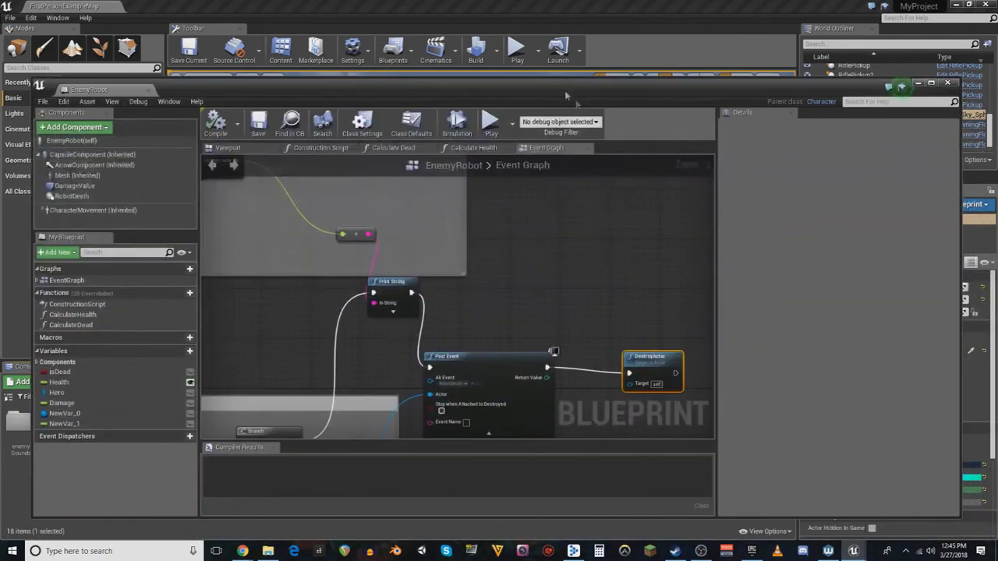
scroll(521, 286, down, 3)
scroll(507, 304, up, 2)
right_drag(505, 306, 550, 258)
drag(577, 88, 552, 90)
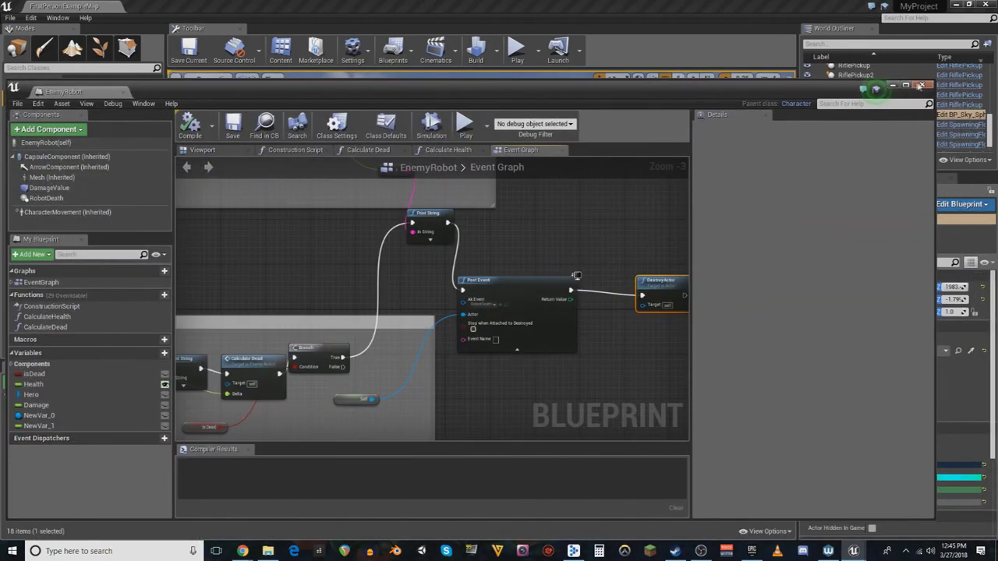
click(923, 85)
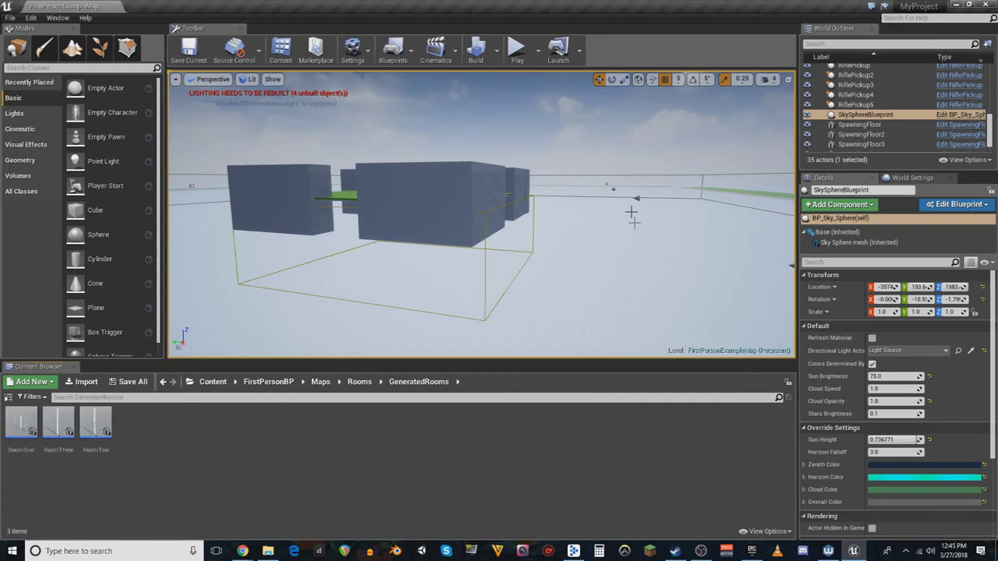
Open the RoomOne blueprint from the GeneratedRooms folder and select the glowing Cylinder component in its viewport
scroll(714, 206, down, 2)
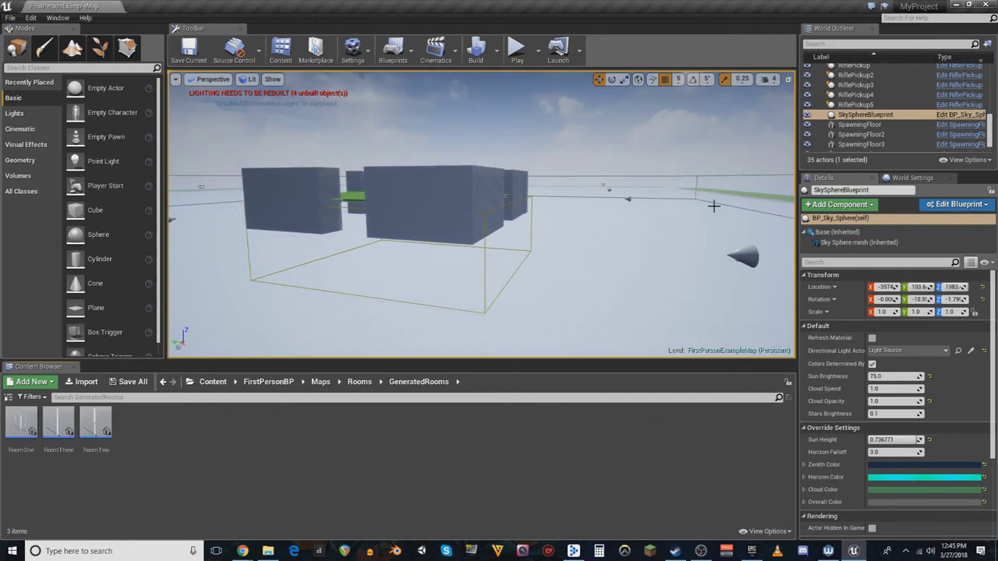
click(744, 256)
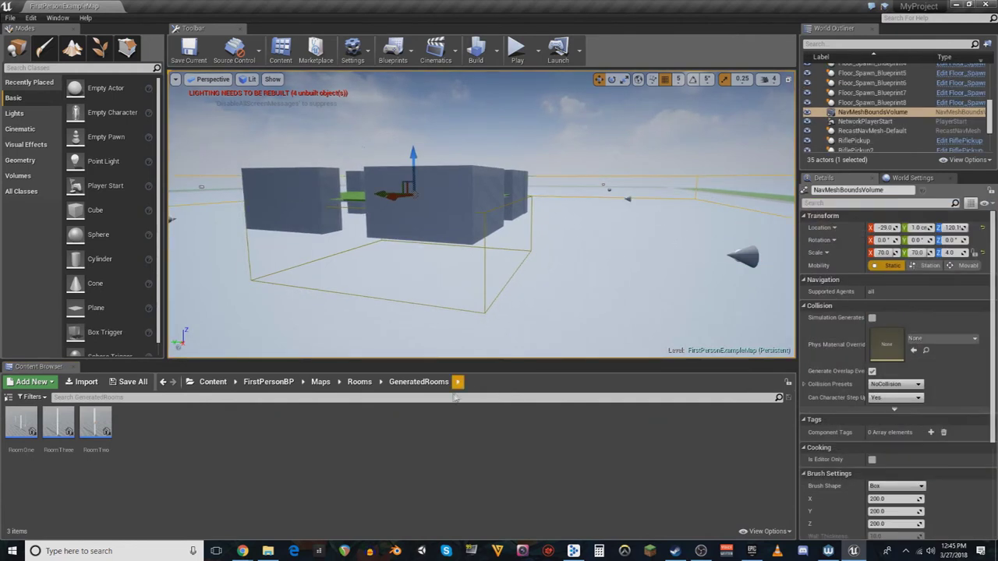
double_click(21, 424)
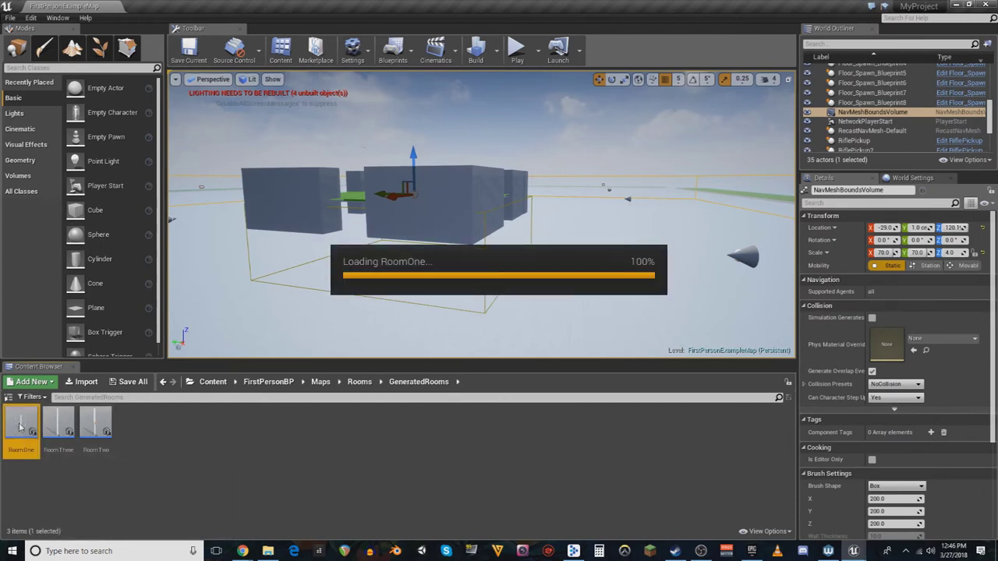
click(205, 150)
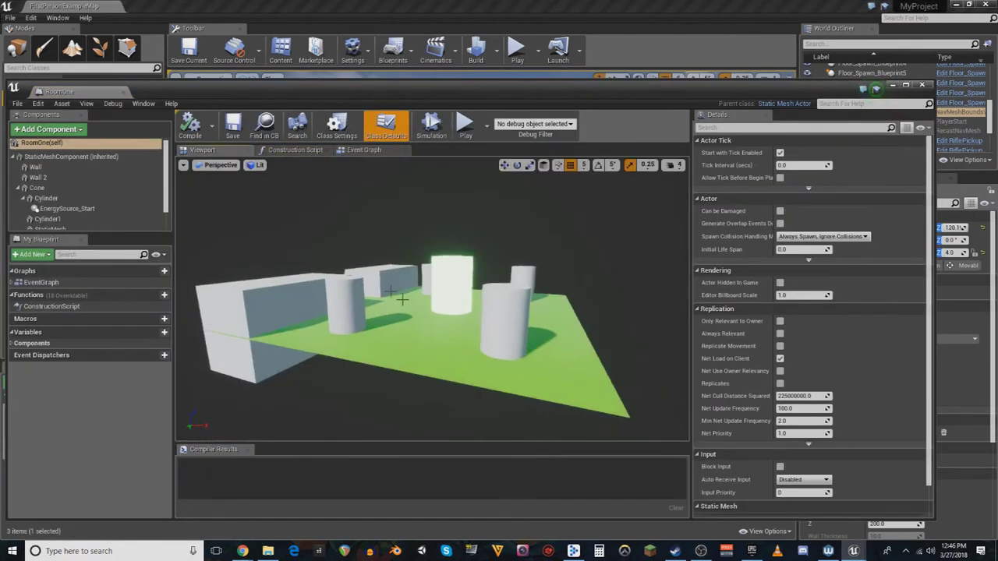
drag(508, 339, 382, 312)
right_drag(474, 303, 374, 303)
click(475, 302)
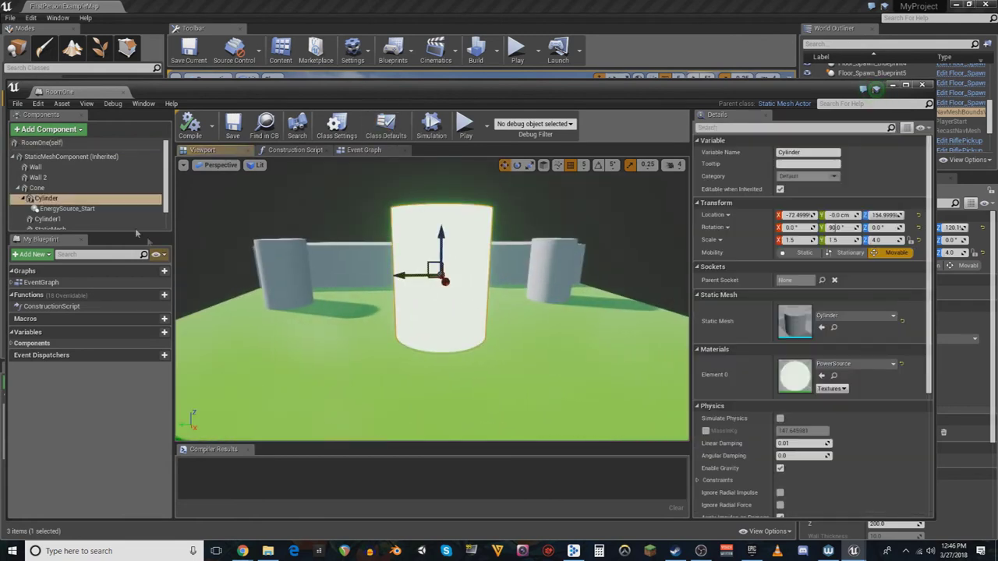
Select the EnergySource_Start component under Cylinder and inspect its Ak settings and attenuation sphere around the whole room
click(67, 209)
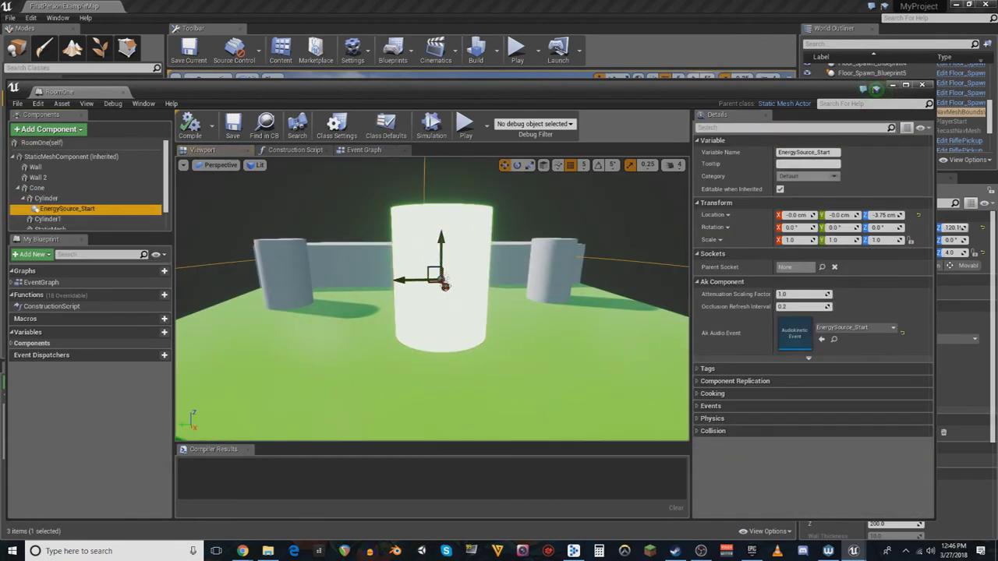
click(64, 209)
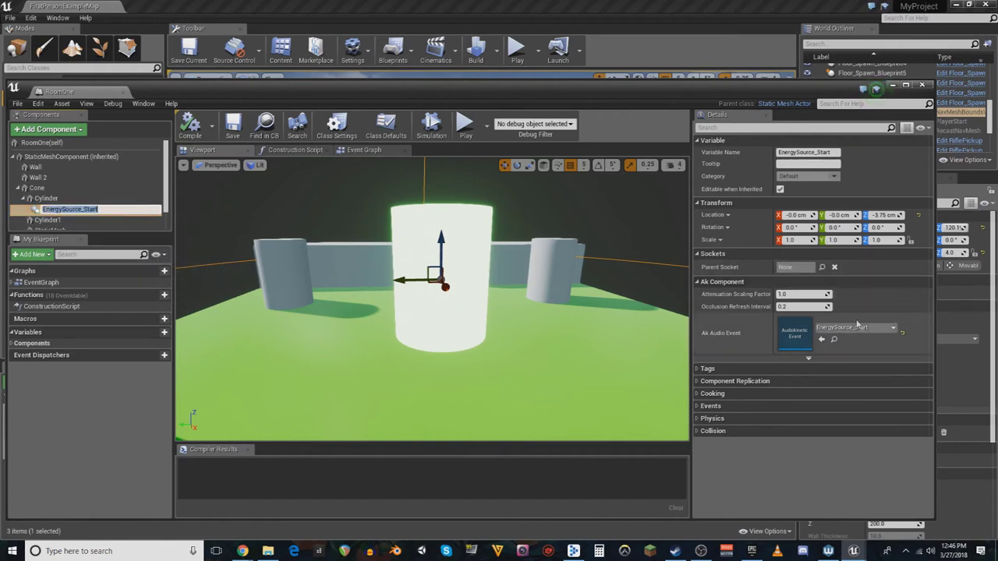
click(793, 295)
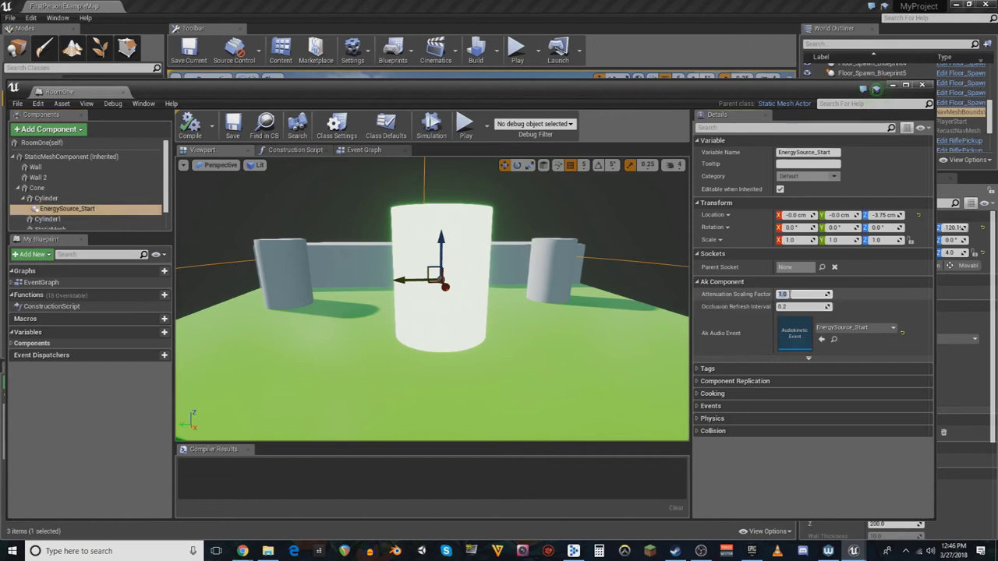
scroll(463, 318, down, 10)
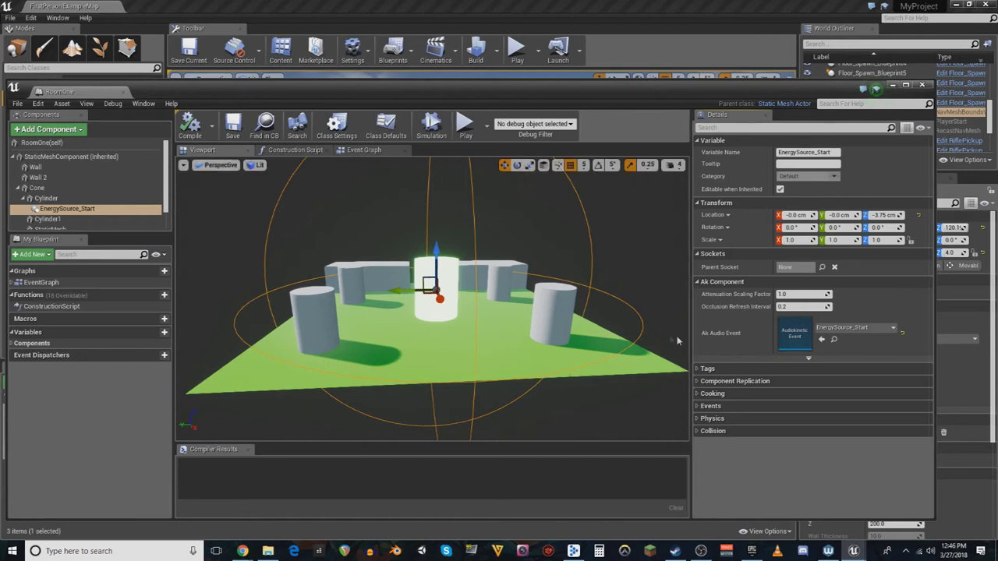
Switch to the Wwise Attenuation Editor and compare the AmbiantObjectsDistance curve and max distance with the sphere, moving its window aside
key(alt+Tab)
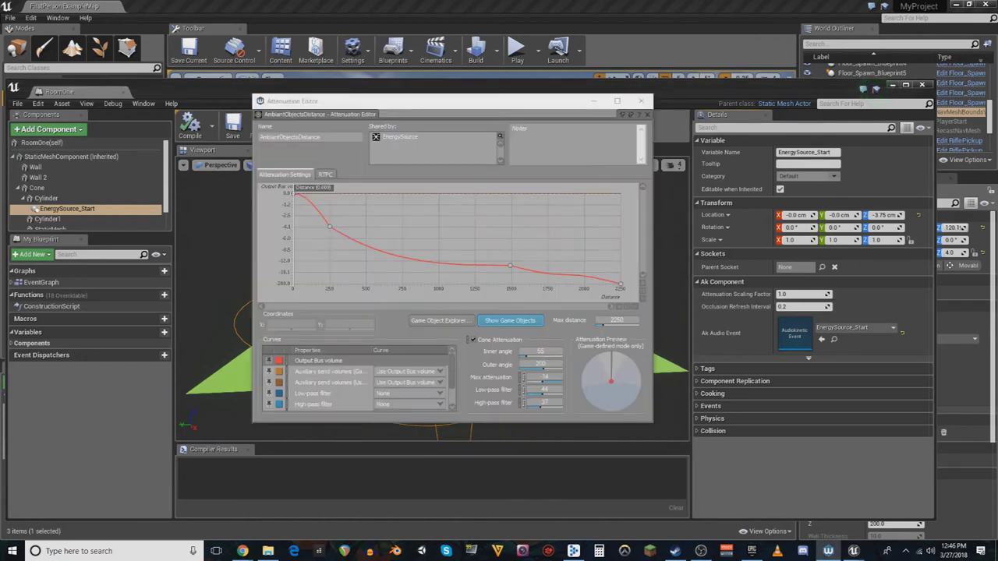
drag(461, 105, 361, 96)
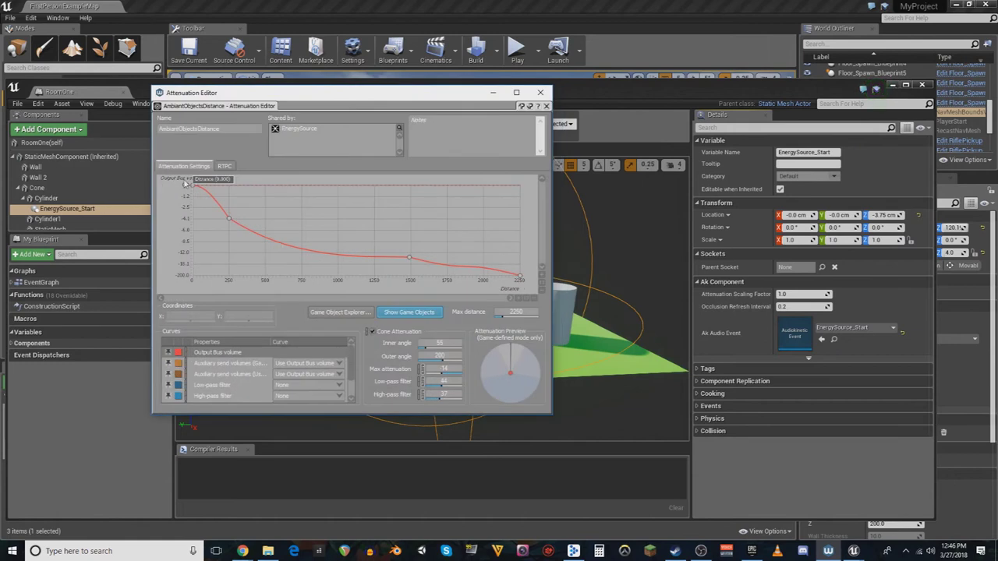
drag(426, 95, 273, 187)
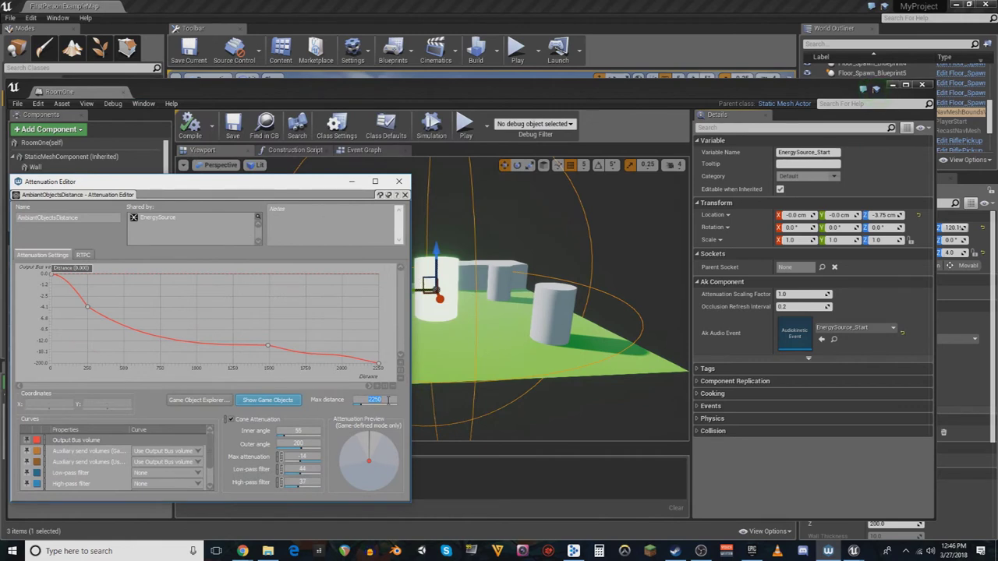
drag(264, 185, 997, 177)
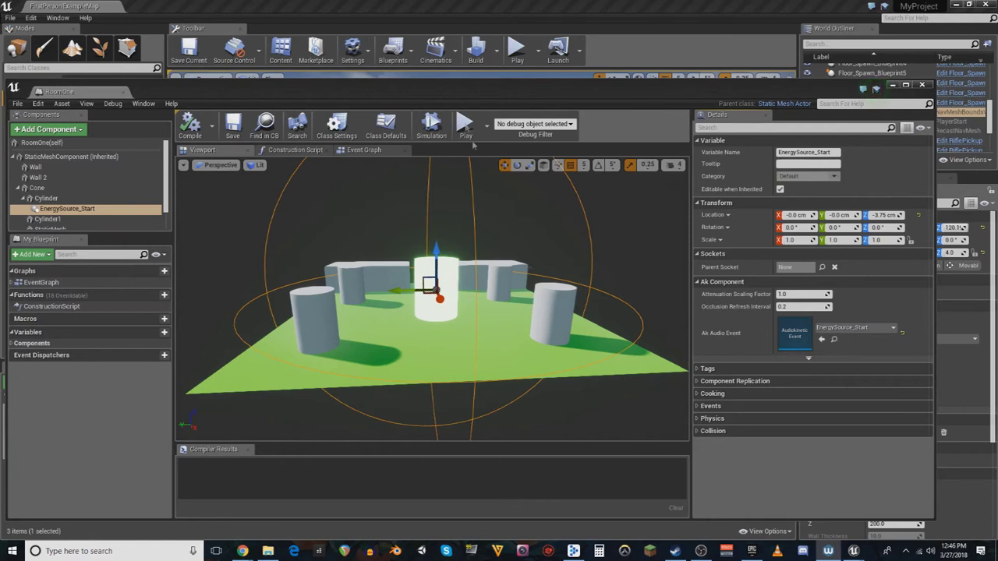
Reposition the RoomOne blueprint window and close it
drag(471, 91, 508, 66)
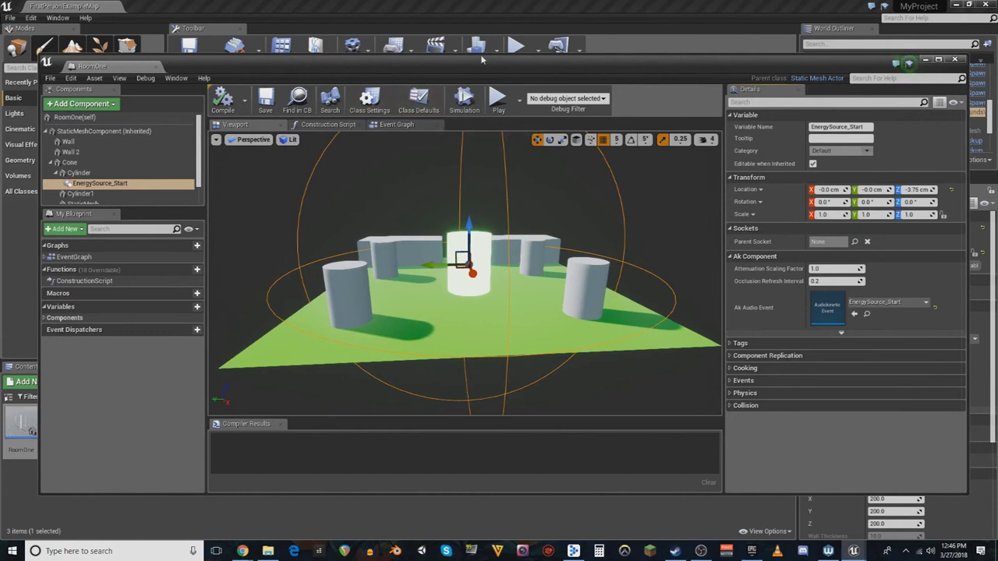
drag(481, 59, 466, 65)
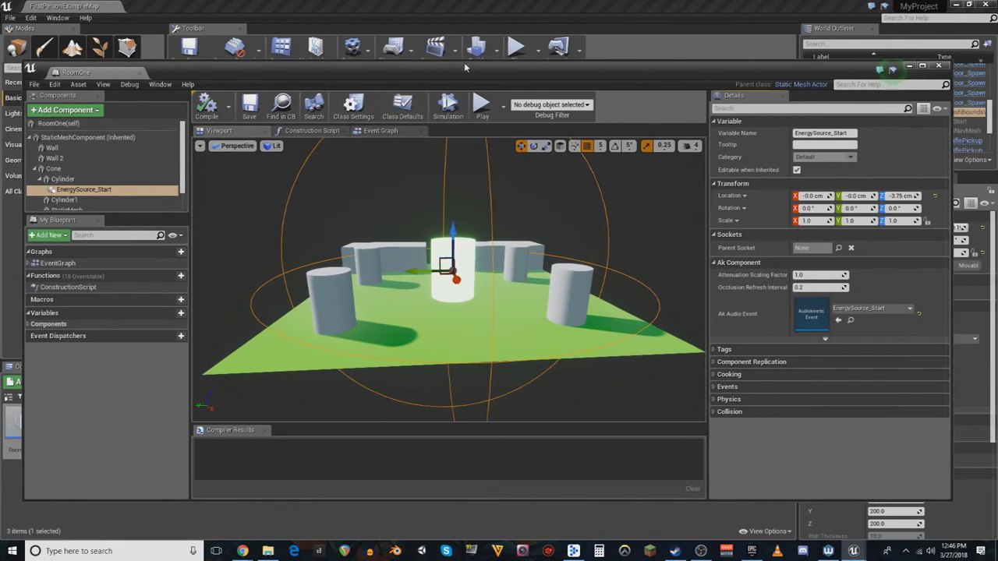
click(939, 67)
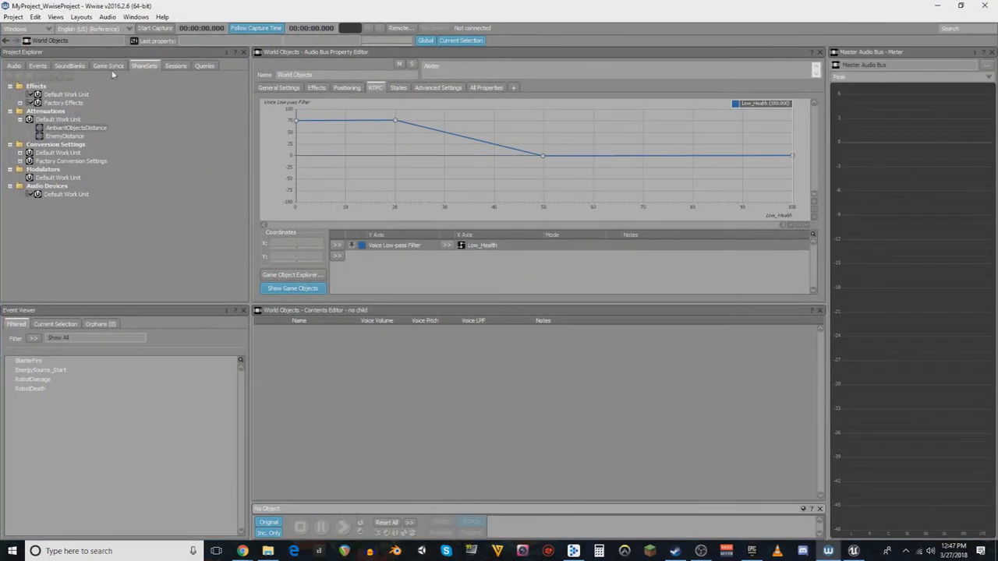
Inspect the Low_Health game parameter in Wwise and the World Objects bus's Voice Low-pass Filter RTPC driven by it
click(116, 73)
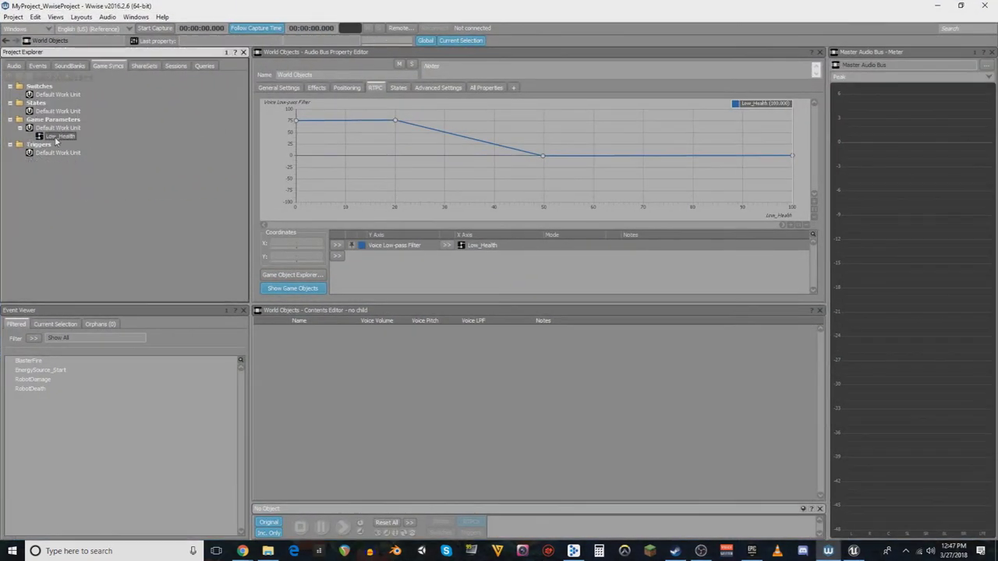
click(56, 138)
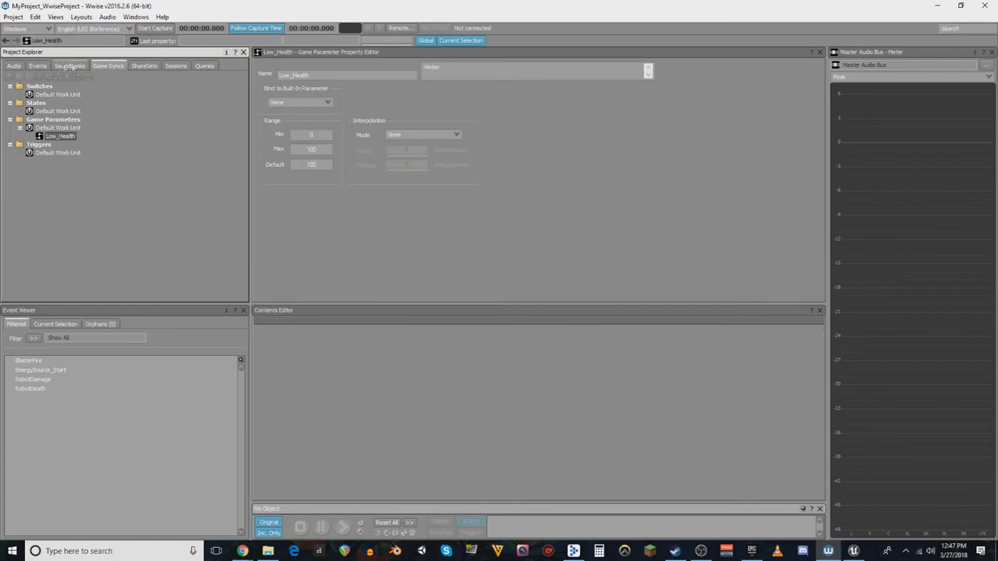
click(19, 67)
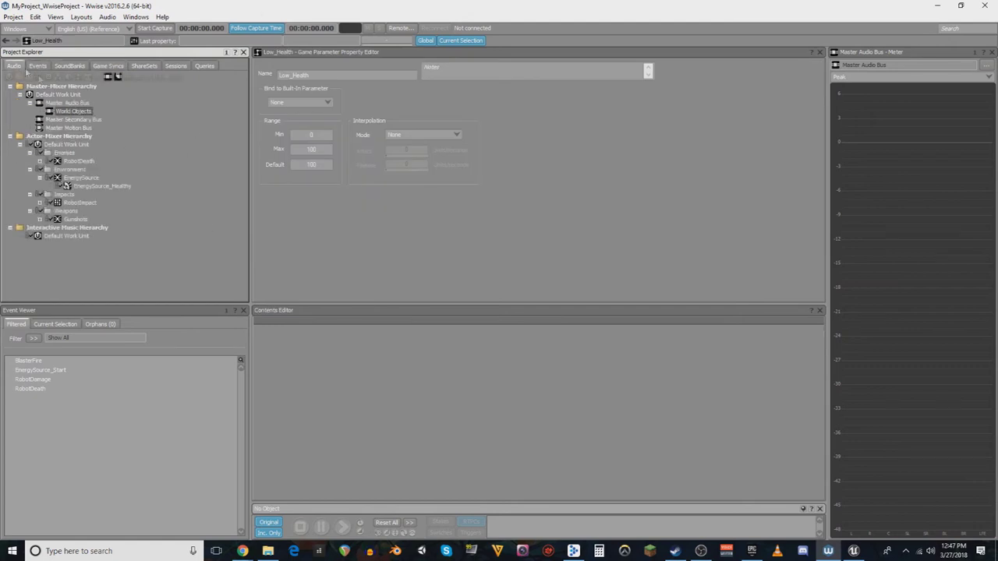
click(72, 111)
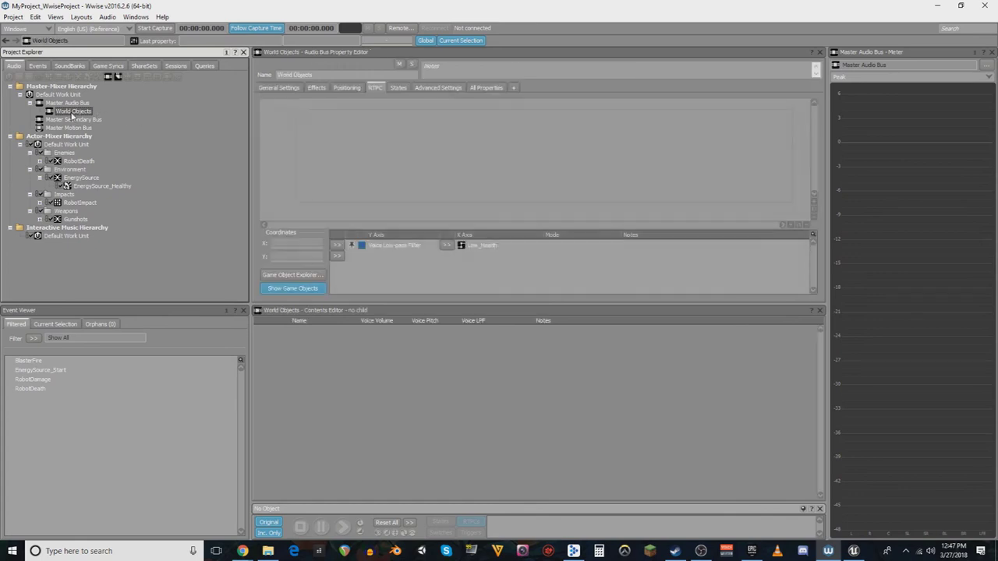
click(399, 247)
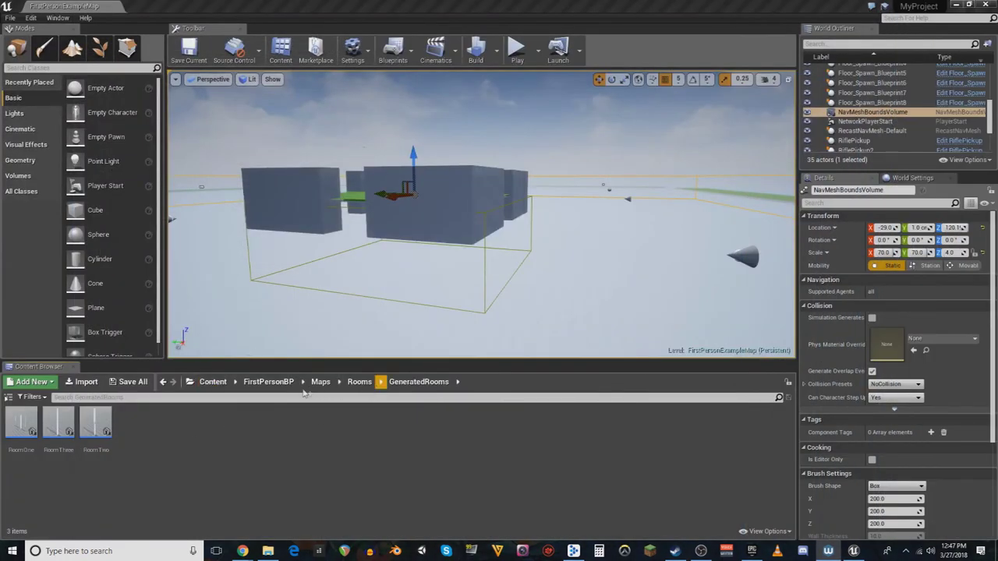
Open the BaseCharacter blueprint from the FirstPersonBP Blueprints folder and examine the blaster attachment chain leading to Set RTPCValue
click(266, 382)
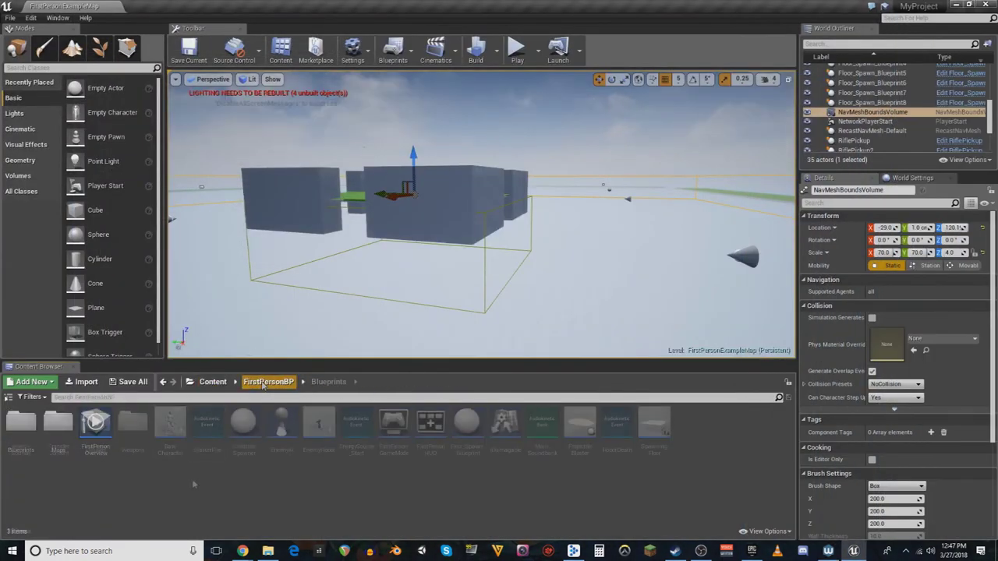
double_click(177, 425)
scroll(422, 286, down, 1)
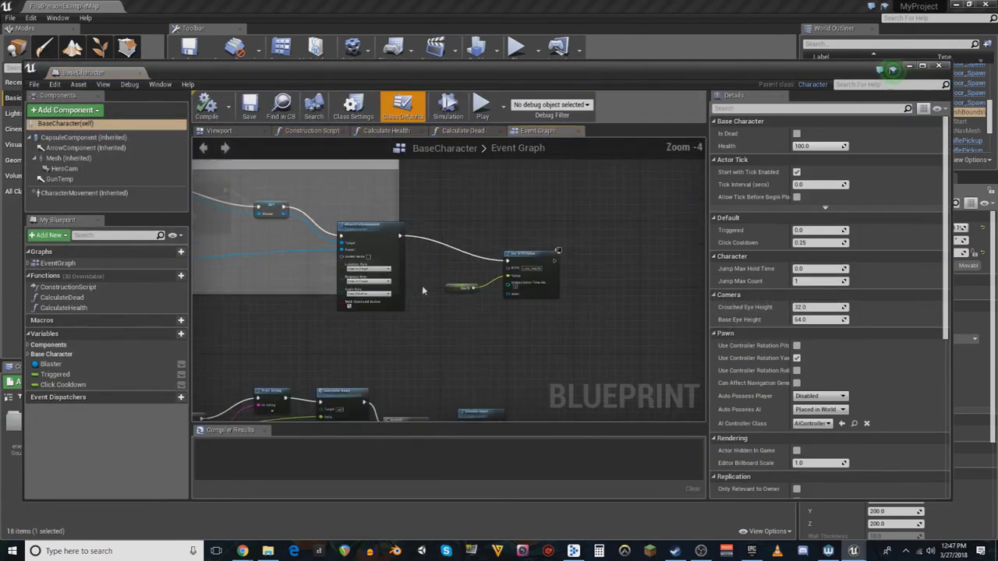
scroll(390, 302, down, 1)
scroll(300, 307, up, 1)
right_drag(302, 311, 482, 367)
scroll(647, 272, up, 2)
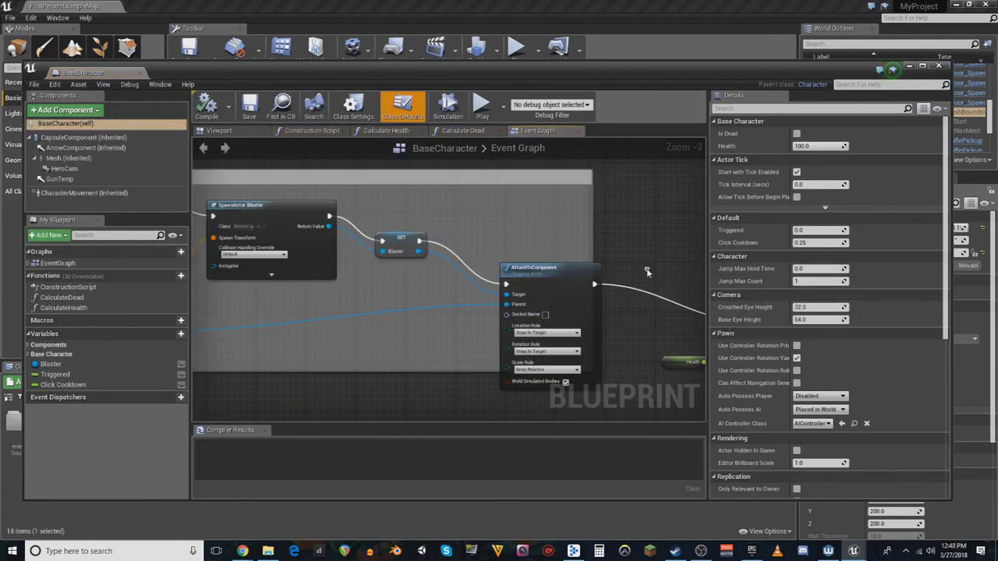
scroll(406, 204, down, 3)
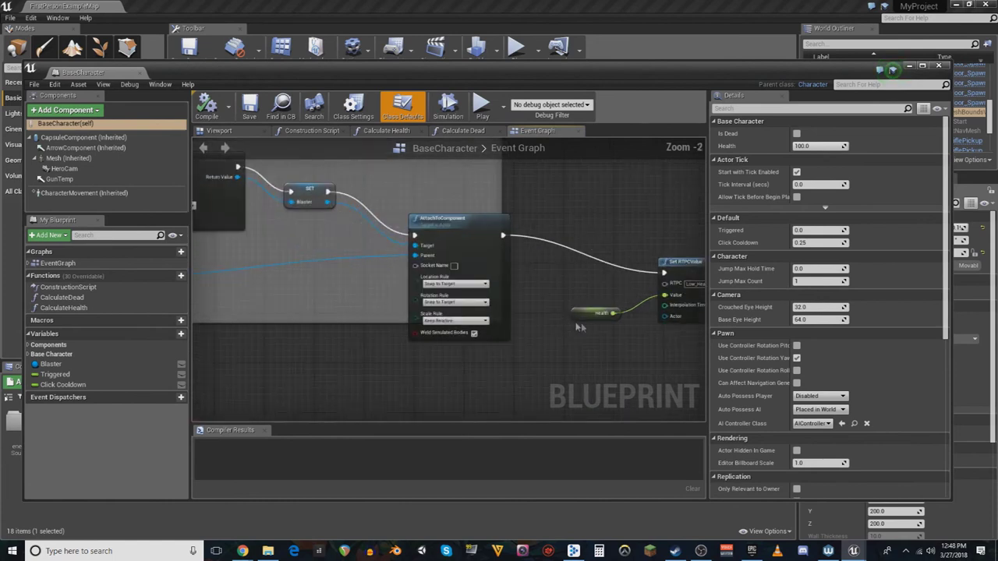
scroll(413, 371, up, 3)
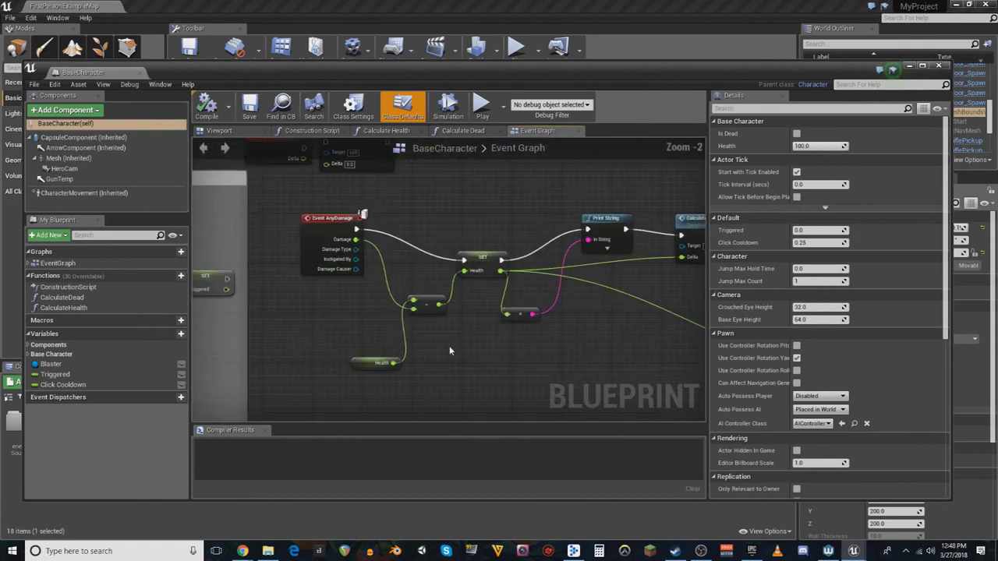
Trace the damage logic from Event AnyDamage through Set Health, Print String and Calculate Dead to the Is Dead branch
right_drag(584, 357, 417, 346)
right_drag(144, 207, 261, 249)
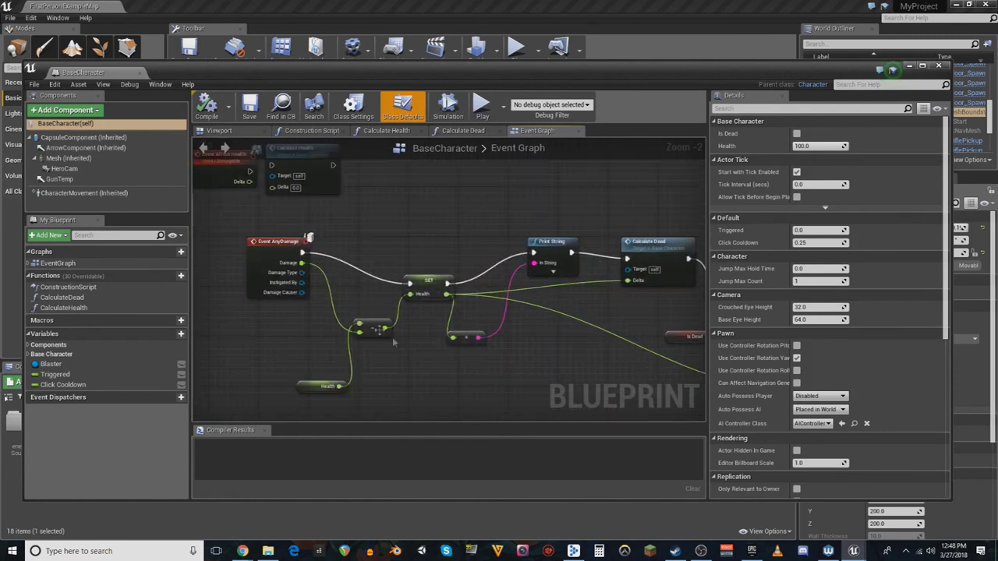
click(263, 245)
right_drag(359, 241, 348, 218)
click(401, 337)
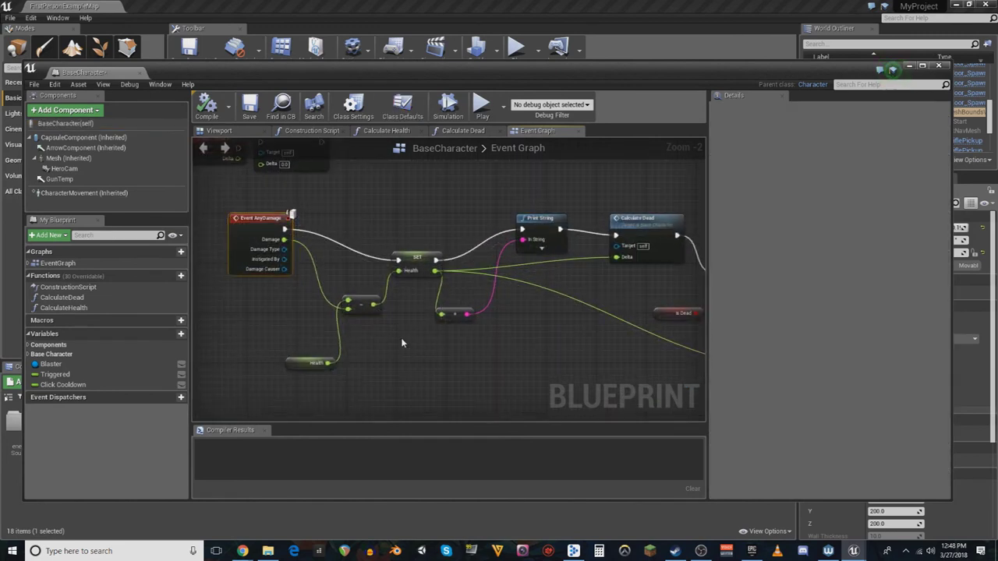
right_drag(494, 308, 401, 298)
right_drag(575, 309, 434, 259)
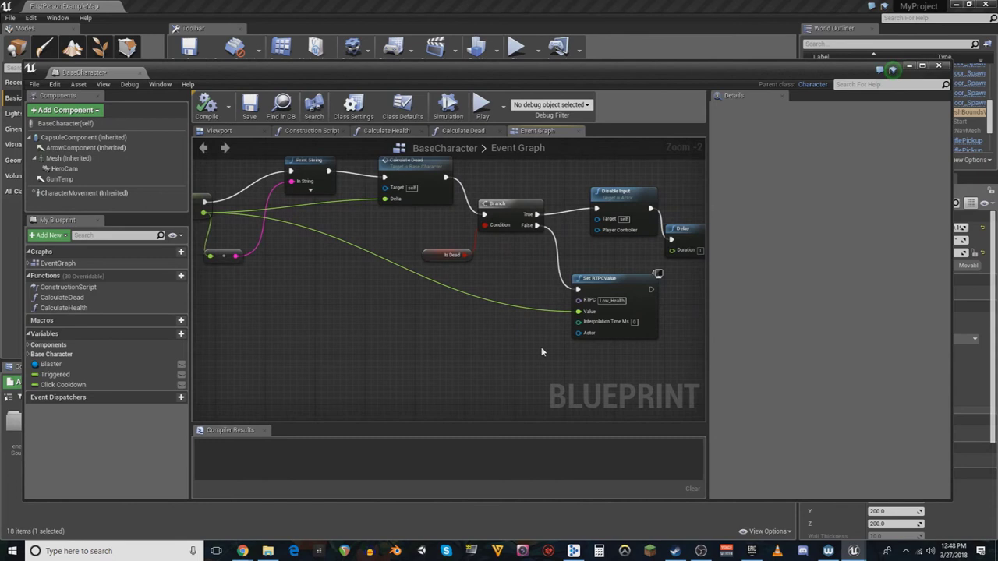
right_drag(375, 273, 349, 317)
click(394, 208)
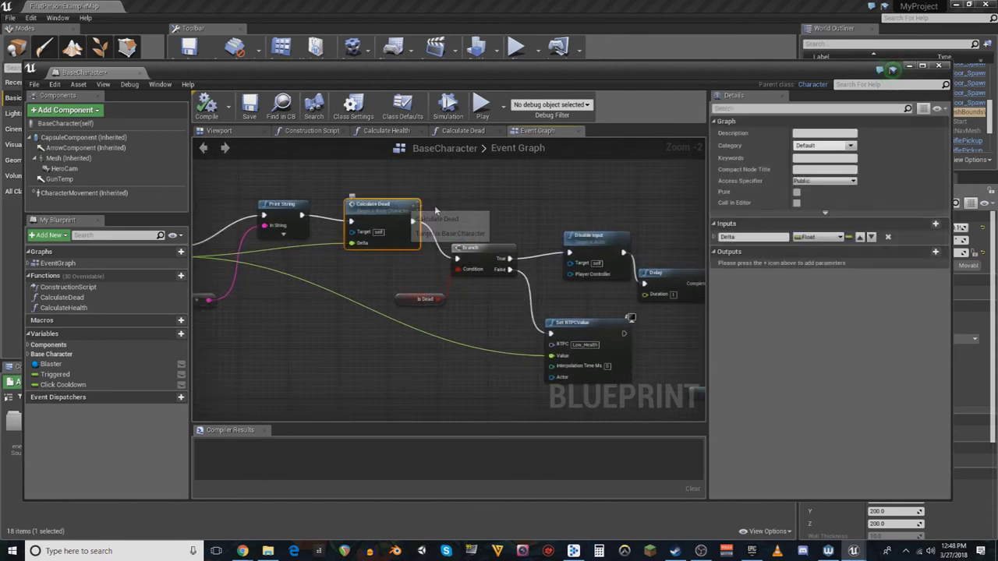
click(466, 205)
right_drag(466, 206, 443, 194)
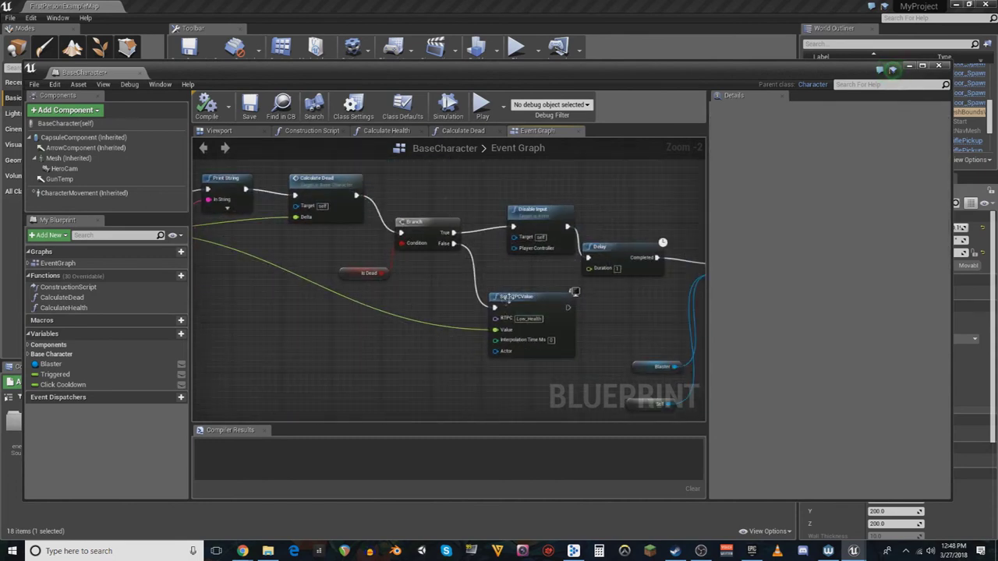
Shift the Low_Health Set RTPCValue node on the branch's False output slightly and review its connections
right_drag(503, 299, 474, 284)
click(474, 284)
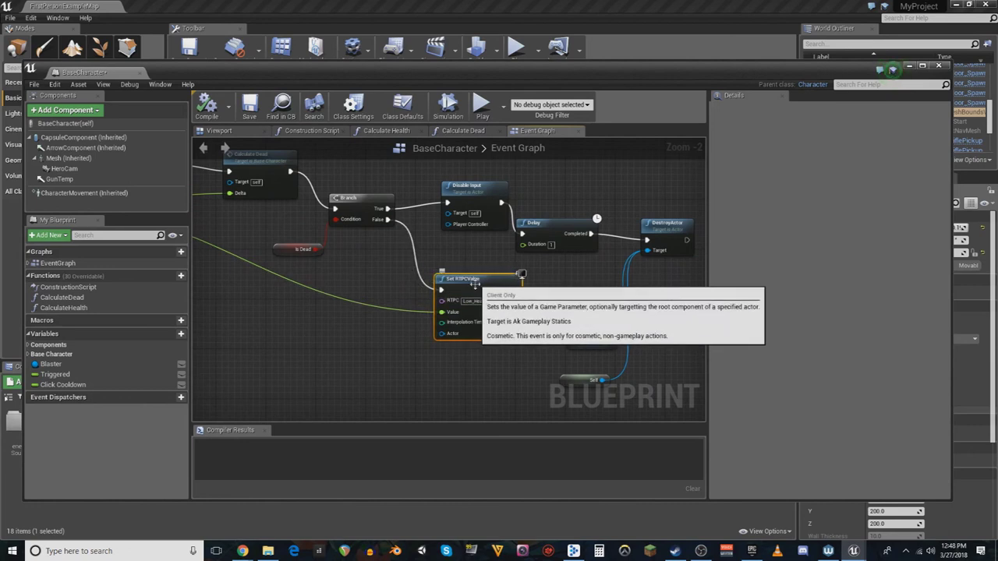
drag(474, 284, 466, 277)
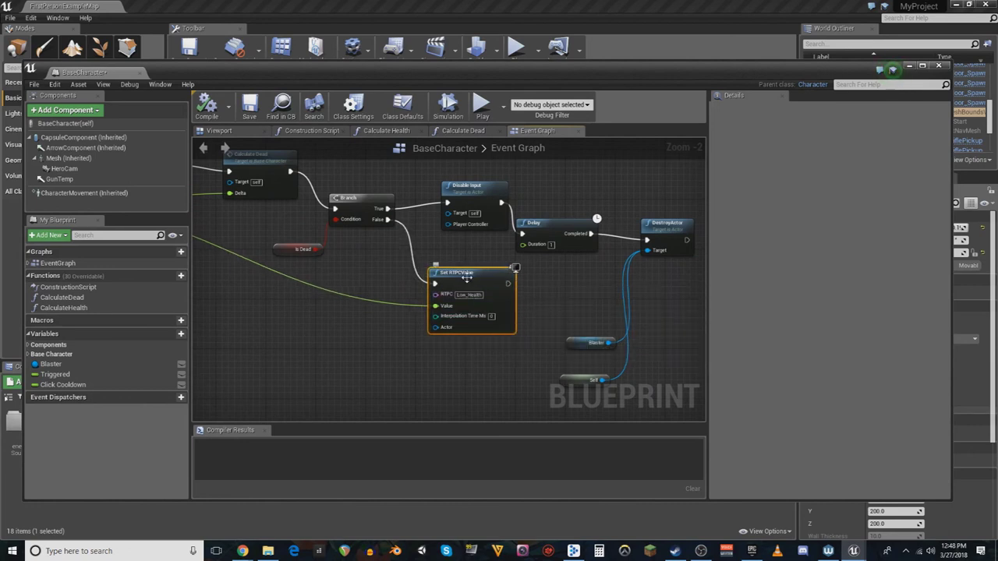
right_drag(342, 306, 404, 311)
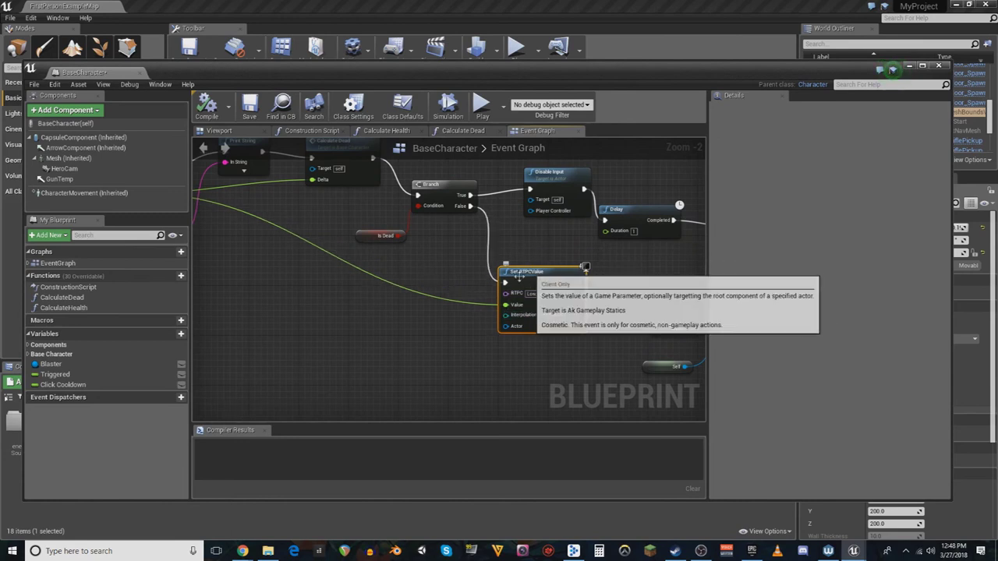
right_drag(455, 318, 490, 359)
Reposition the Event AnyDamage, Set Health and Health getter nodes slightly, and review the subtraction feeding Set Health
right_drag(387, 308, 605, 332)
right_drag(364, 328, 457, 345)
drag(333, 207, 314, 206)
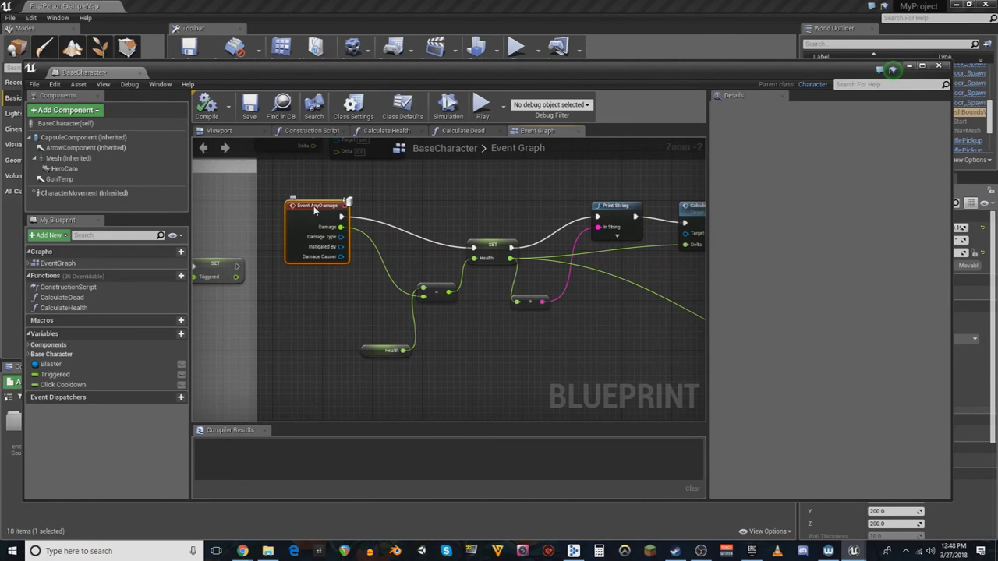
right_drag(313, 206, 264, 183)
drag(443, 225, 431, 211)
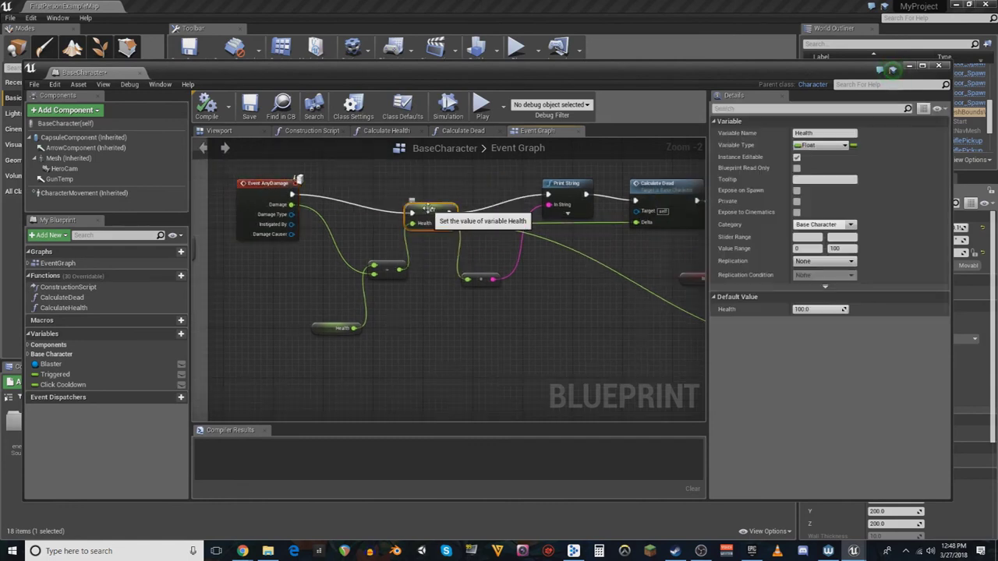
drag(343, 328, 326, 334)
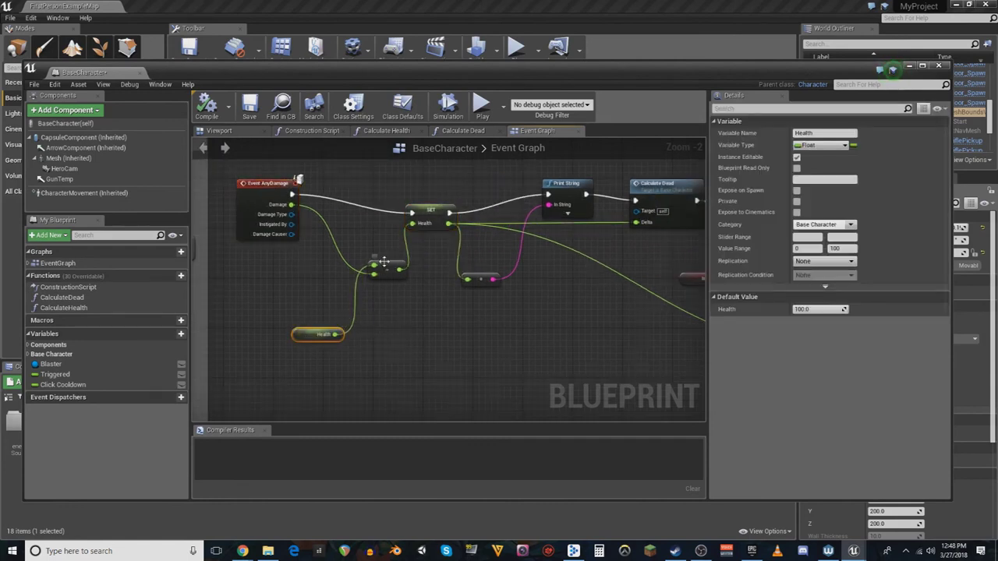
click(383, 263)
right_drag(479, 278, 401, 322)
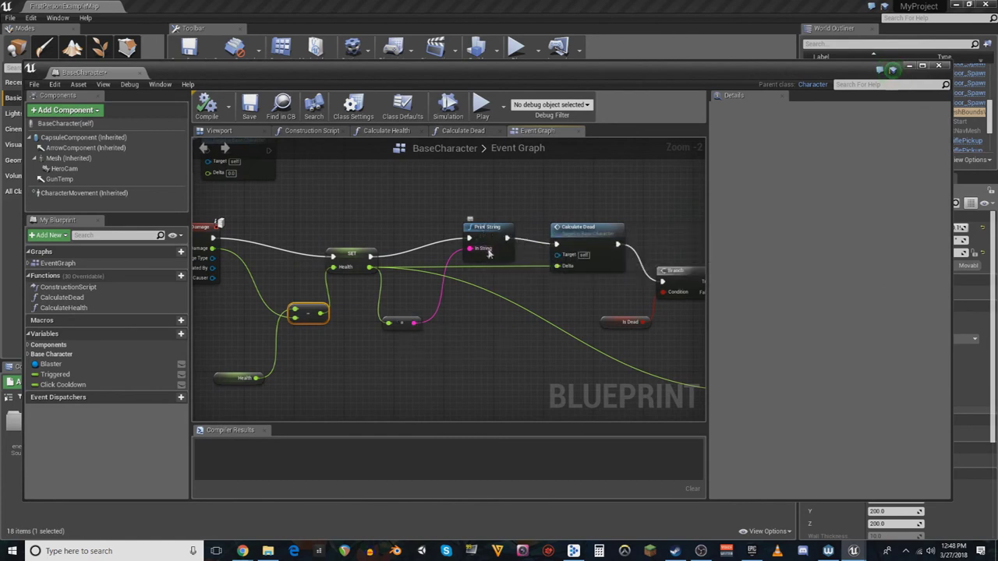
drag(460, 73, 527, 267)
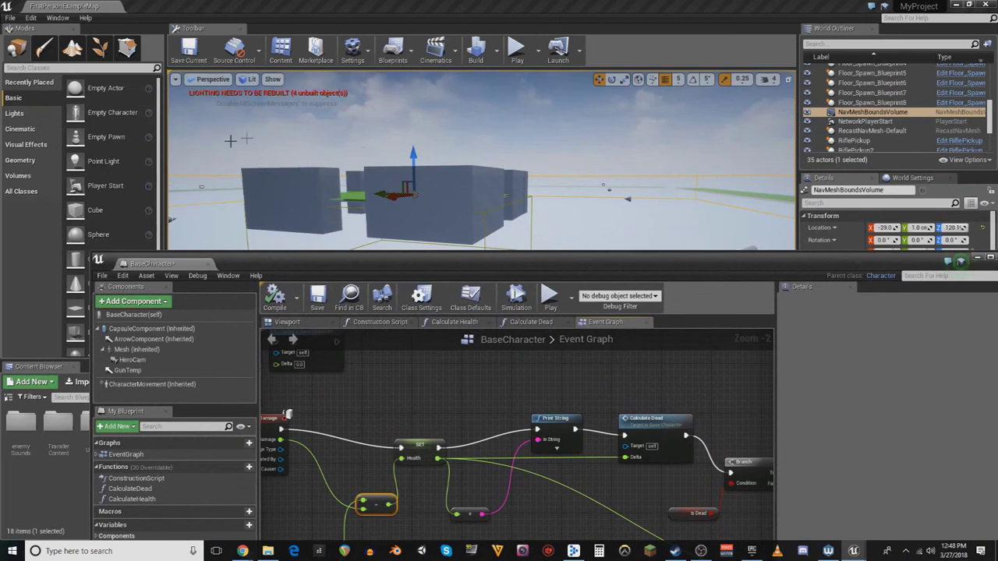
drag(592, 273, 501, 77)
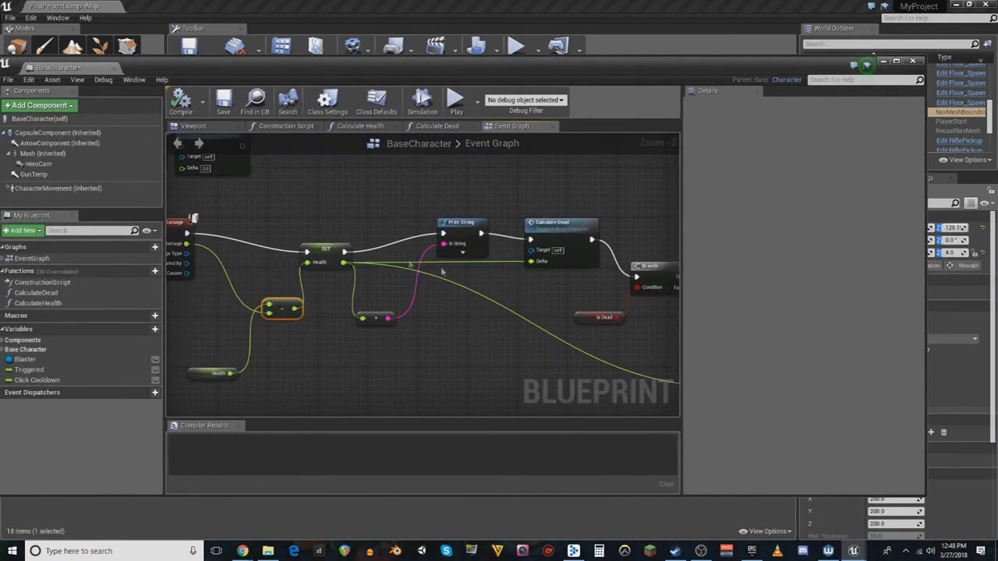
Inspect the Calculate Dead function's health check and Is Dead outputs, and return to the Event Graph
right_drag(550, 244, 461, 234)
click(461, 224)
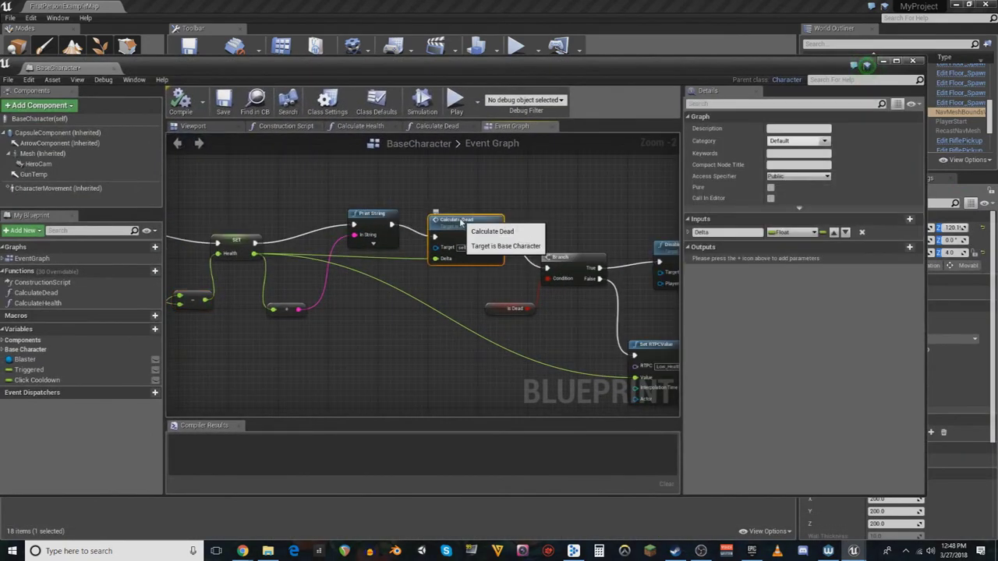
click(437, 126)
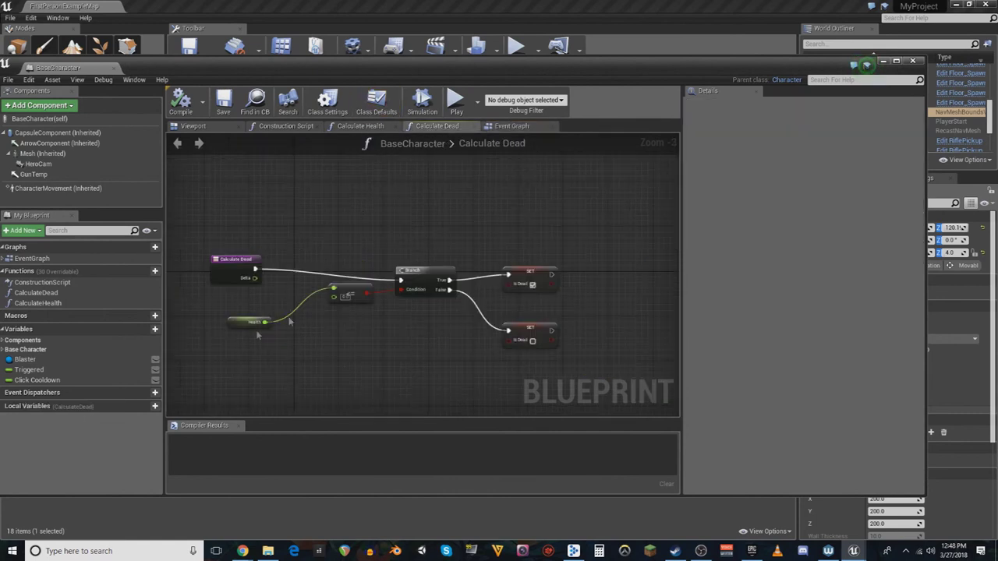
click(513, 127)
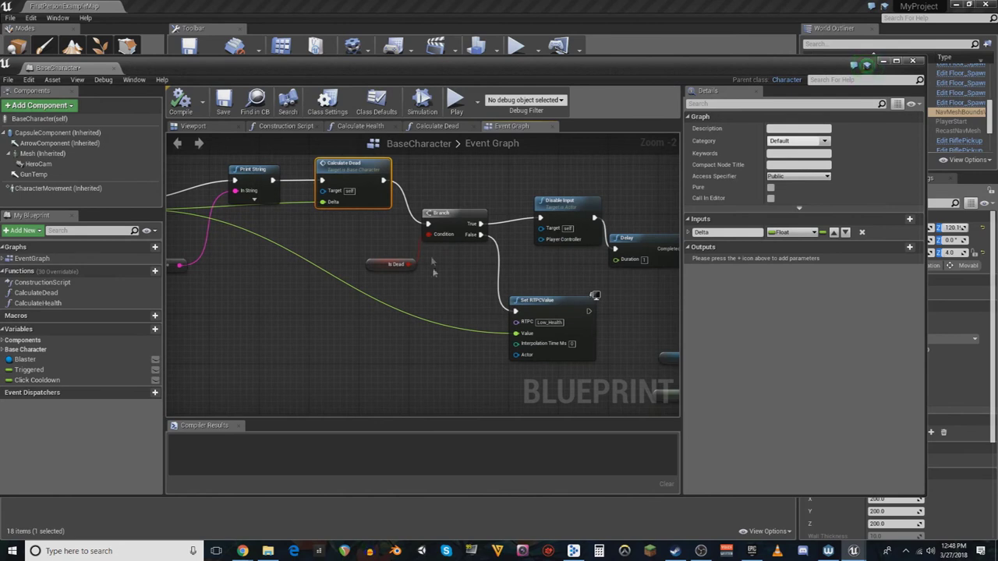
Shift the Disable Input node and the Low_Health Set RTPCValue node slightly and review both branch outputs
right_drag(461, 298, 412, 268)
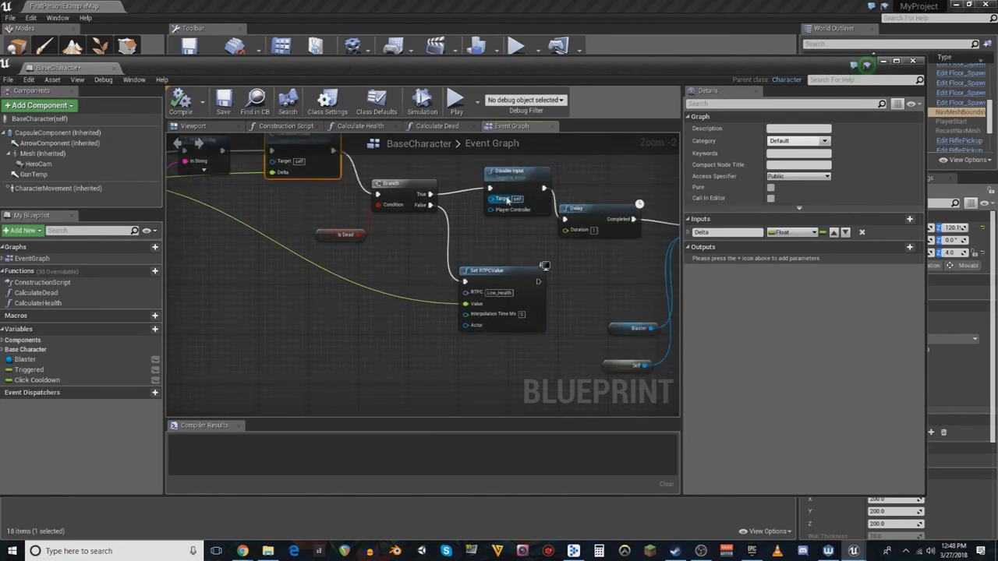
right_drag(481, 237, 441, 252)
drag(484, 198, 471, 185)
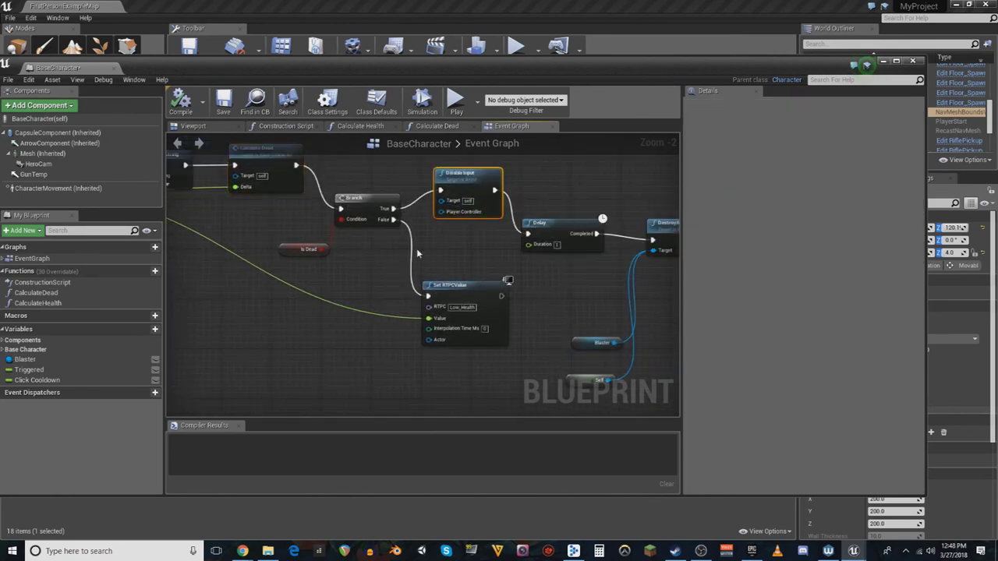
right_drag(416, 249, 451, 248)
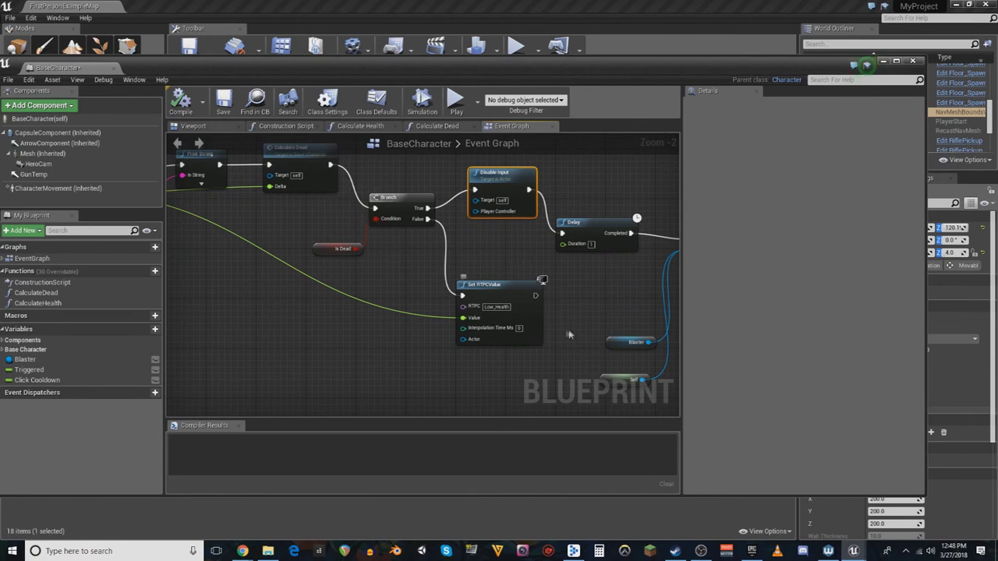
right_drag(568, 335, 513, 305)
drag(440, 257, 462, 239)
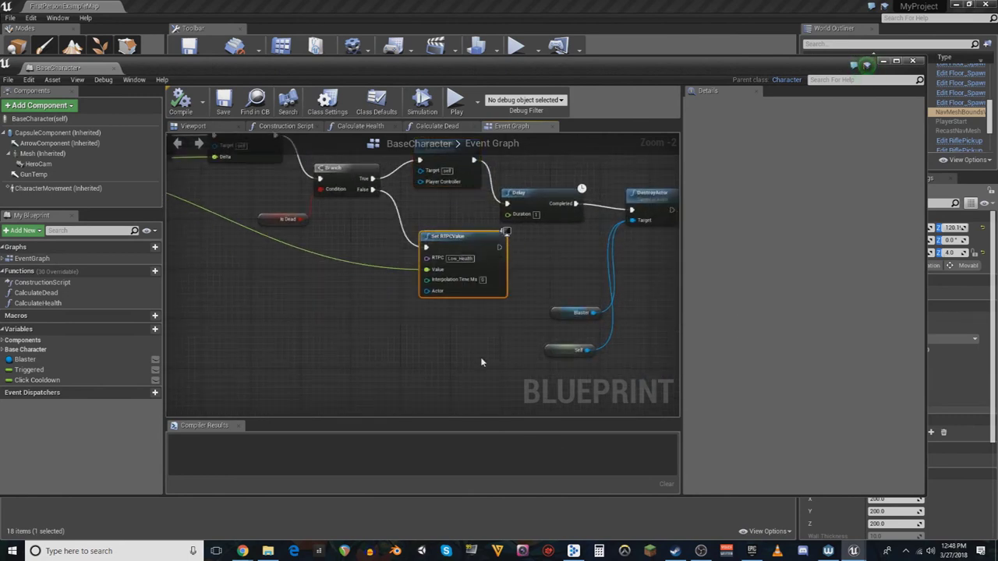
right_drag(439, 298, 456, 346)
Play-test the level by moving out of the starting room and firing at the flying robots, and end the session
drag(617, 68, 616, 84)
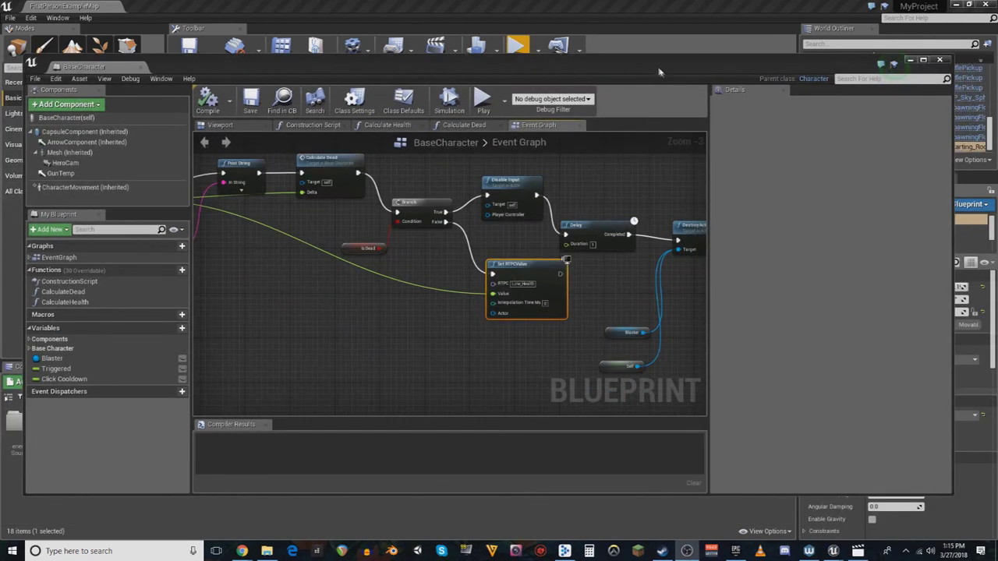
click(657, 70)
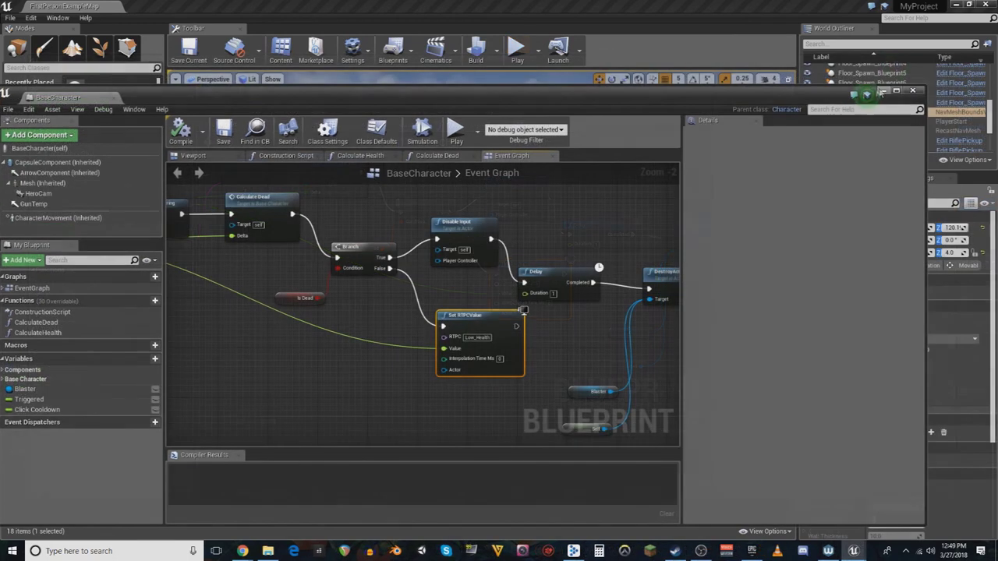
click(883, 90)
click(517, 48)
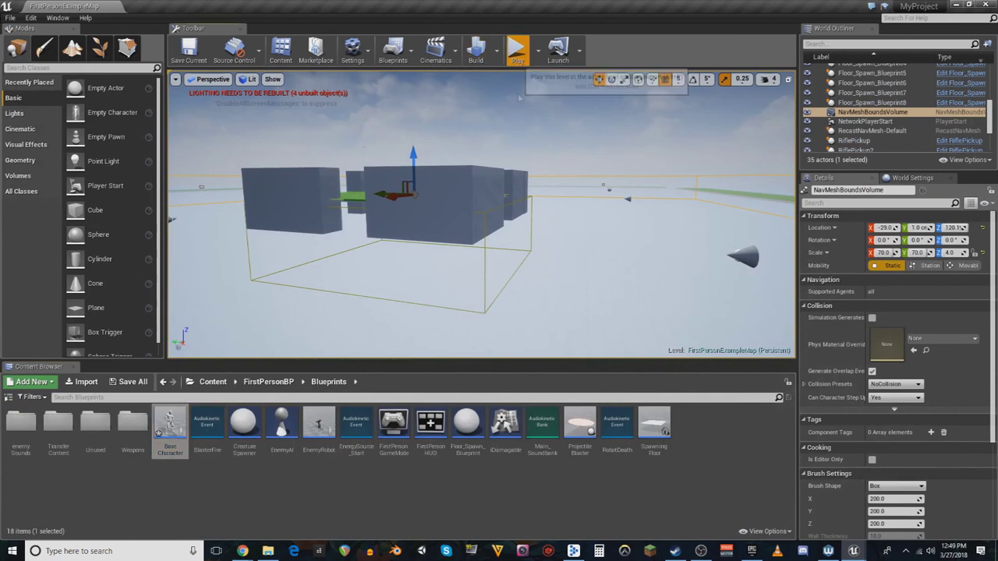
key(w)
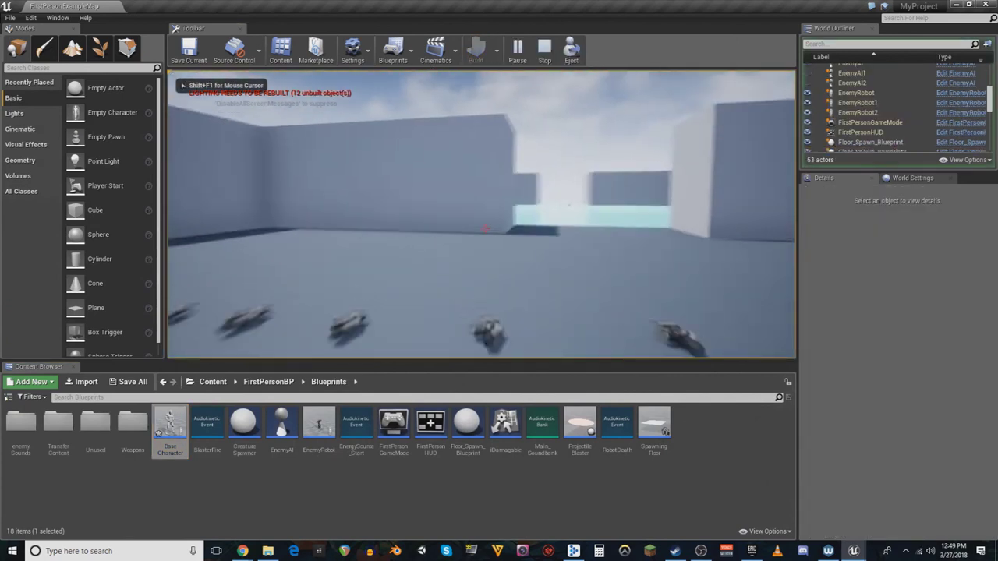
key(w)
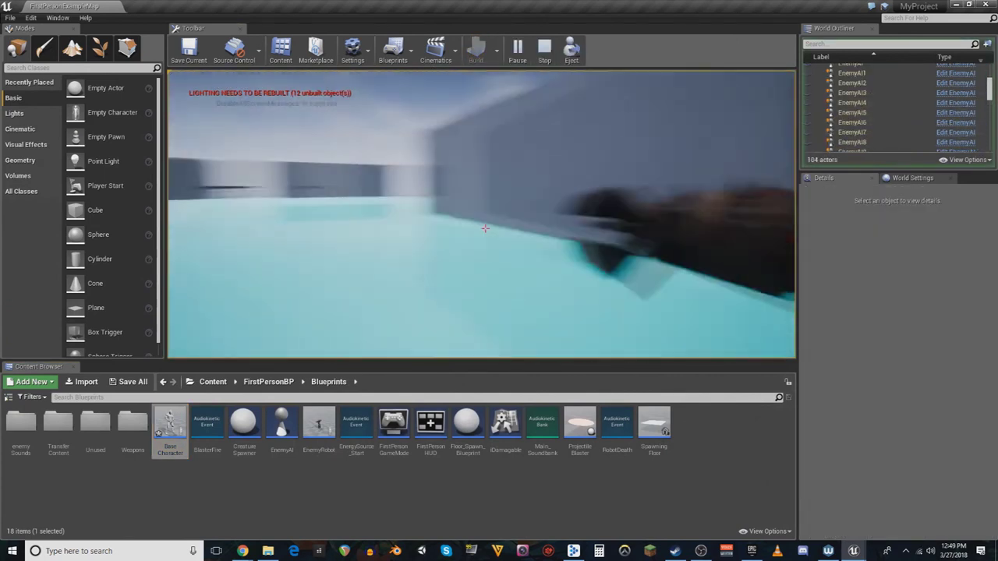
click(486, 228)
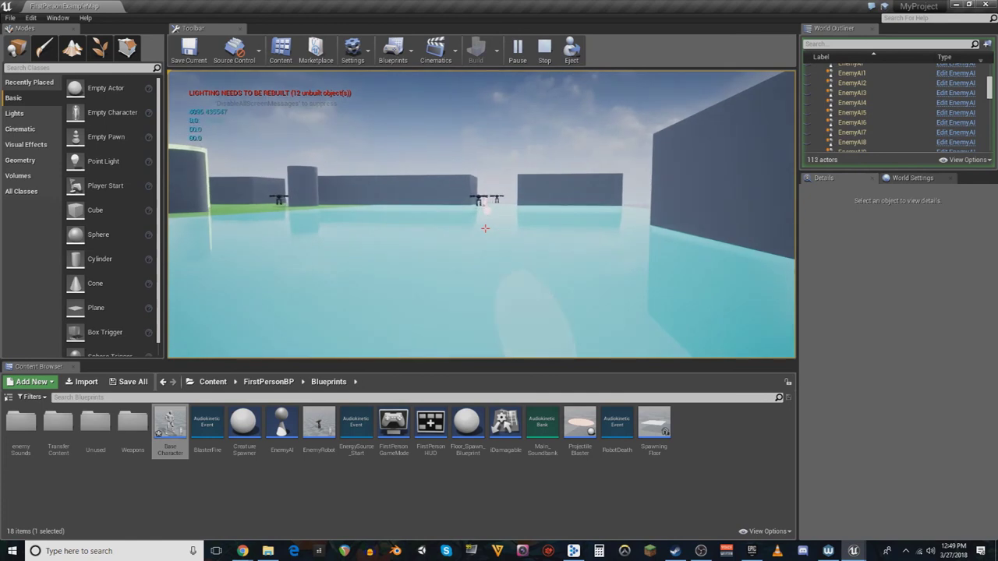
click(486, 228)
click(485, 228)
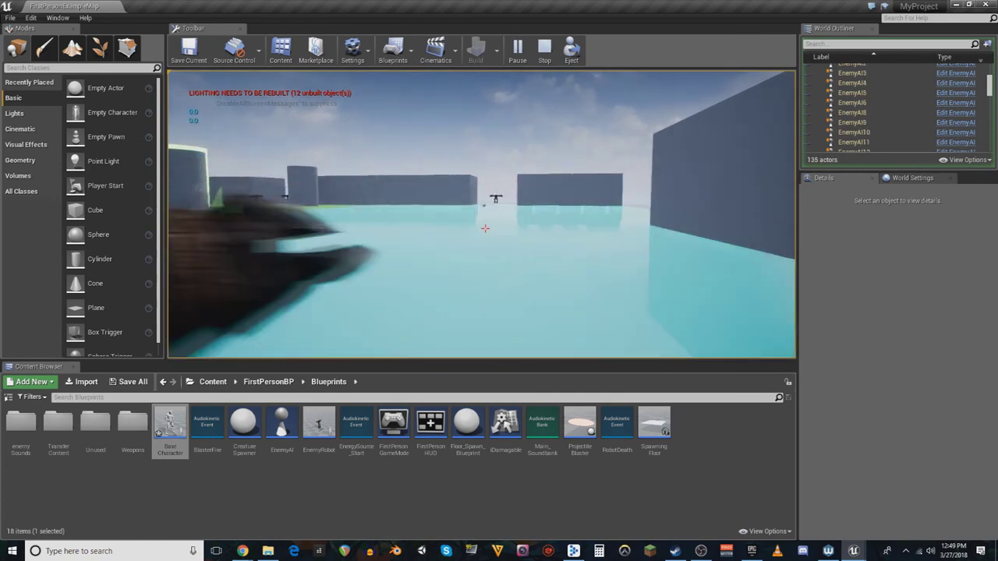
key(Escape)
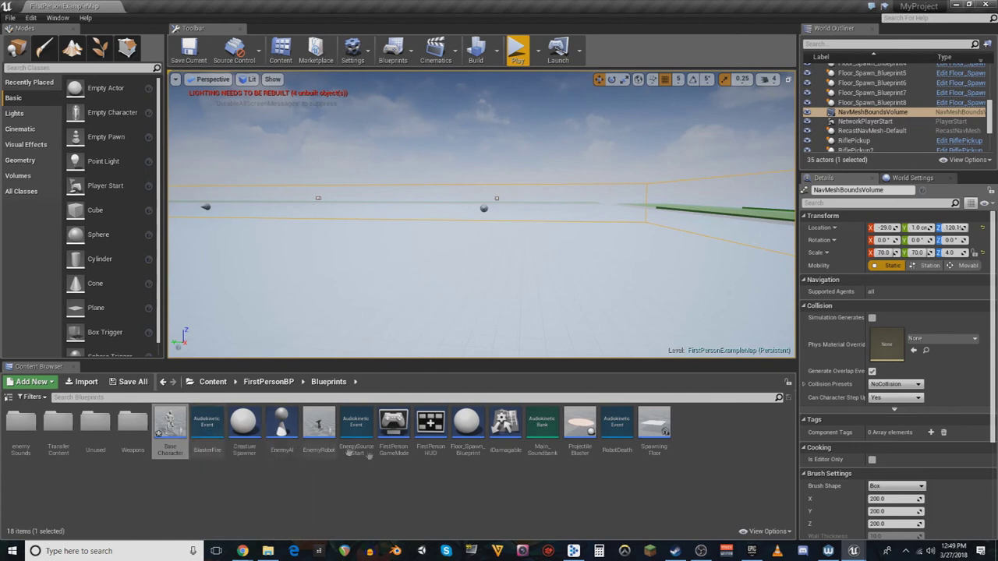
Reopen the BaseCharacter blueprint and review the damage chain ending in the Low_Health Set RTPCValue node
double_click(170, 429)
scroll(427, 341, down, 5)
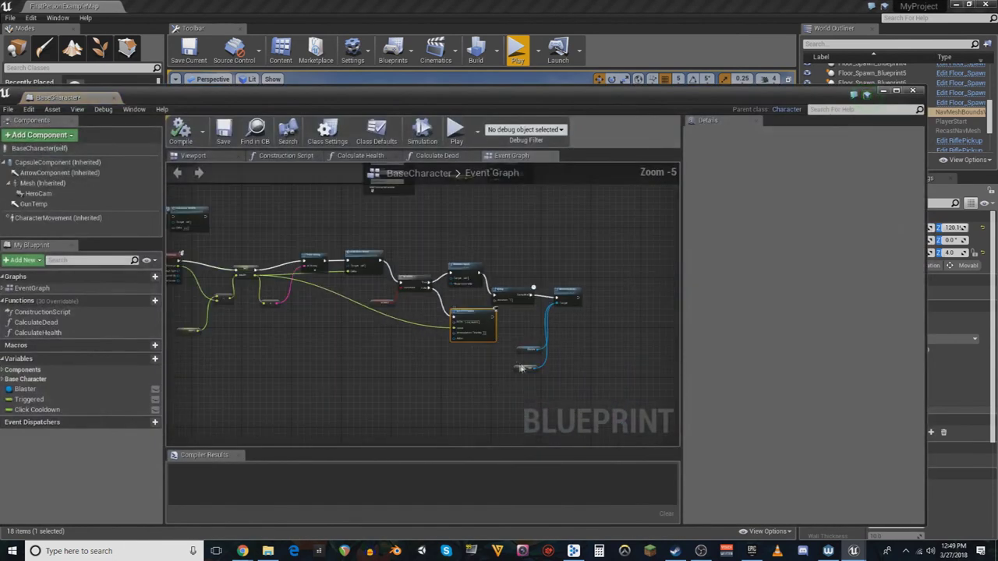
scroll(426, 340, up, 2)
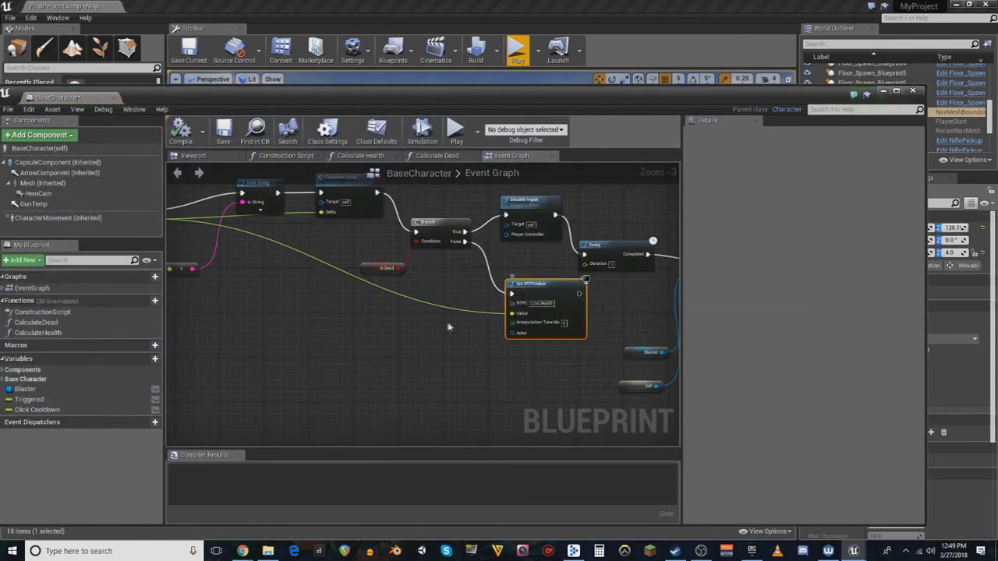
right_drag(439, 332, 457, 352)
Trace the start-up chain from spawning the blaster through Set Blaster and AttachToComponent to Set RTPCValue
right_drag(466, 298, 497, 377)
right_drag(449, 247, 450, 315)
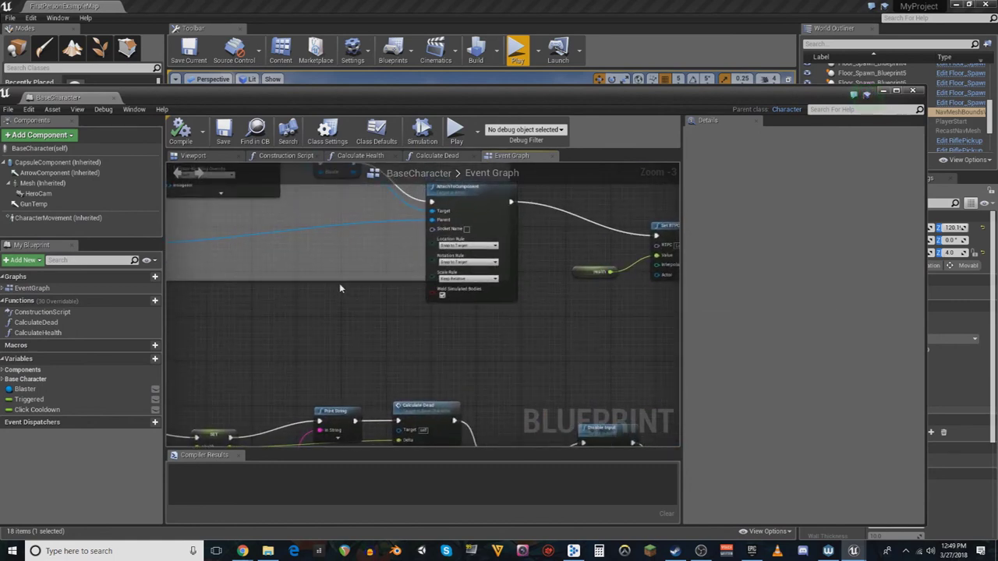
mouse_move(339, 286)
right_down()
mouse_move(534, 351)
mouse_move(536, 397)
right_up()
scroll(467, 327, up, 1)
scroll(491, 294, down, 1)
right_drag(465, 355, 600, 374)
right_drag(560, 339, 421, 279)
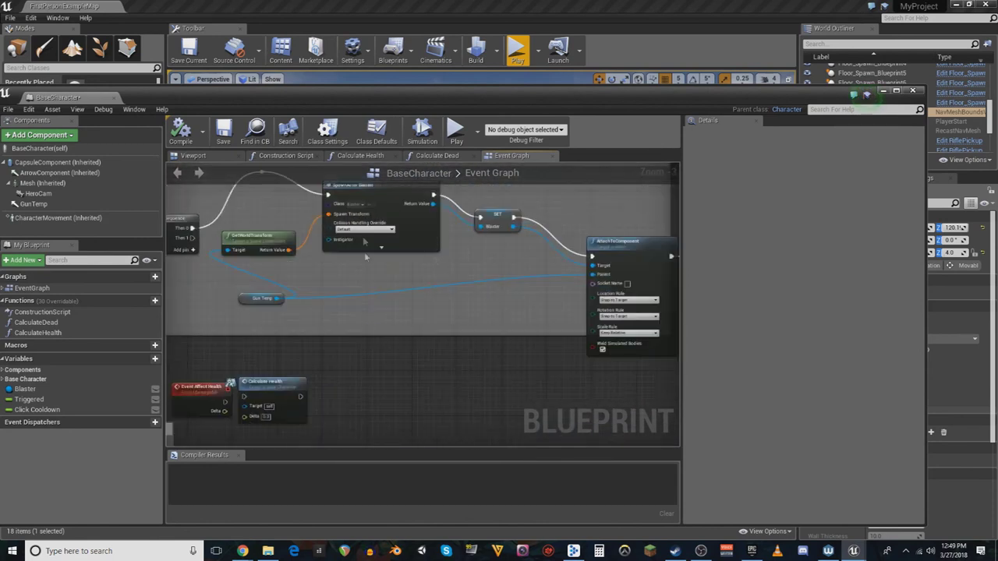
right_drag(579, 304, 442, 285)
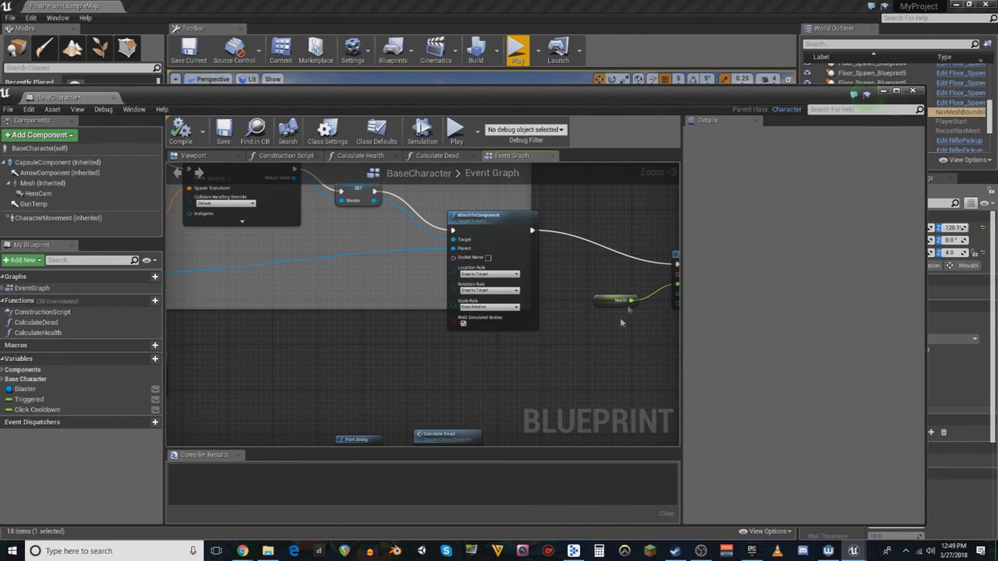
right_drag(622, 322, 460, 383)
Nudge the Health getter feeding the start-up Set RTPCValue node and compare that chain with the damage chain below
click(546, 285)
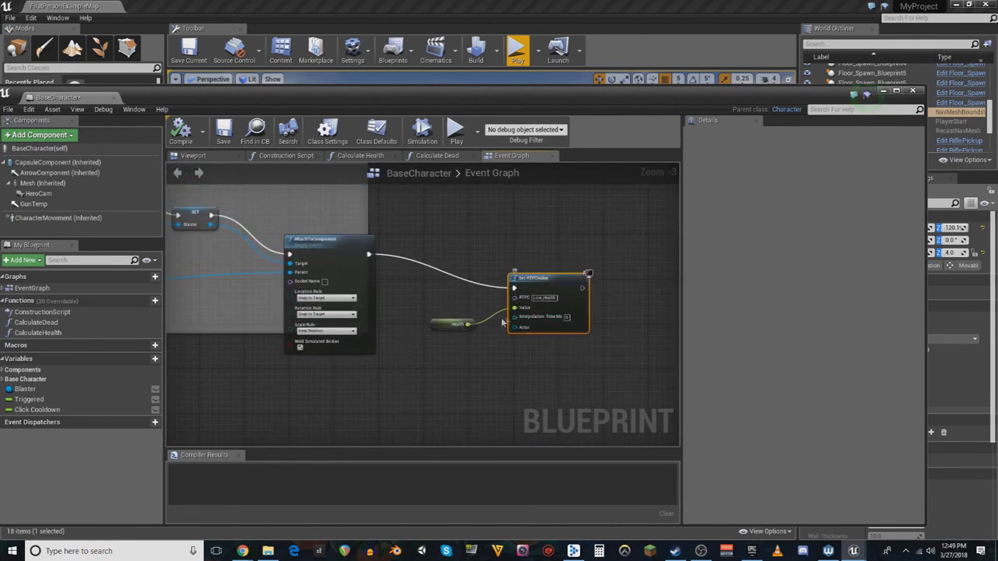
click(448, 326)
click(524, 375)
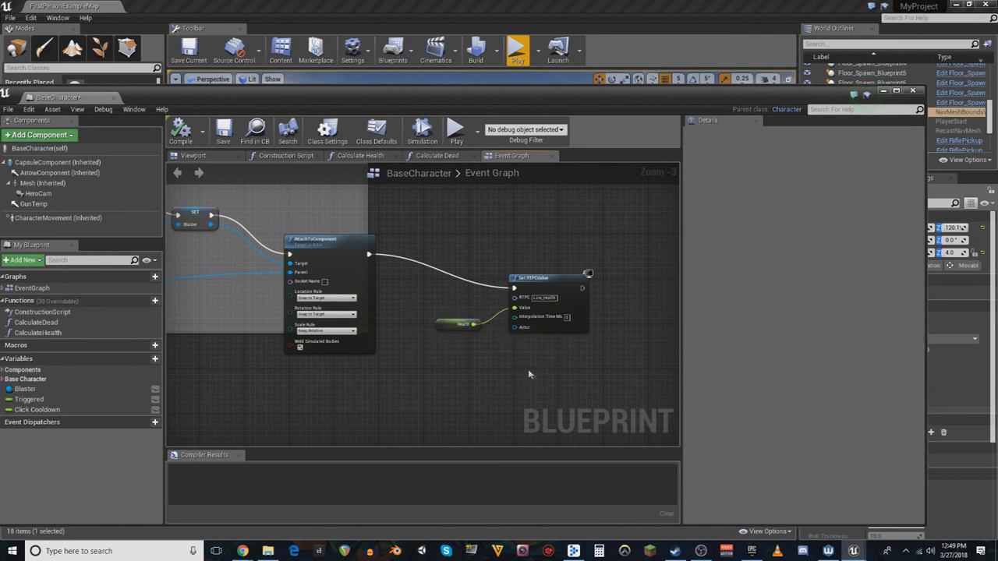
right_drag(532, 382, 603, 290)
scroll(475, 371, down, 5)
scroll(476, 371, up, 3)
scroll(504, 362, up, 1)
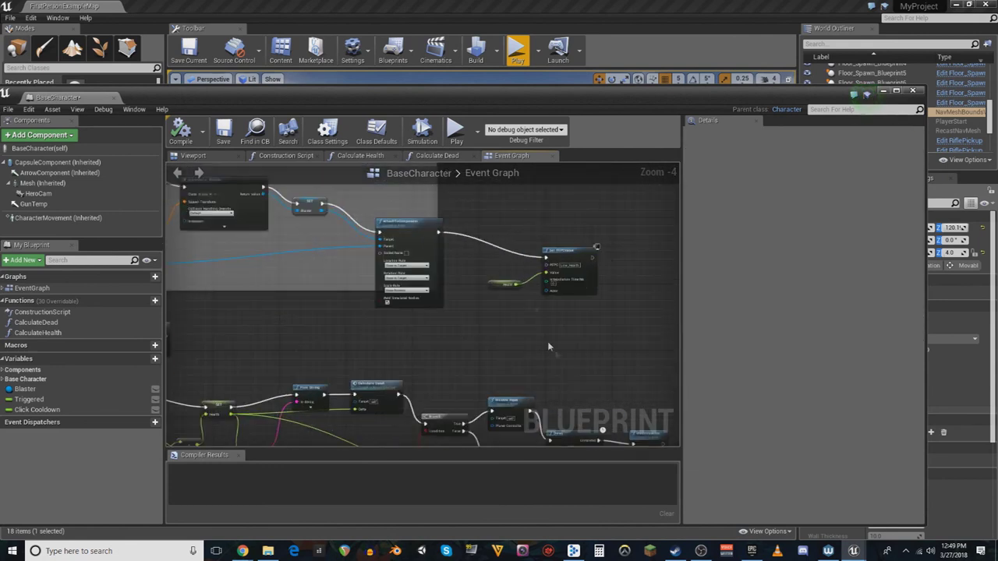
right_drag(548, 343, 541, 375)
scroll(541, 374, up, 1)
Break the execution link from AttachToComponent to the Low_Health Set RTPCValue node
drag(567, 95, 594, 66)
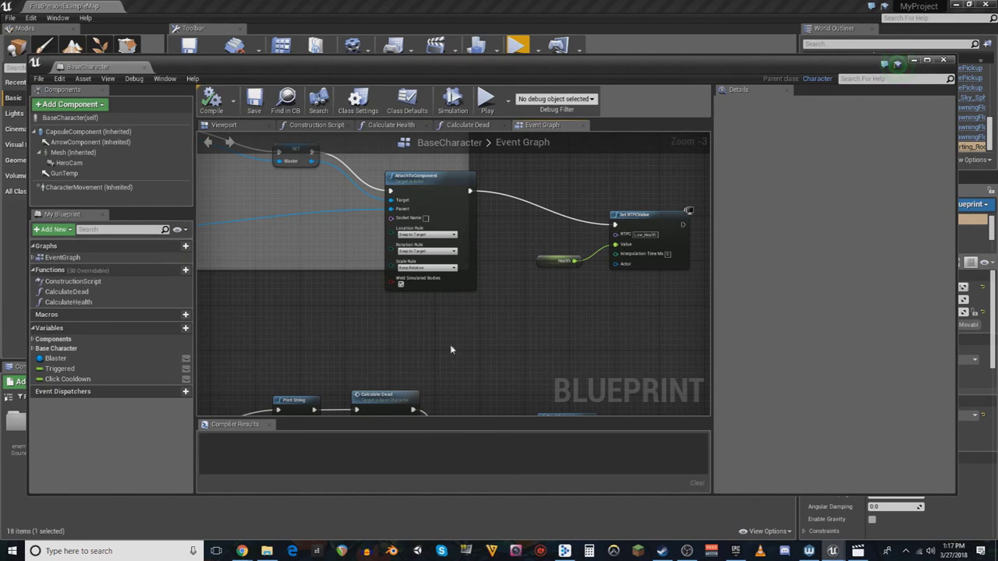
right_click(471, 191)
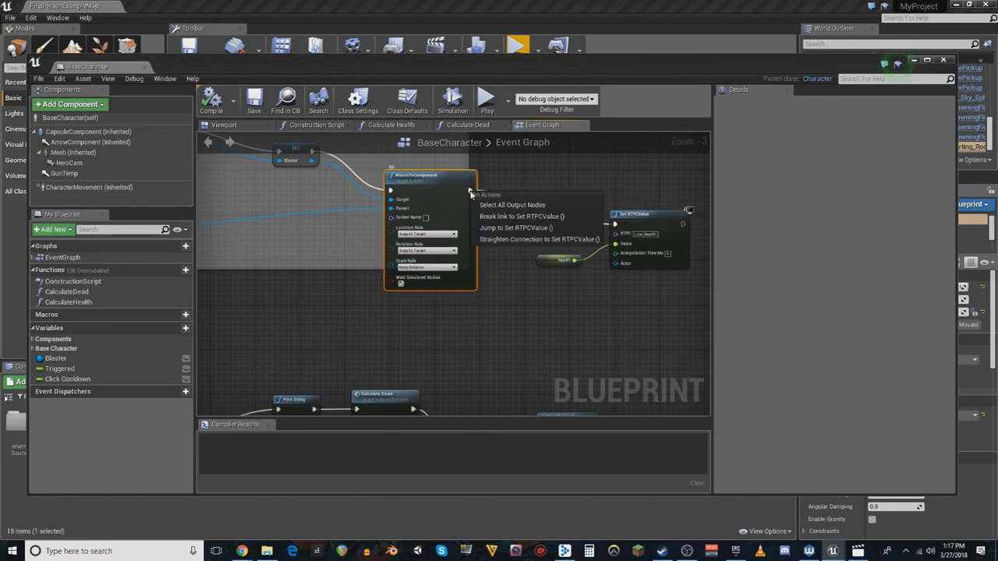
click(499, 216)
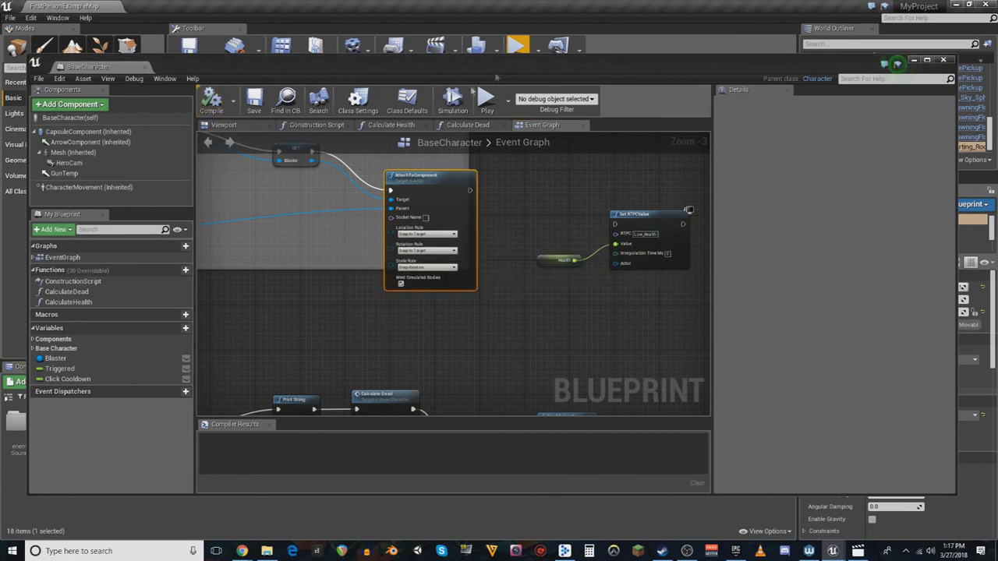
Play-test the level with the start-up RTPC link broken, firing repeatedly toward the doorway, and end the session
click(943, 60)
click(517, 46)
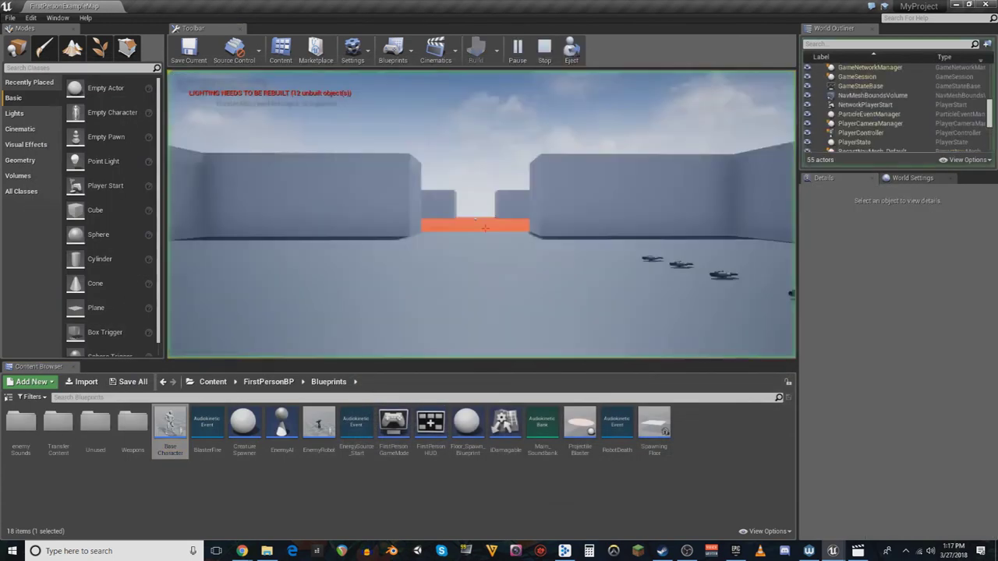
click(489, 268)
click(485, 229)
click(485, 229)
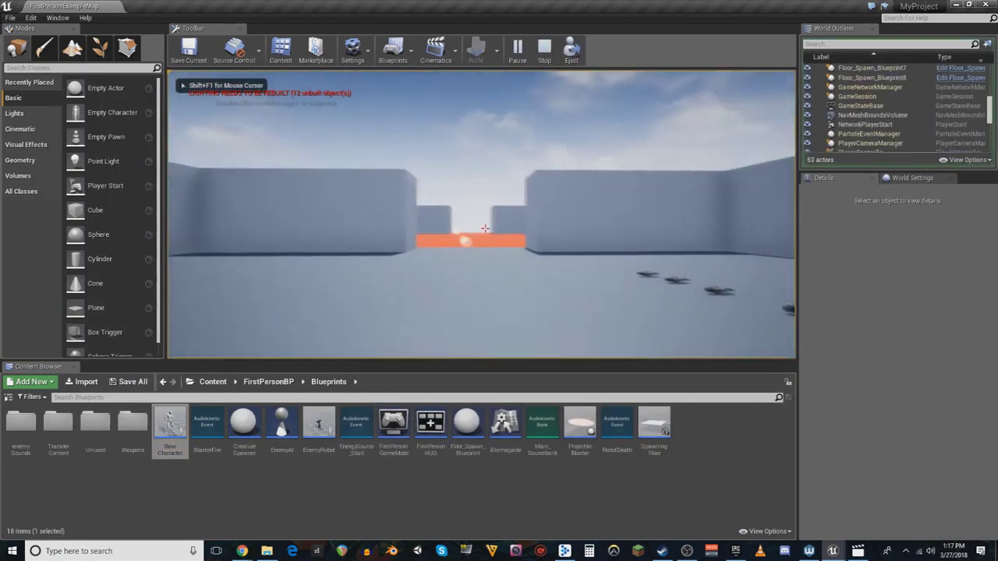
click(485, 229)
click(485, 228)
click(485, 229)
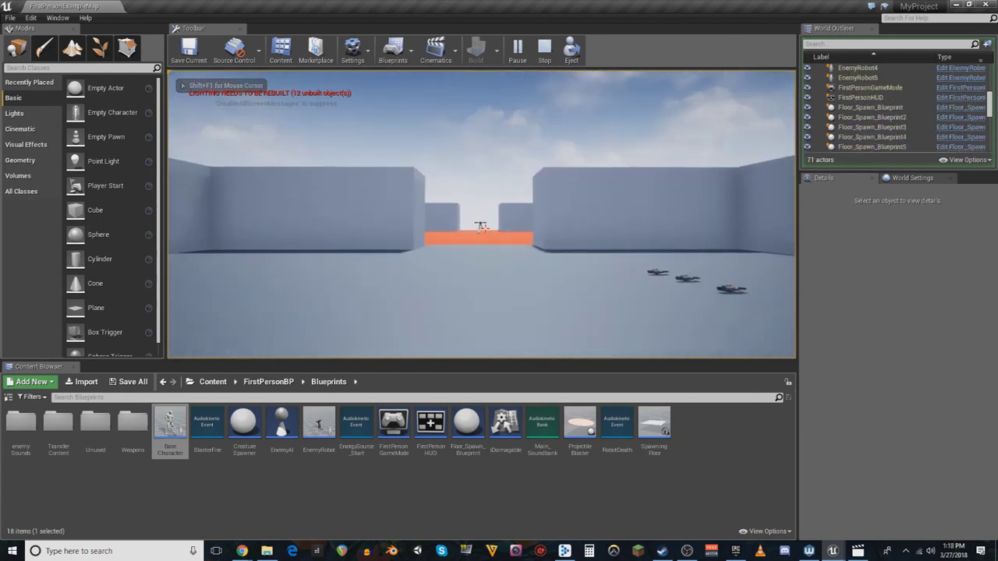
click(485, 229)
click(485, 229)
click(485, 229)
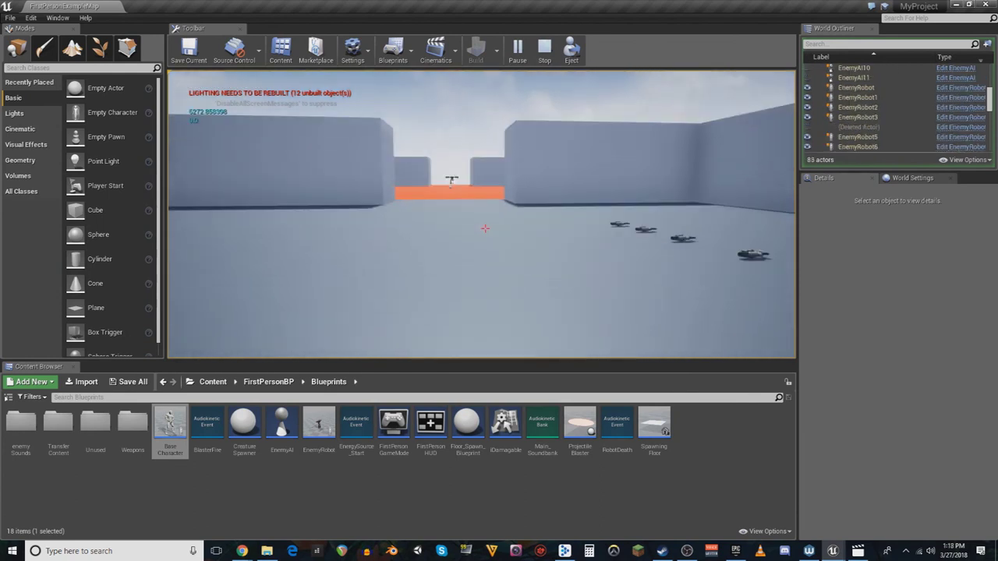
key(Escape)
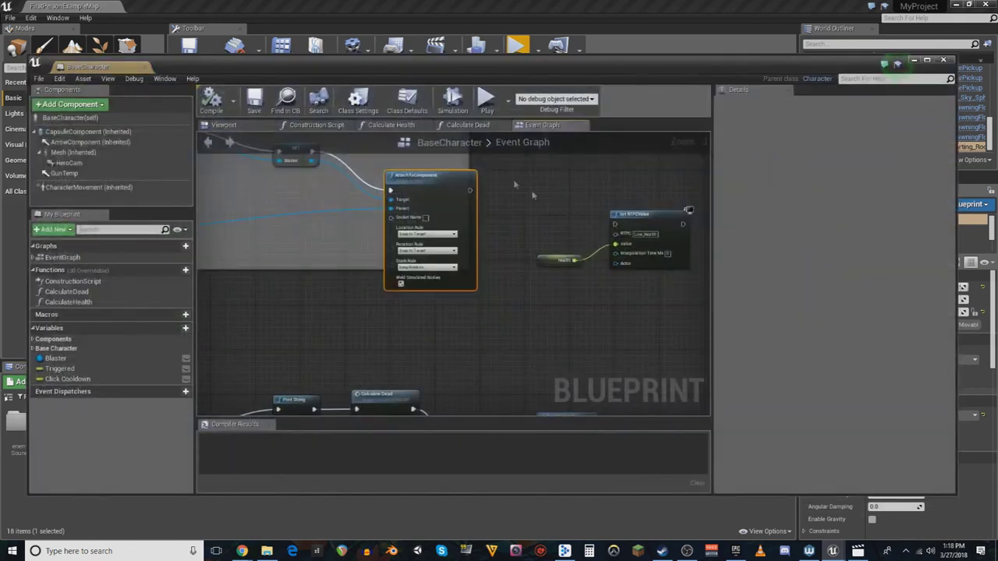
Reconnect AttachToComponent's execution output to the Low_Health Set RTPCValue node and compile the blueprint
drag(473, 190, 615, 223)
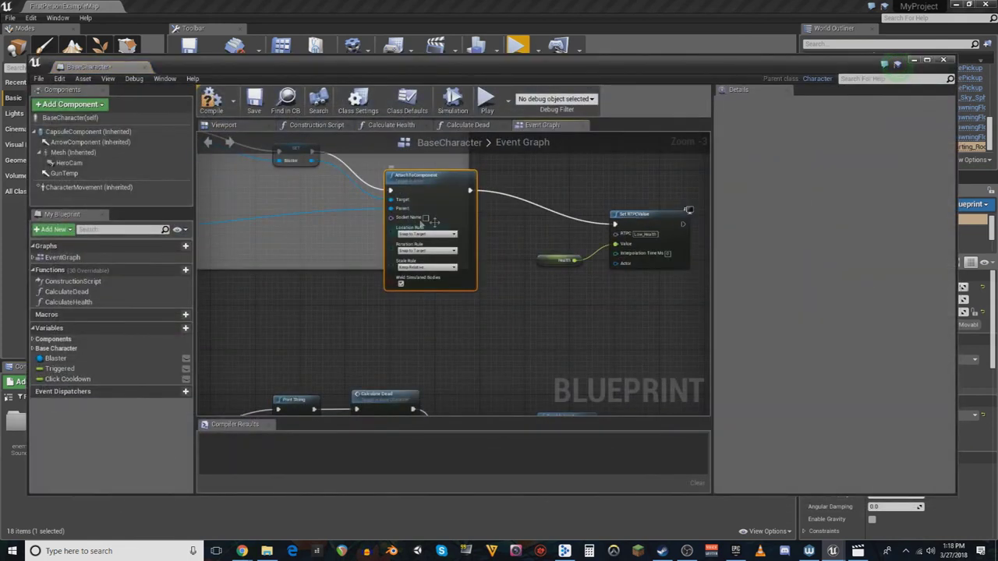
click(212, 102)
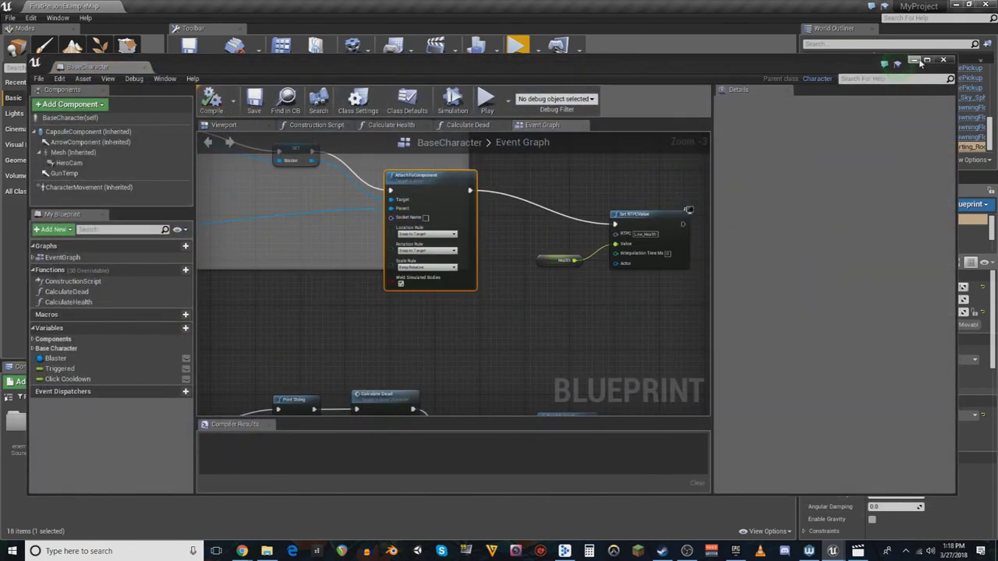
Run the level again with the start-up RTPC link restored, and end the session
click(918, 62)
click(517, 47)
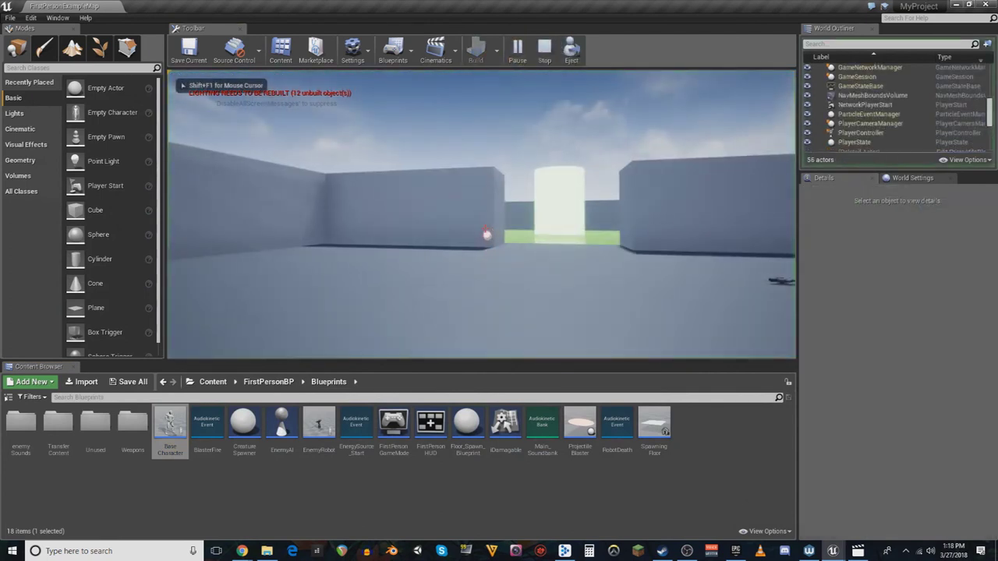
key(Escape)
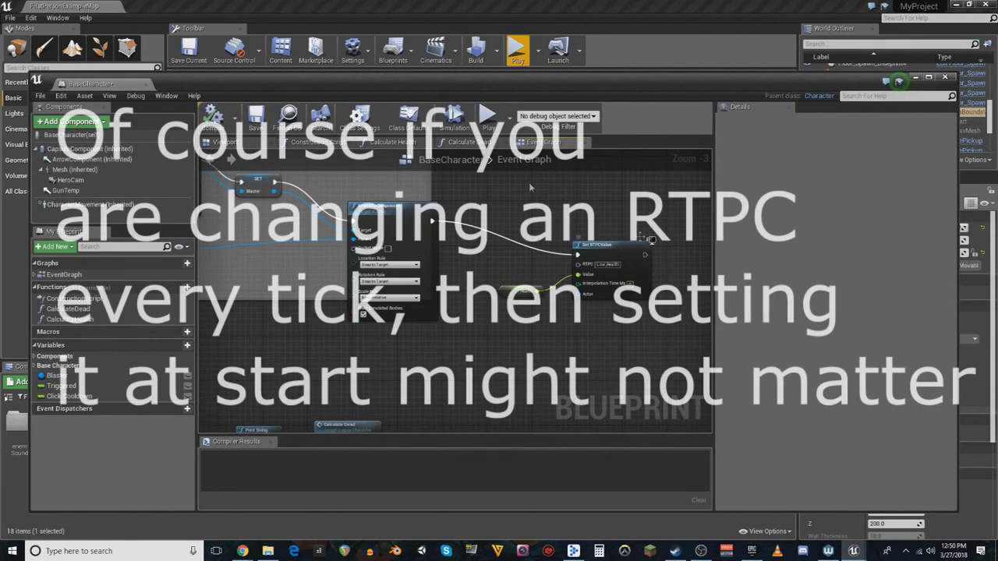
drag(409, 81, 426, 23)
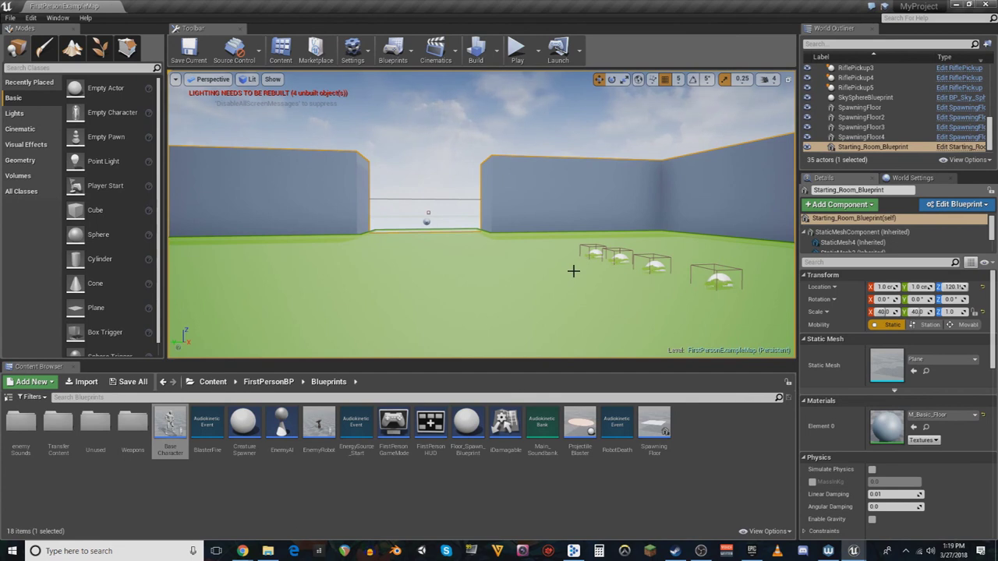
Play-test the level, roaming from the starting room through the spawned floor areas and among the enemy robots, and end the session
right_drag(482, 215, 460, 335)
key(w)
key(w)
mouse_move(473, 261)
right_down()
mouse_move(473, 246)
mouse_move(472, 257)
right_up()
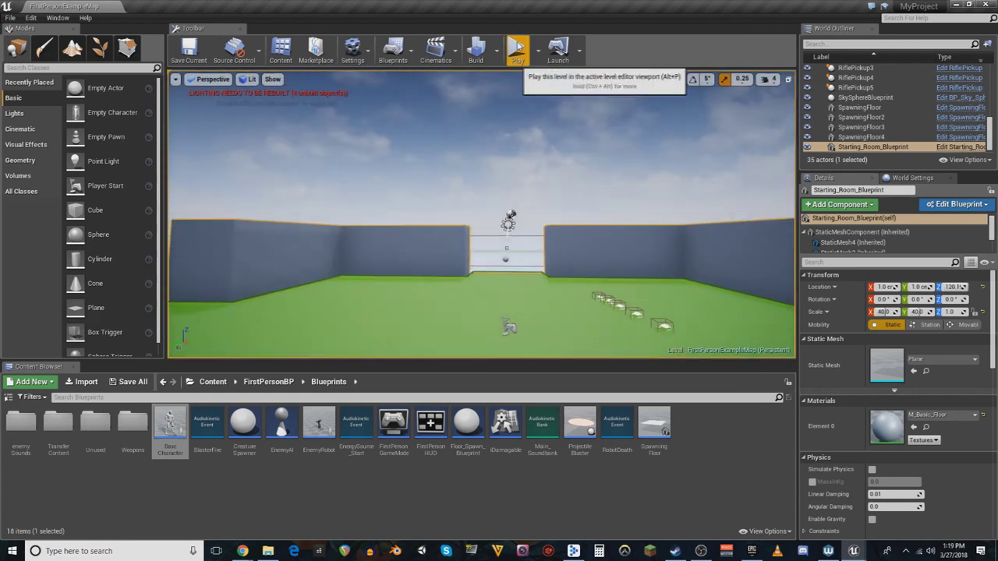
click(518, 49)
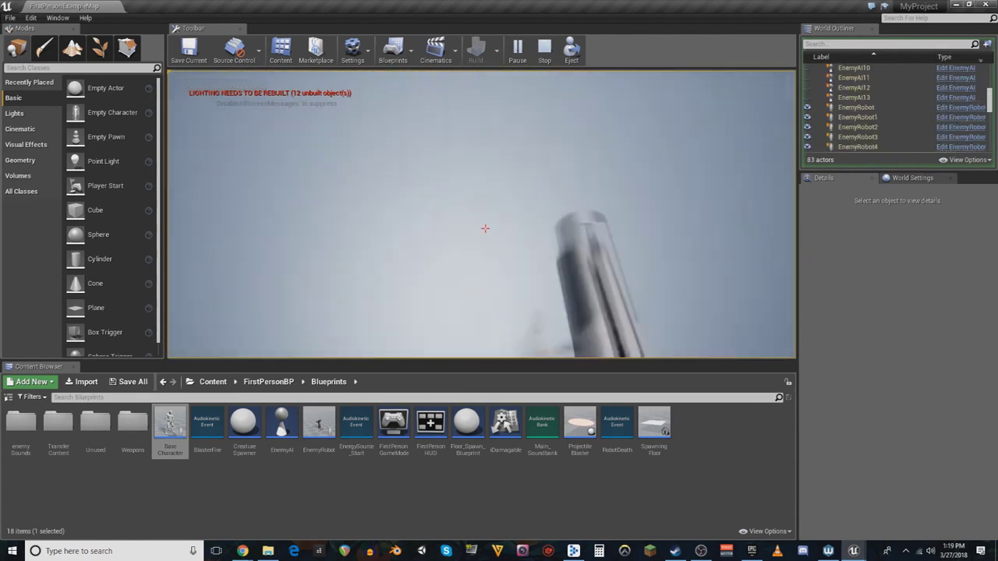
key(w)
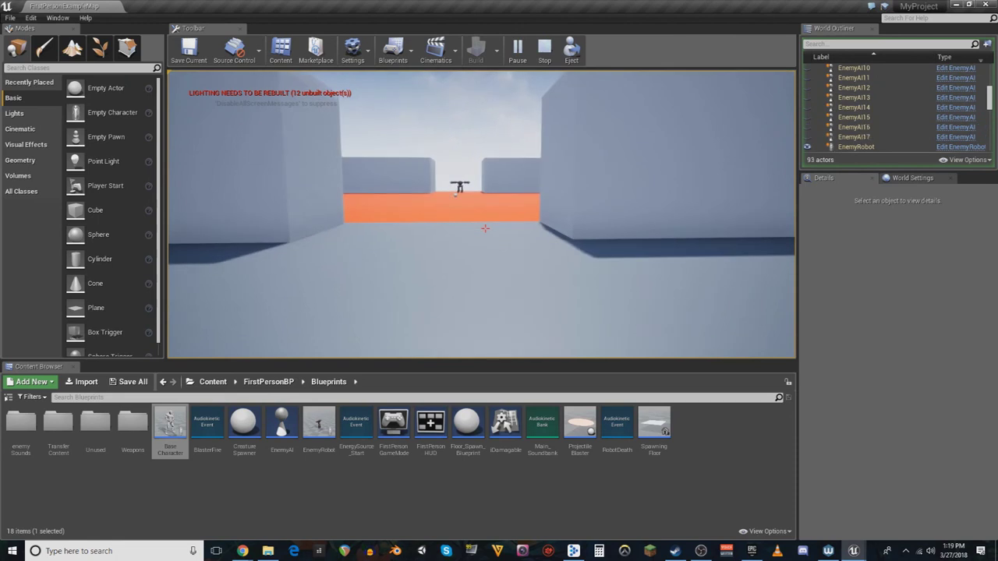
key(w)
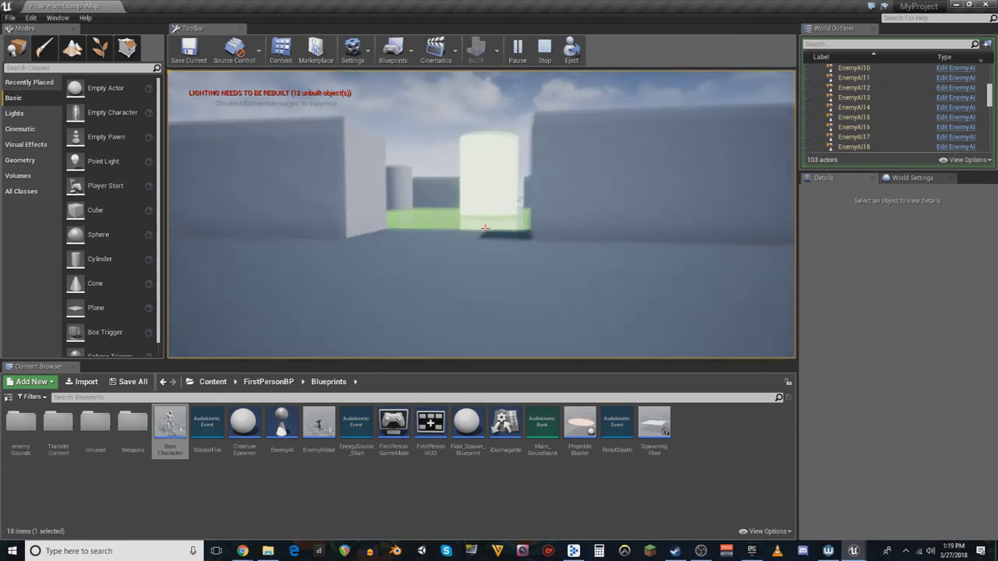
key(w)
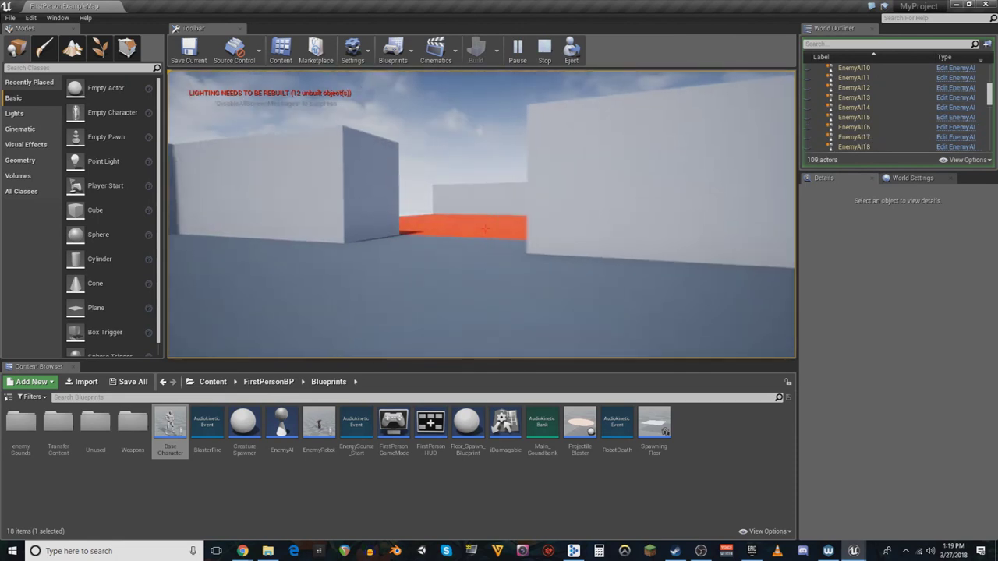
key(w)
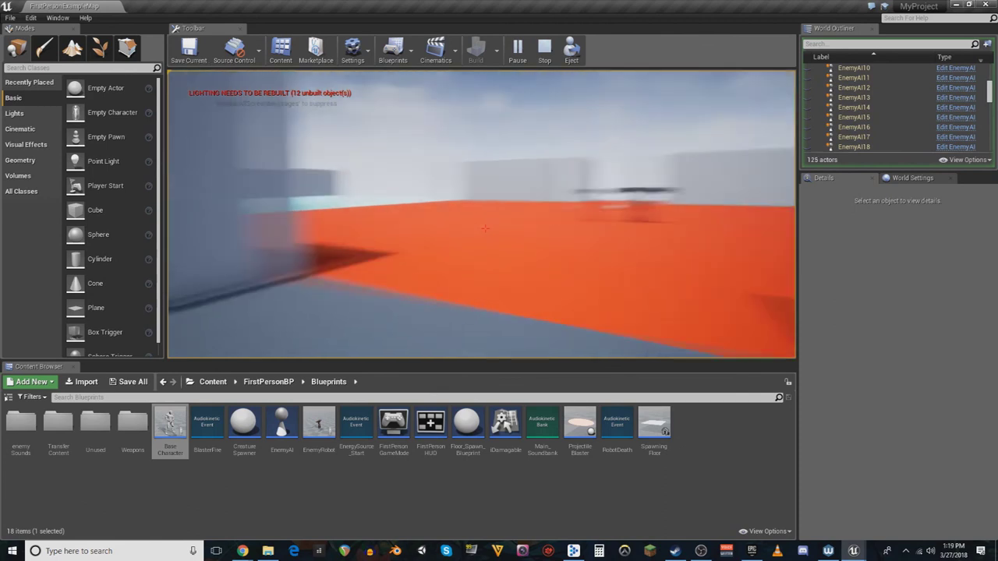
key(d)
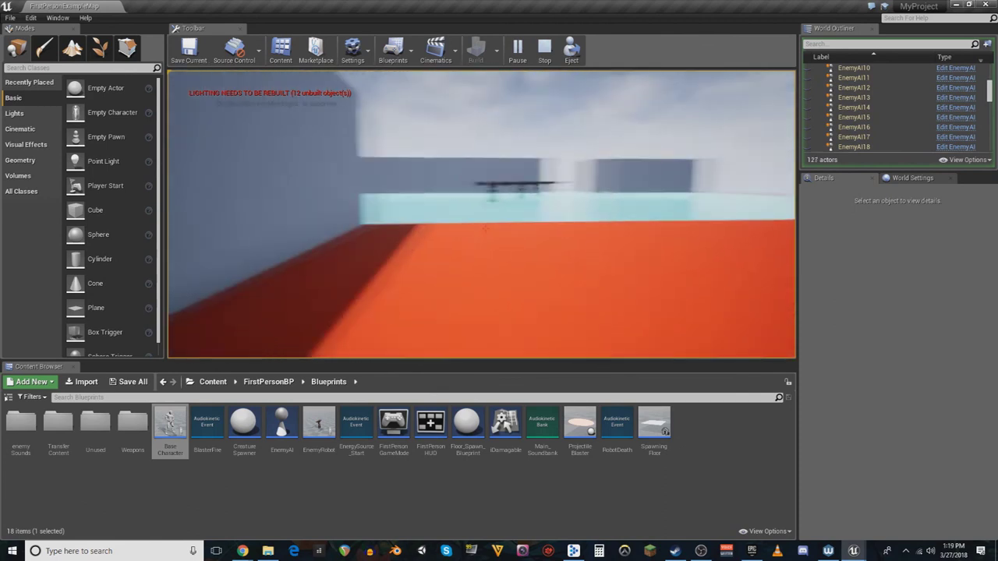
key(w)
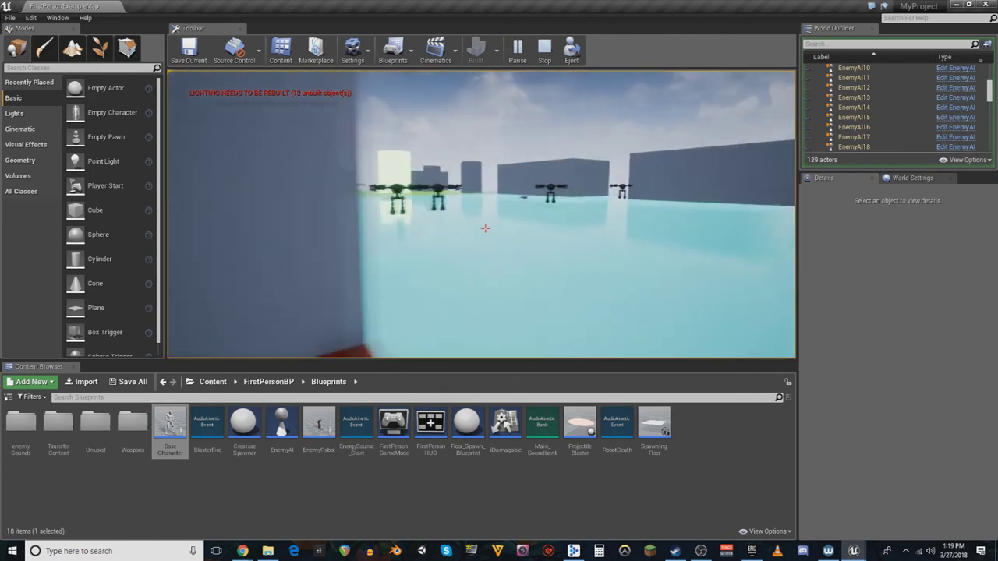
key(w)
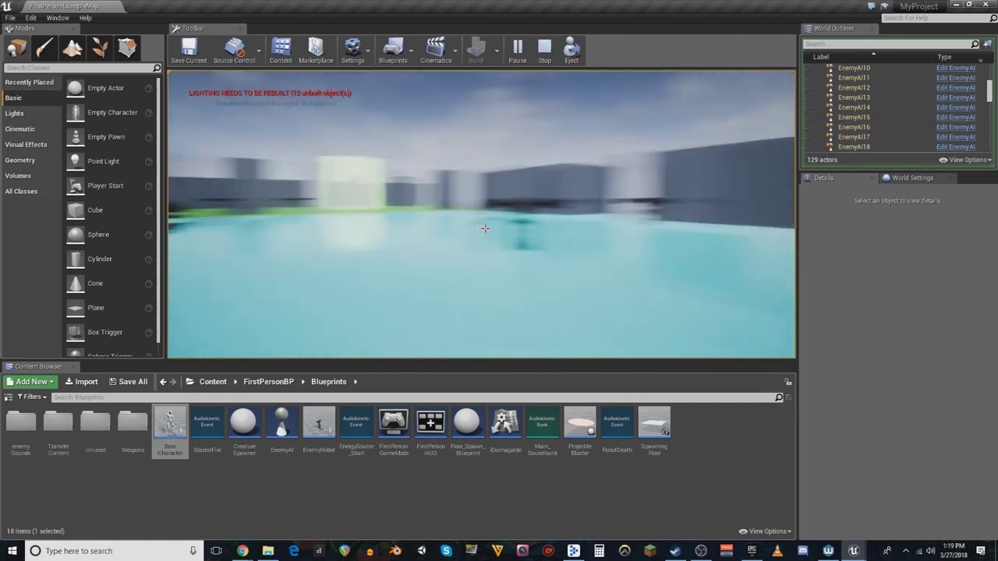
key(w)
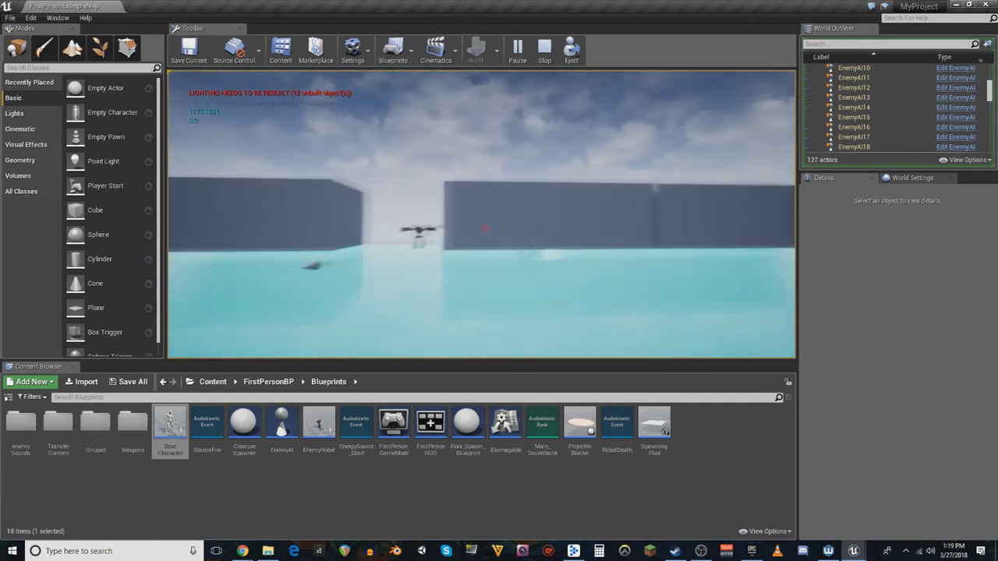
key(w)
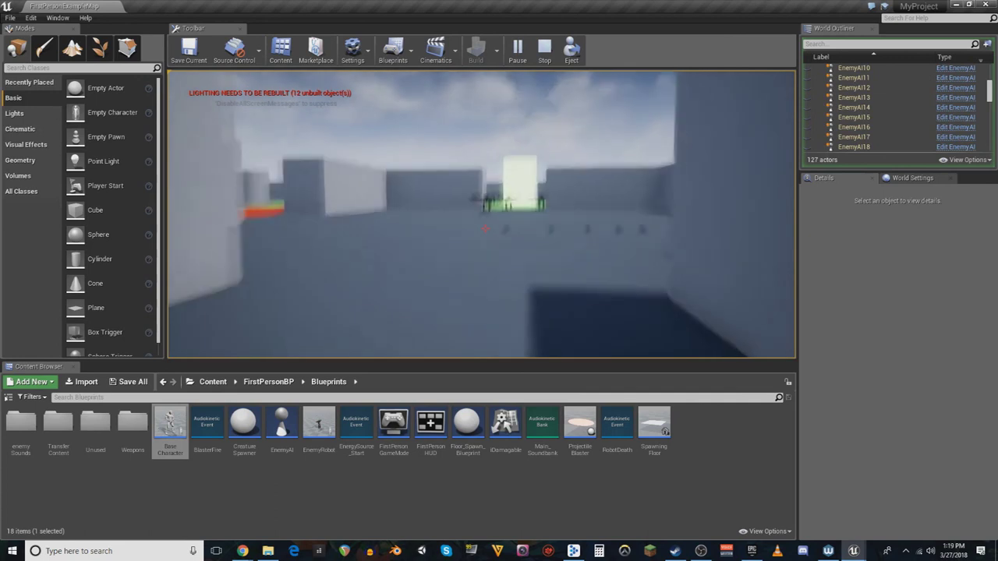
key(w)
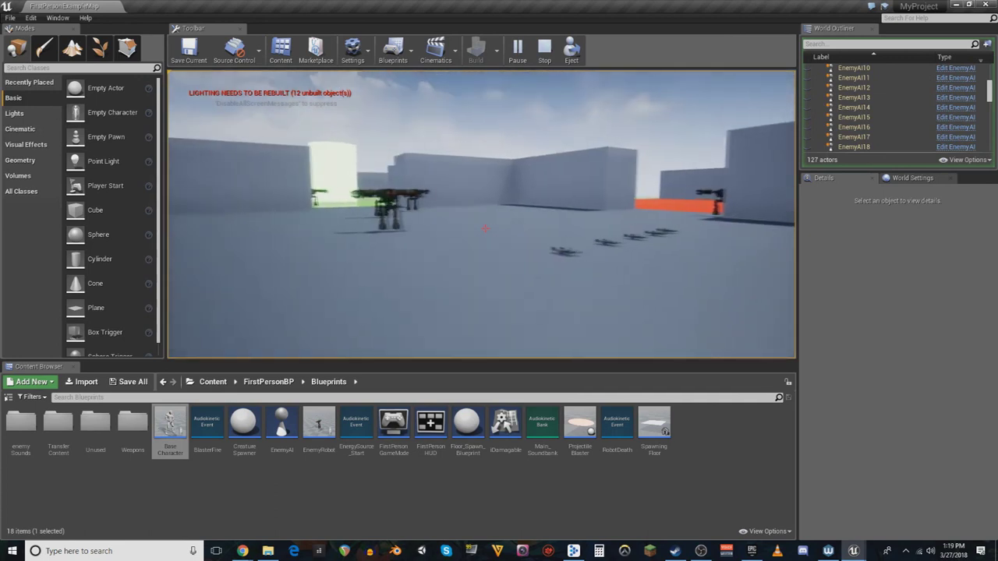
key(w)
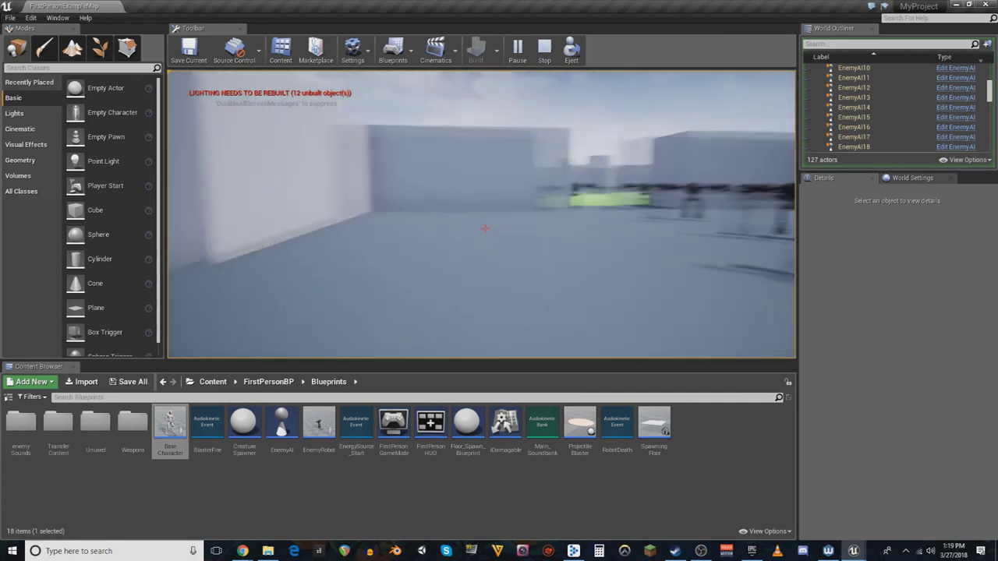
key(w)
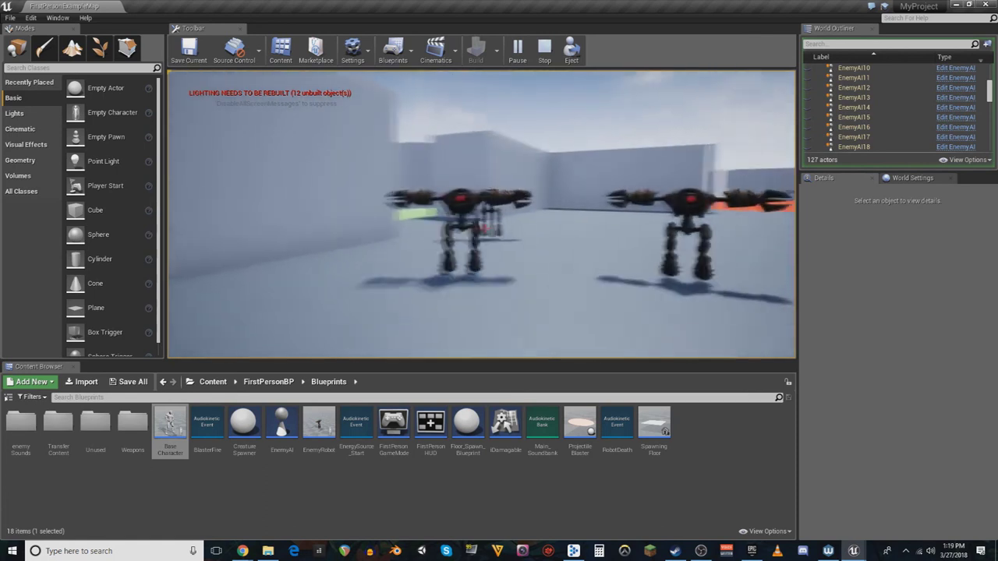
key(Escape)
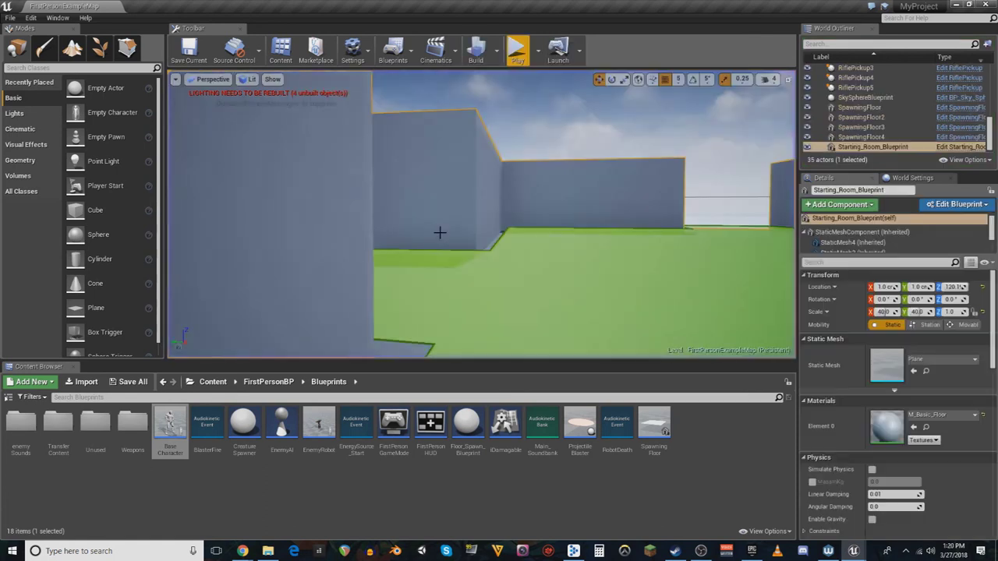